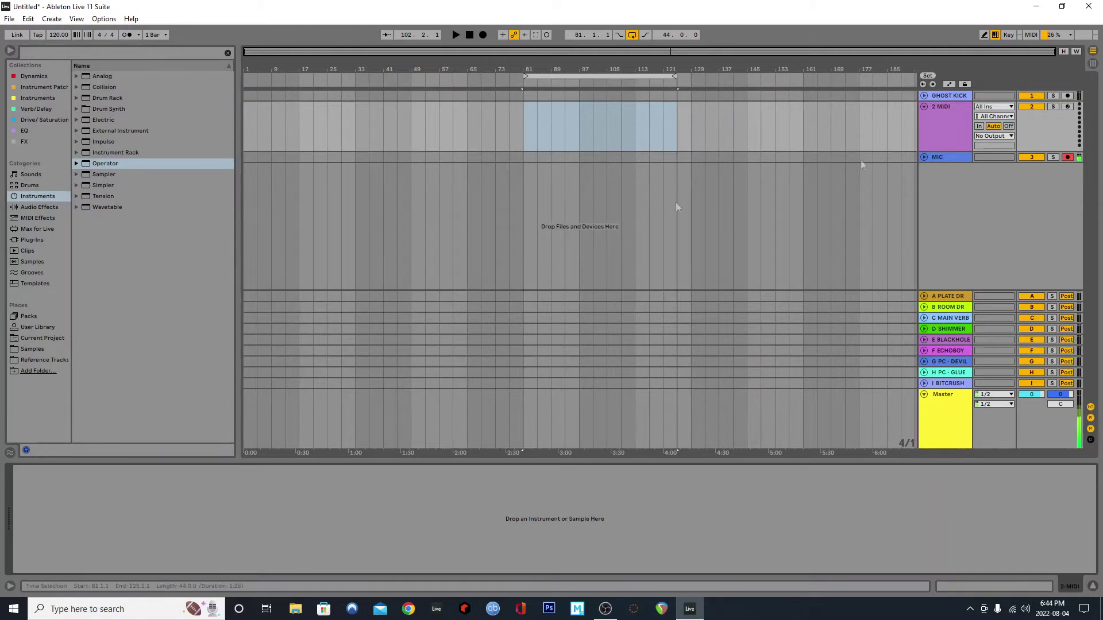
Load Operator onto the MIDI track, set its algorithm to all four oscillators in parallel, and show oscillator A's settings
drag(105, 164, 240, 501)
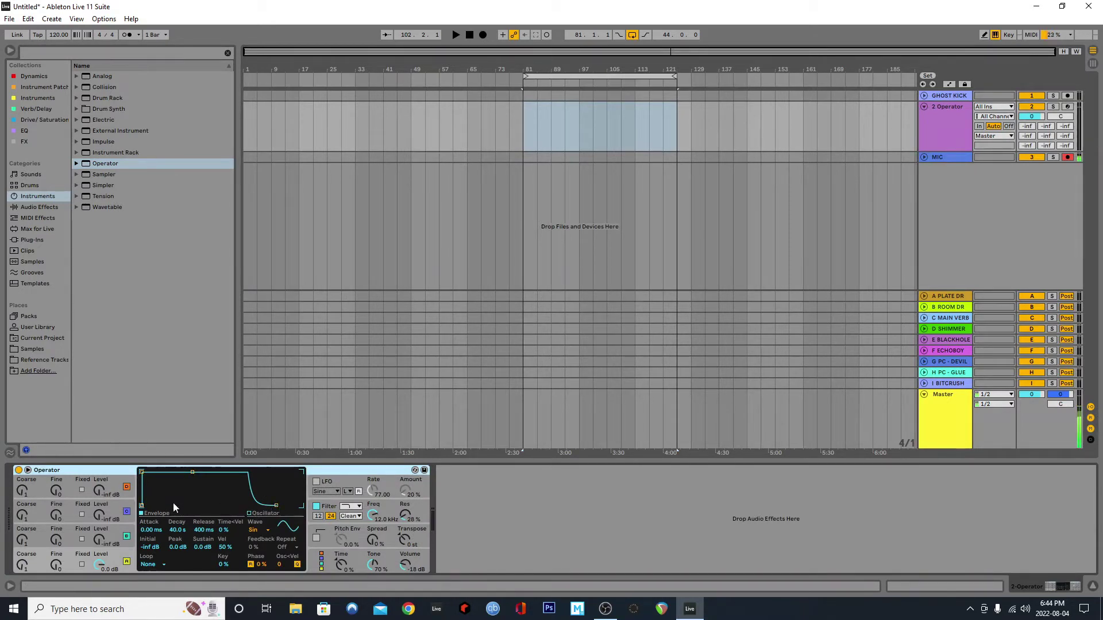
click(337, 569)
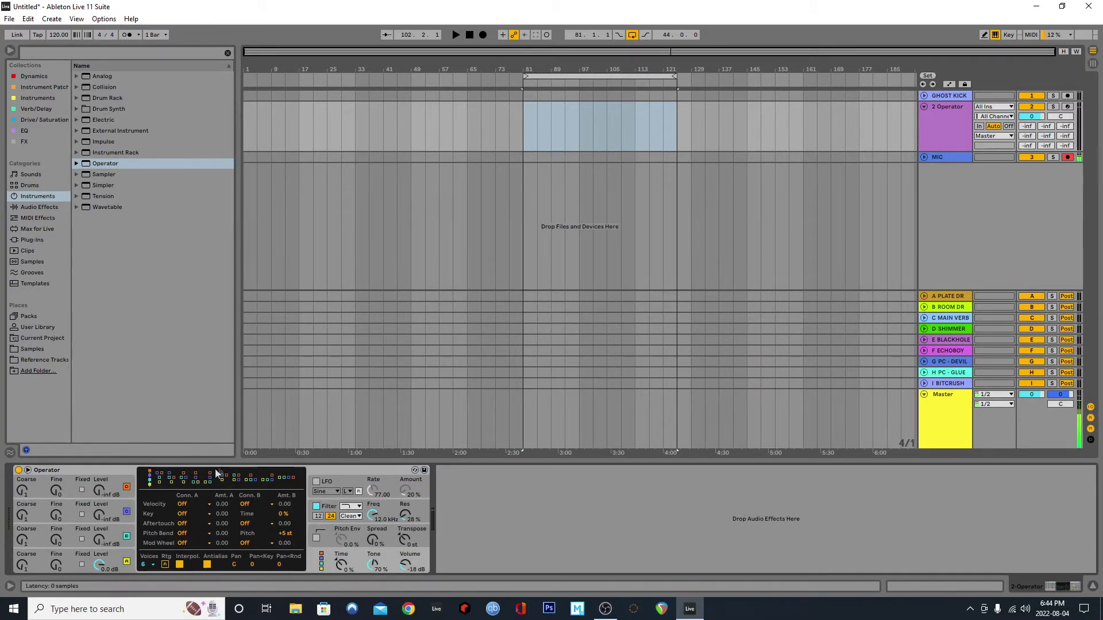
click(289, 479)
click(74, 553)
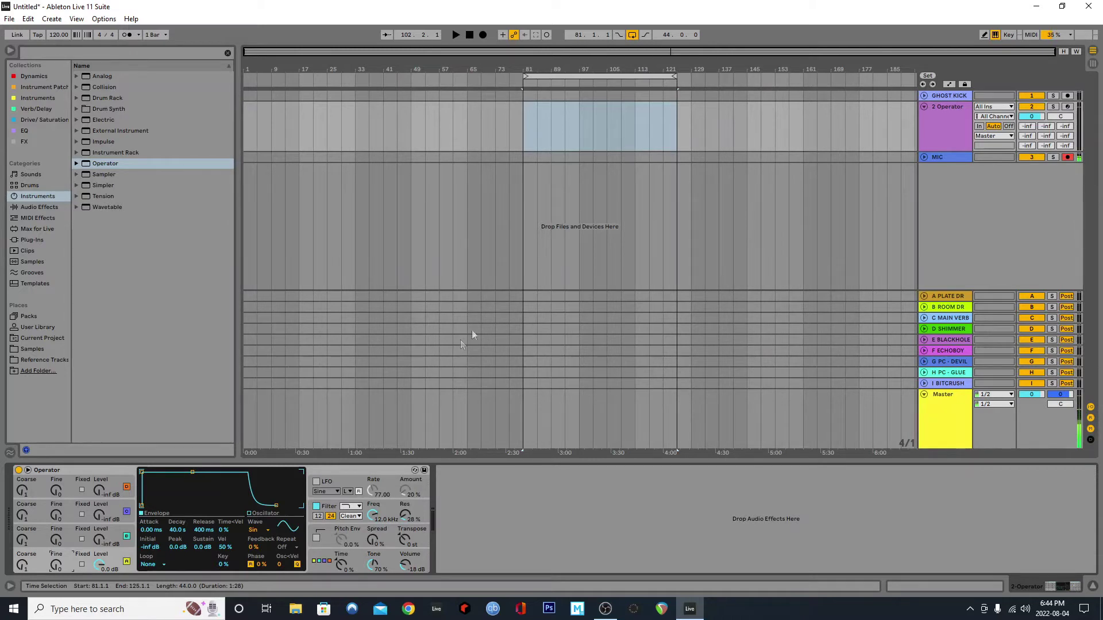
Set the arrangement to a fixed grid of 1/4
scroll(559, 141, up, 3)
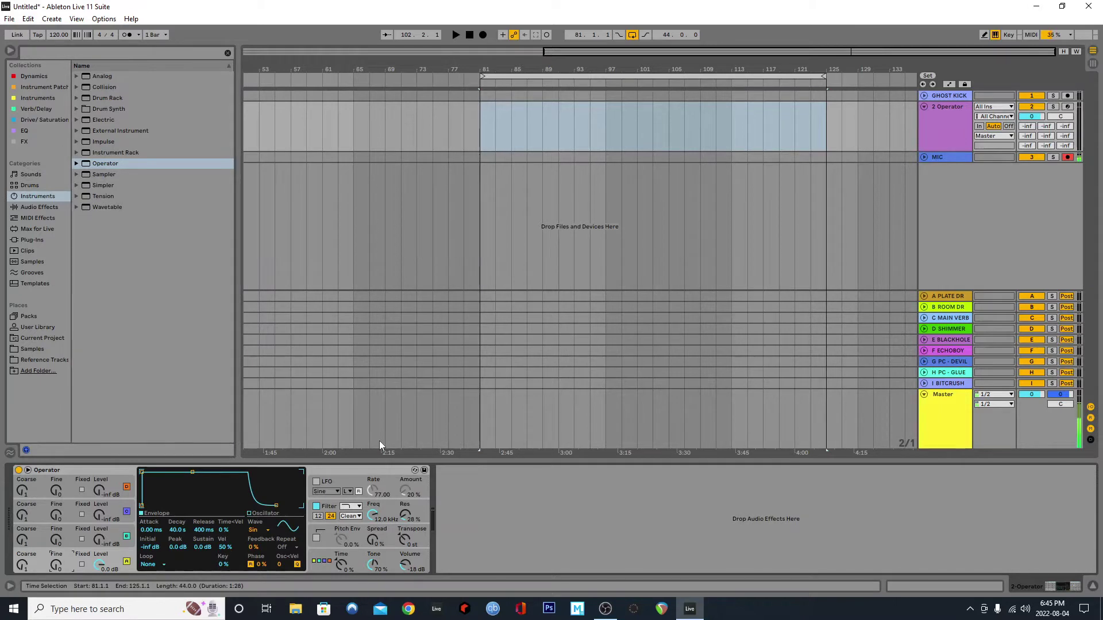
scroll(511, 125, up, 3)
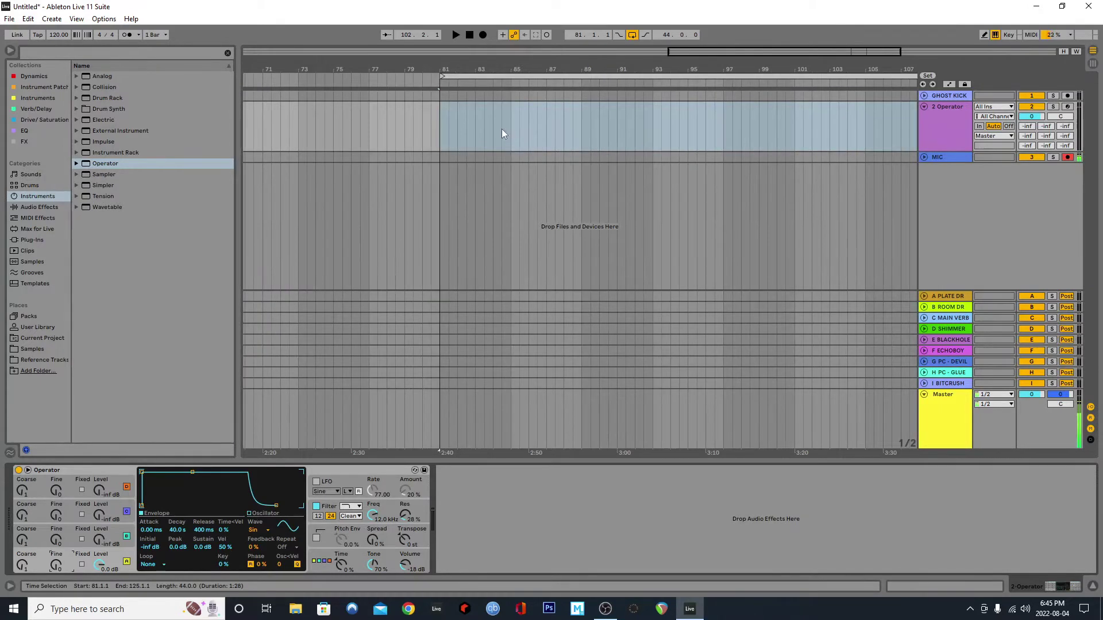
right_click(502, 129)
click(516, 306)
right_click(493, 125)
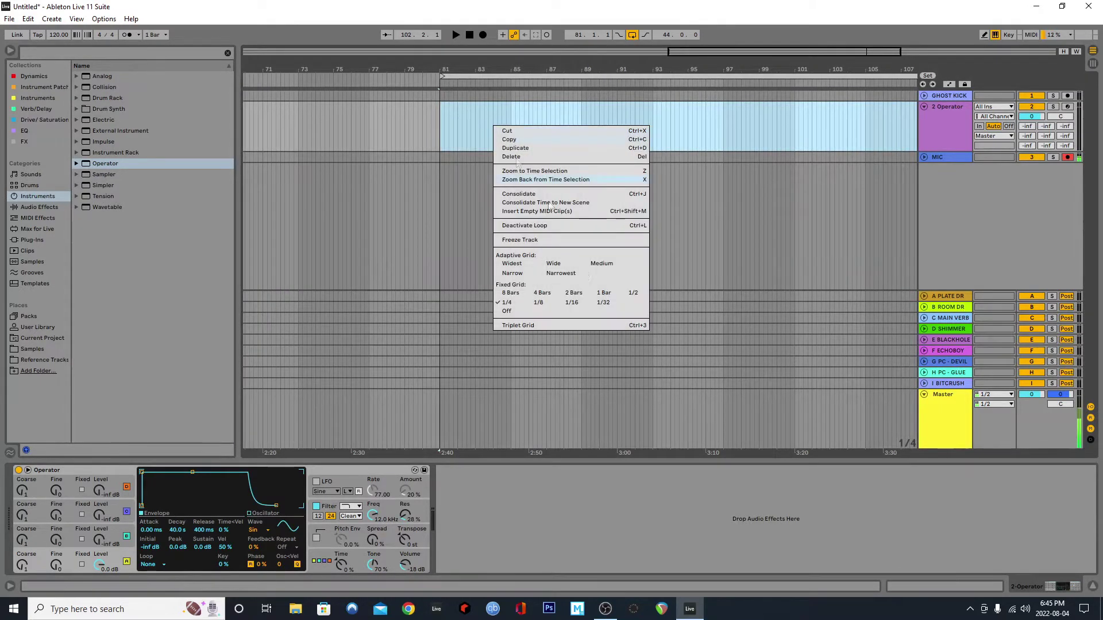
click(514, 304)
Insert an empty one-beat MIDI clip at bar 81 on the Operator track
scroll(468, 150, up, 4)
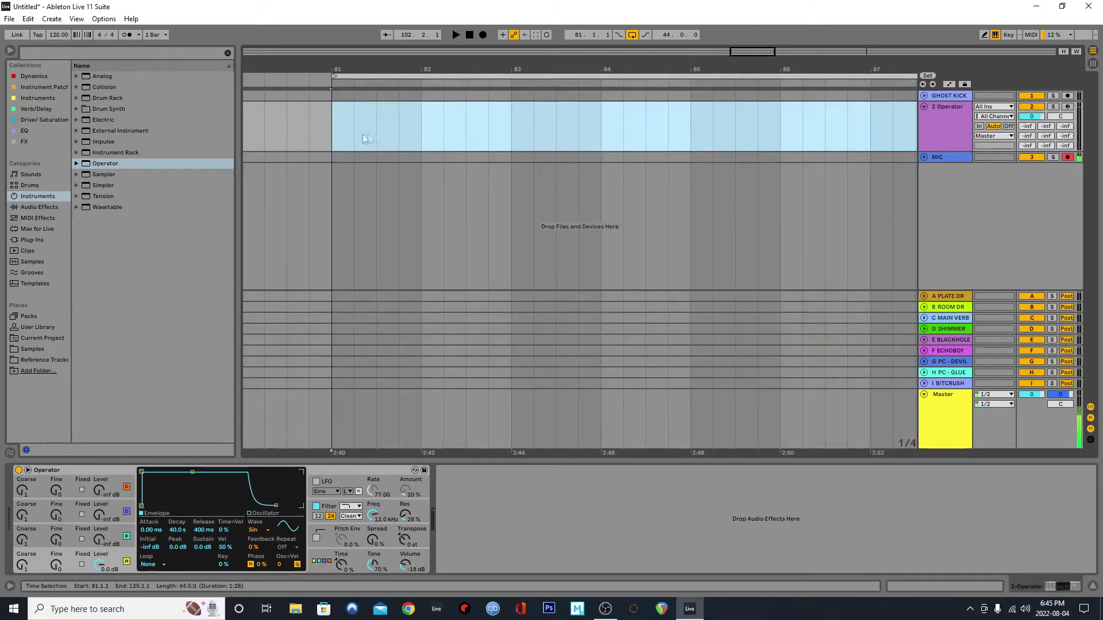
scroll(344, 122, up, 5)
click(355, 129)
key(ctrl+shift+m)
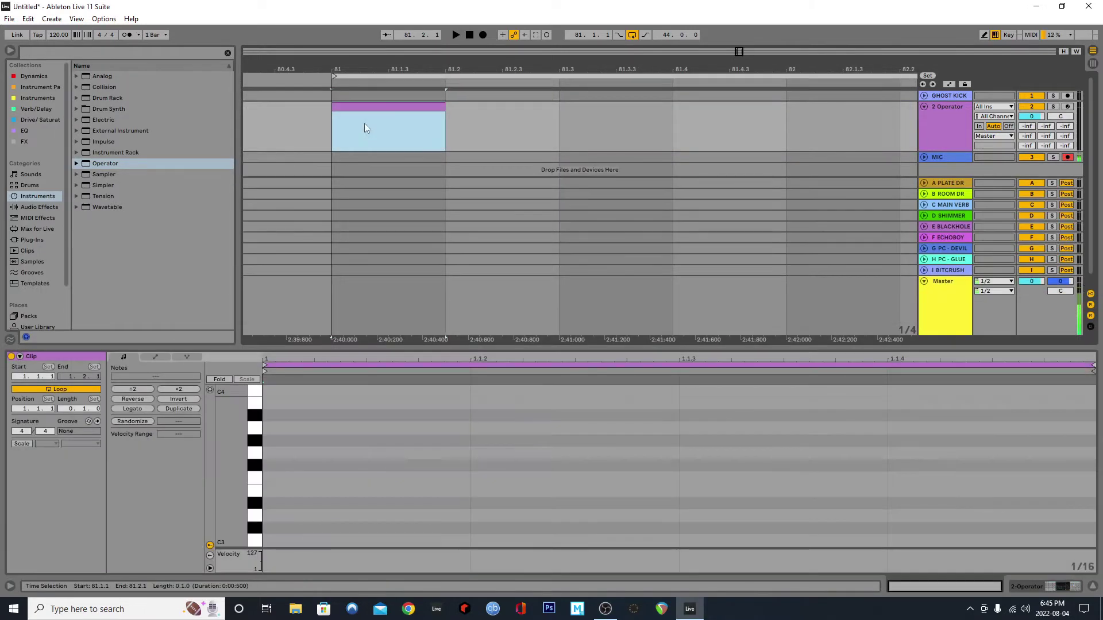
Enable note preview, audition C1, and add a 1/16 C1 note at the start of the clip
click(210, 390)
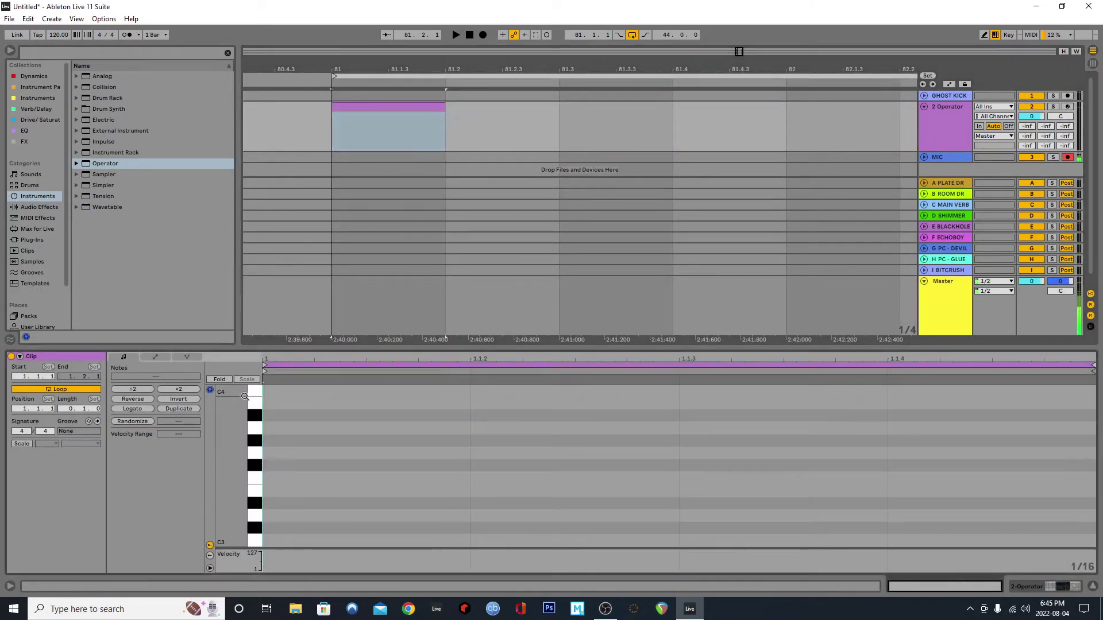
scroll(256, 402, down, 4)
scroll(258, 402, down, 6)
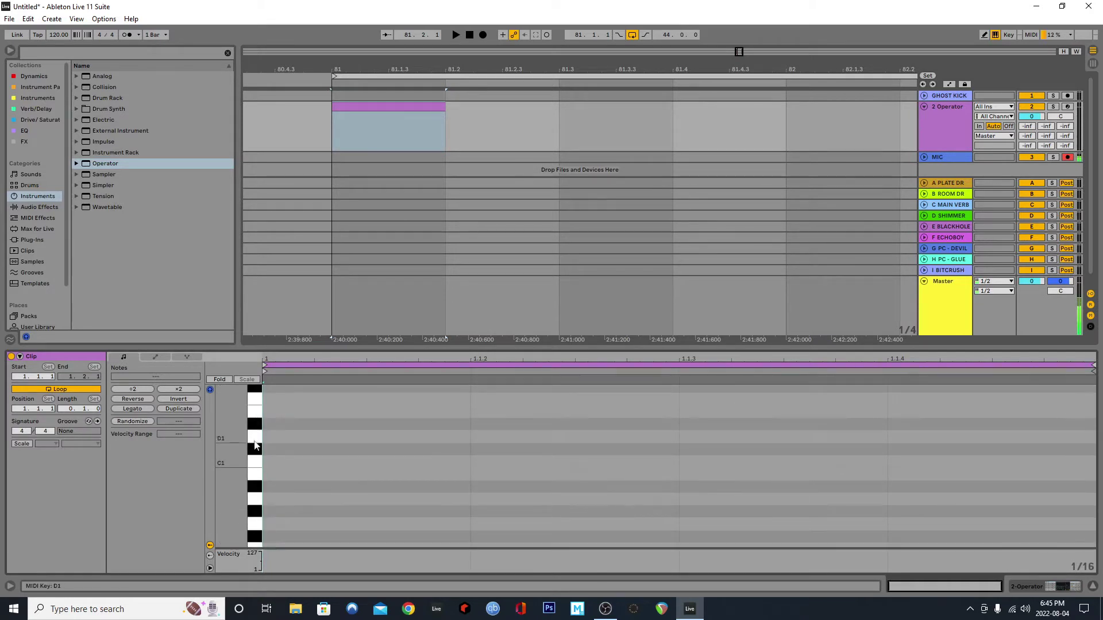
click(254, 464)
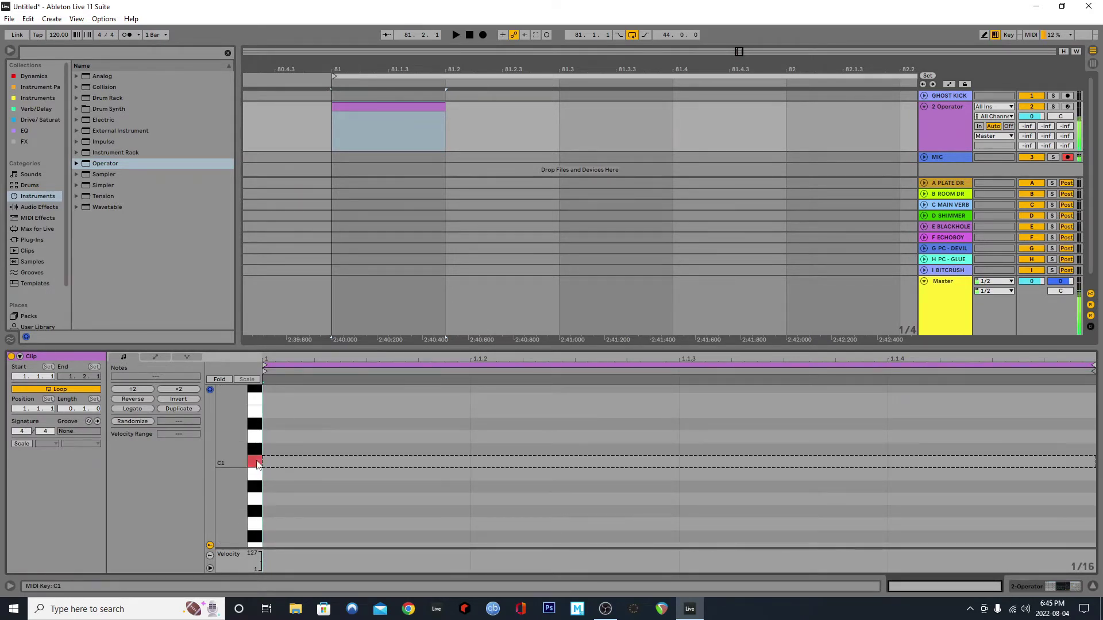
double_click(316, 459)
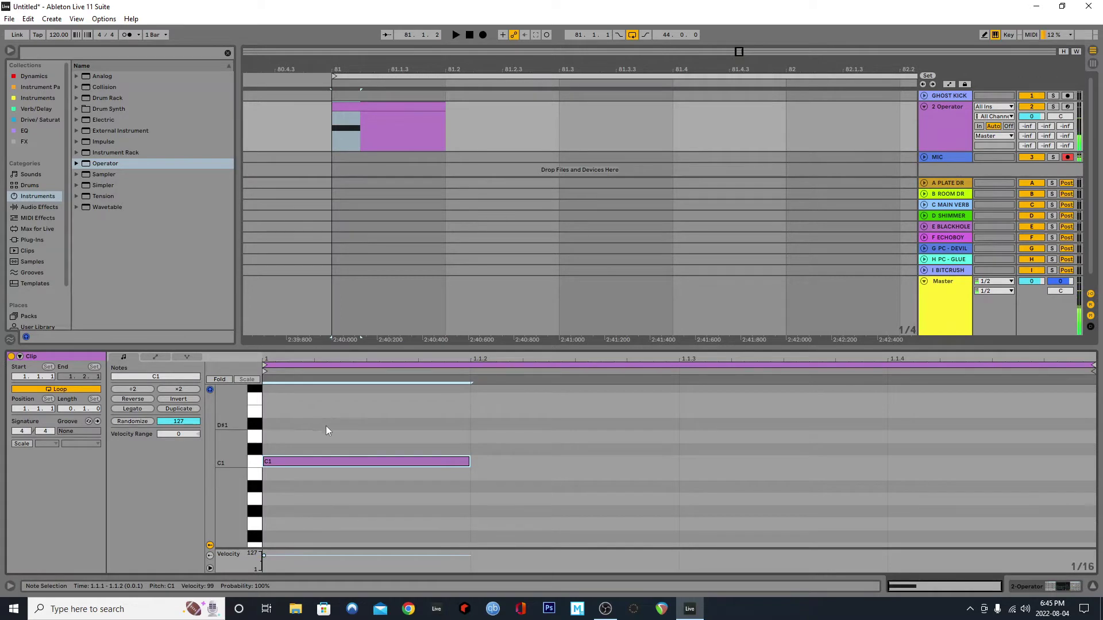
key(ctrl+d)
key(ctrl+d)
key(ctrl+d)
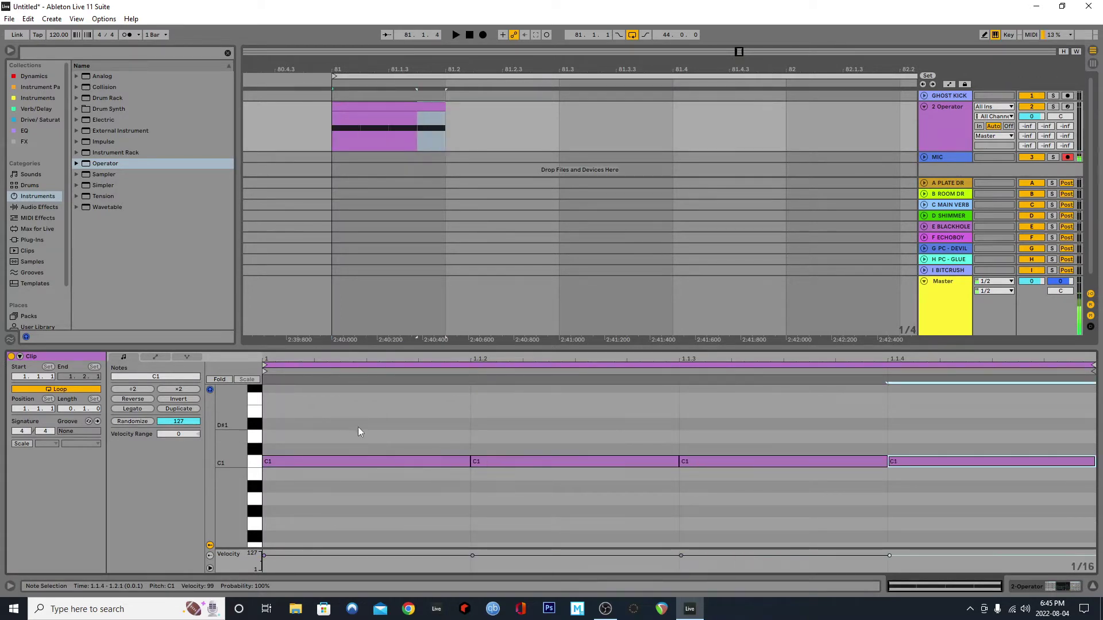
click(325, 126)
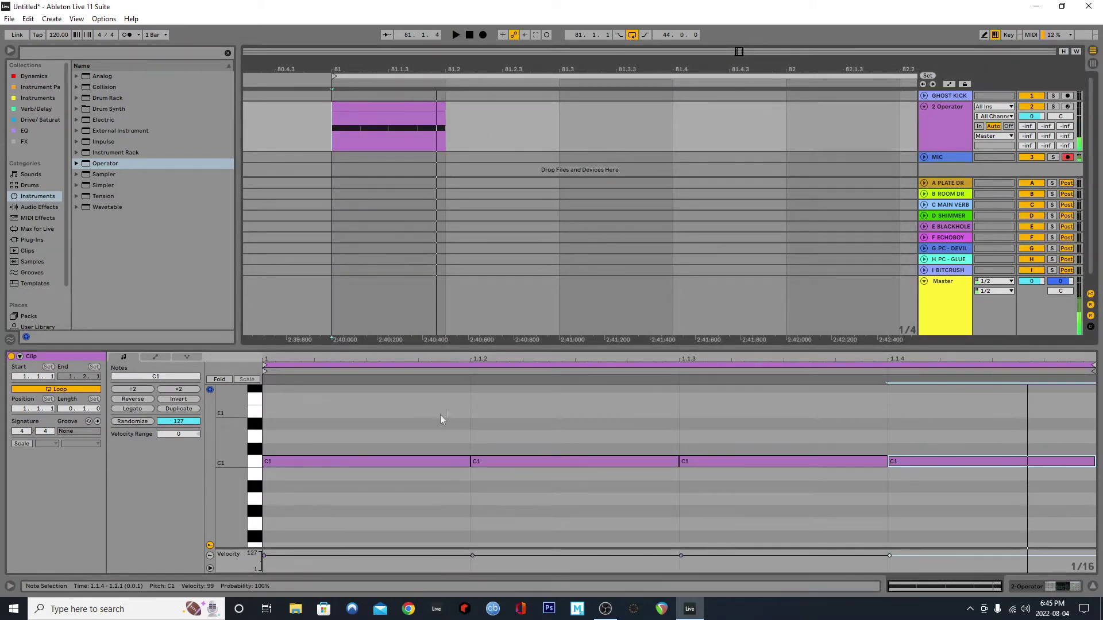
drag(530, 419, 980, 487)
key(Delete)
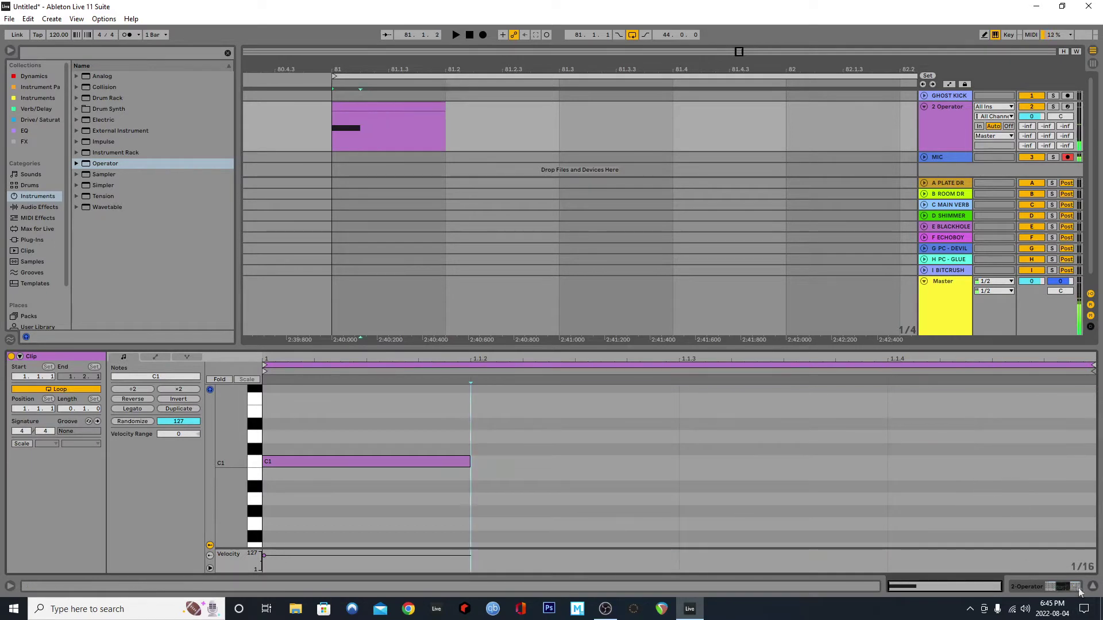
Copy the one-beat clip until four clips fill bar 81, and play them back from the start of the bar
click(1093, 586)
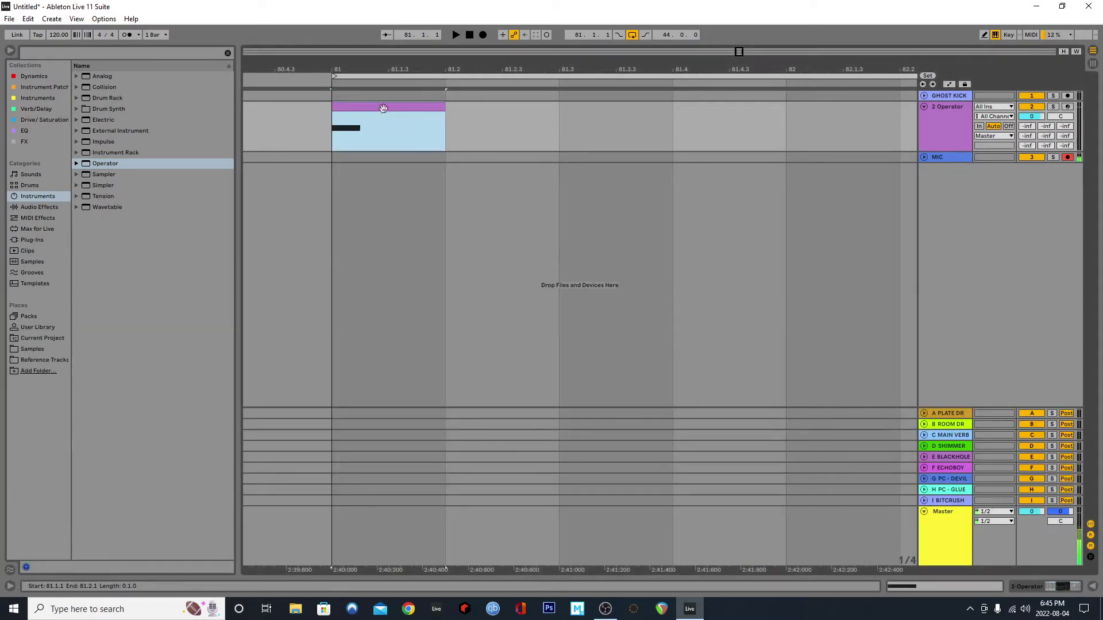
ctrl+drag(385, 106, 479, 124)
shift+click(436, 112)
key(ctrl+d)
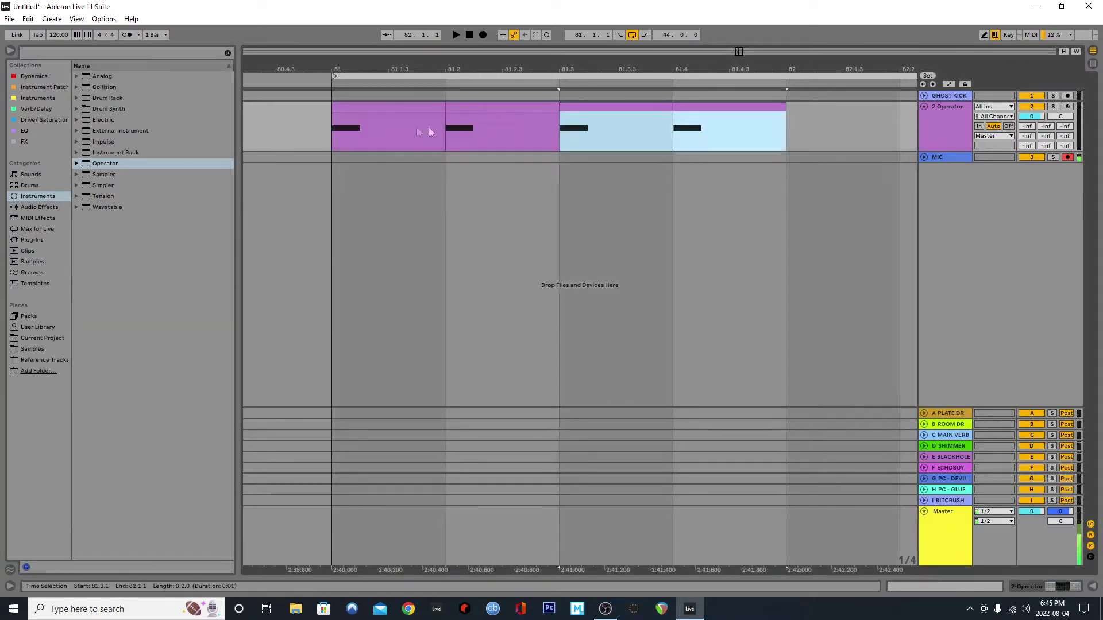
click(332, 128)
key(space)
key(space)
Apply Legato to the C1 note in the first clip so it fills the whole beat
double_click(374, 105)
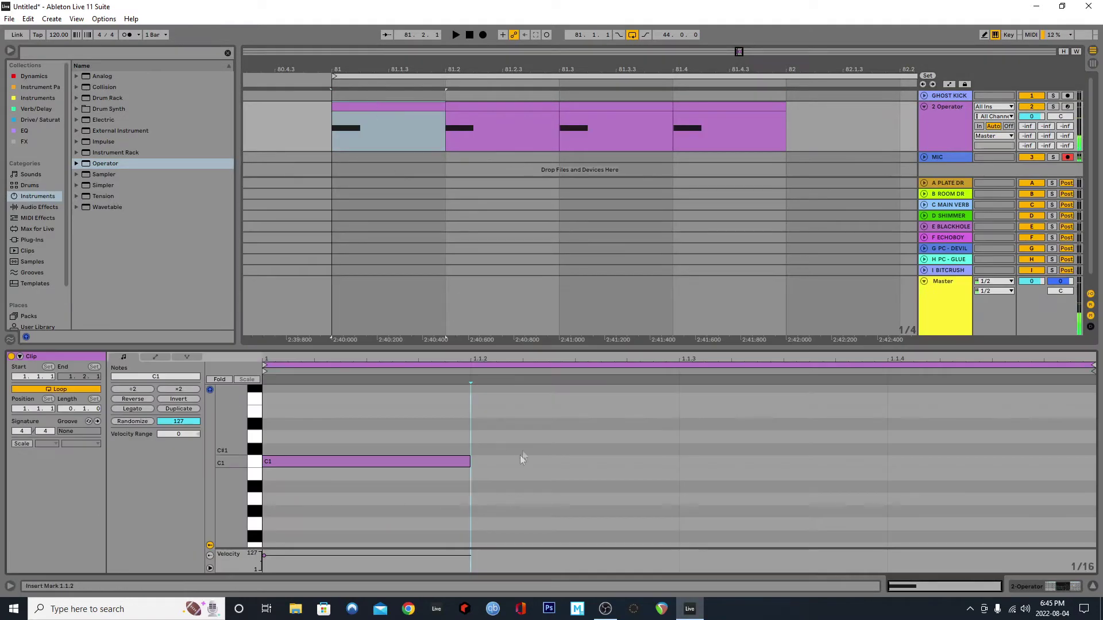
drag(480, 433, 421, 502)
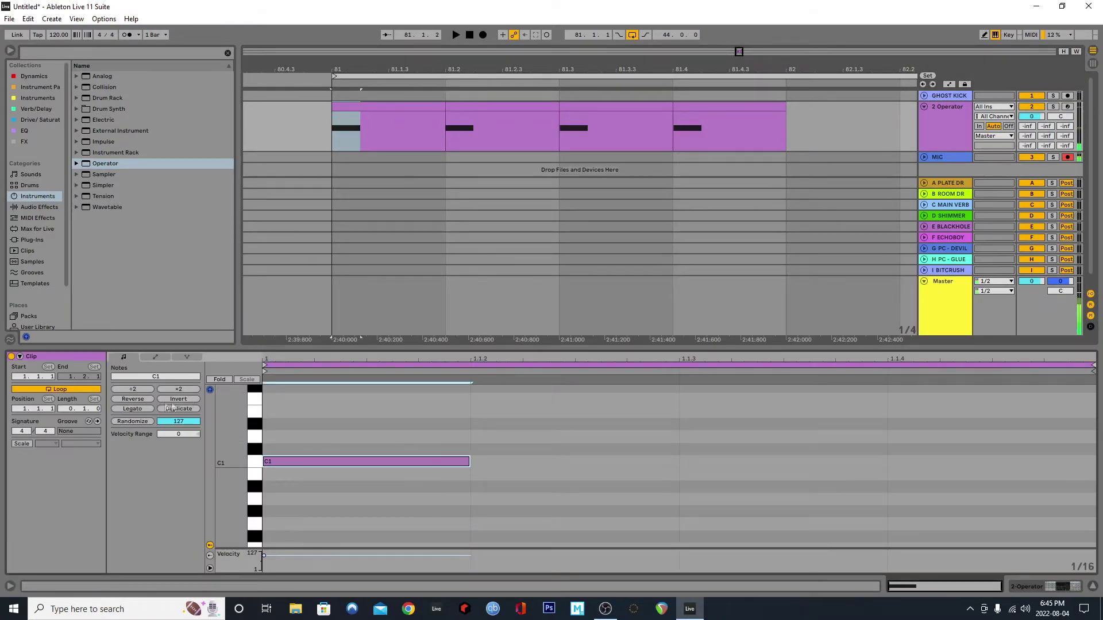
click(143, 411)
click(1093, 586)
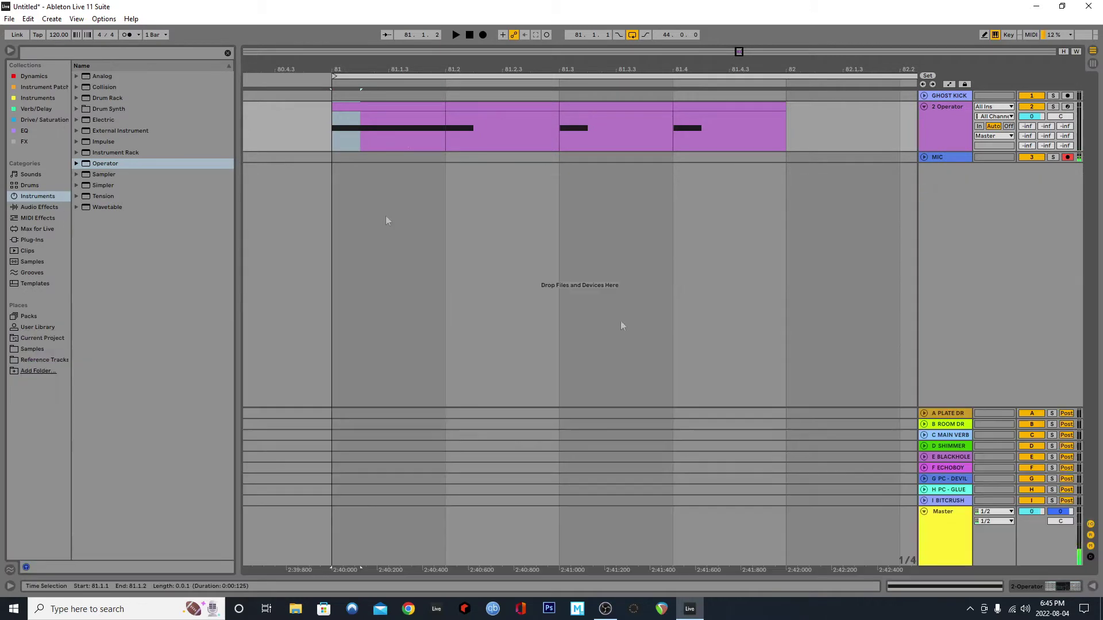
Duplicate the edited first clip three times across bar 81 and play the bar back
click(406, 108)
key(ctrl+d)
key(ctrl+d)
key(ctrl+d)
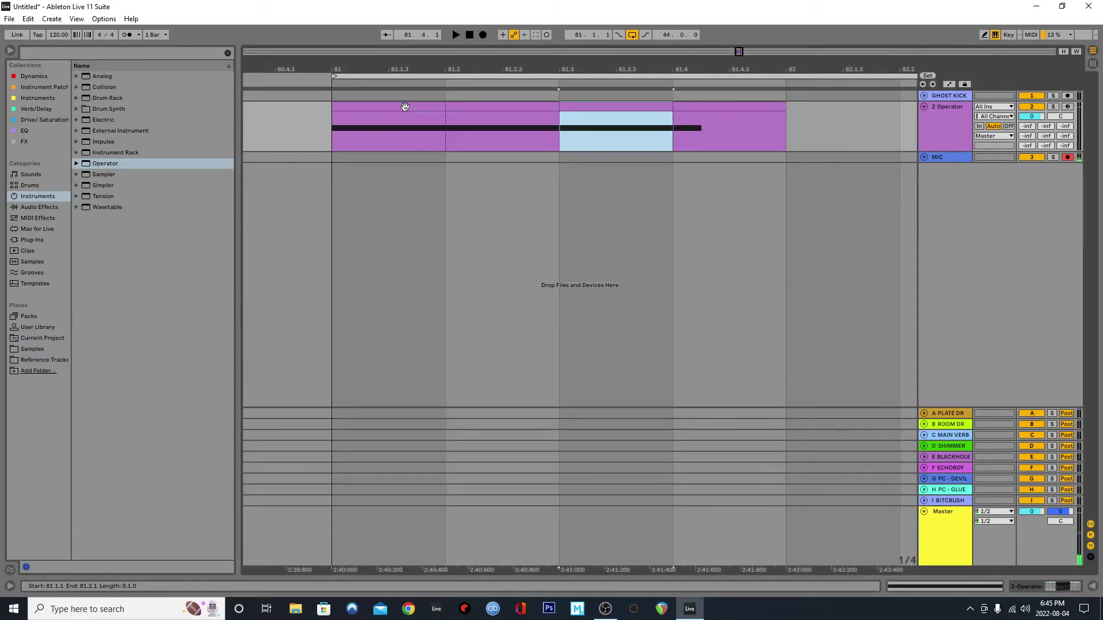
click(353, 142)
key(space)
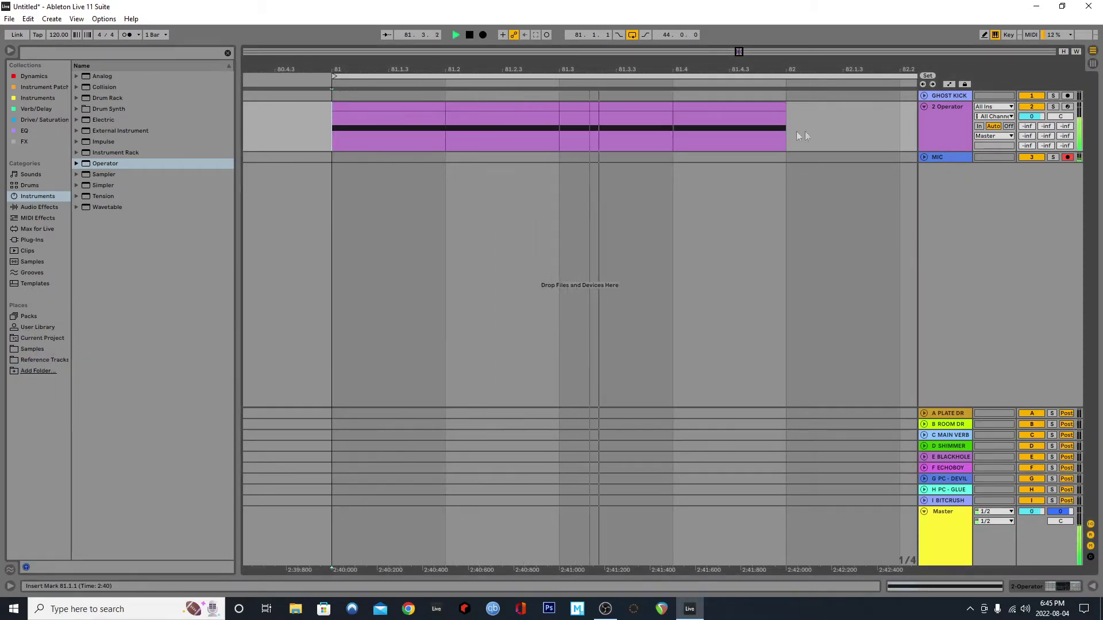
Stop playback and loop the one-bar section covering the four clips, from bar 81 to 82
scroll(791, 131, down, 3)
drag(787, 133, 702, 143)
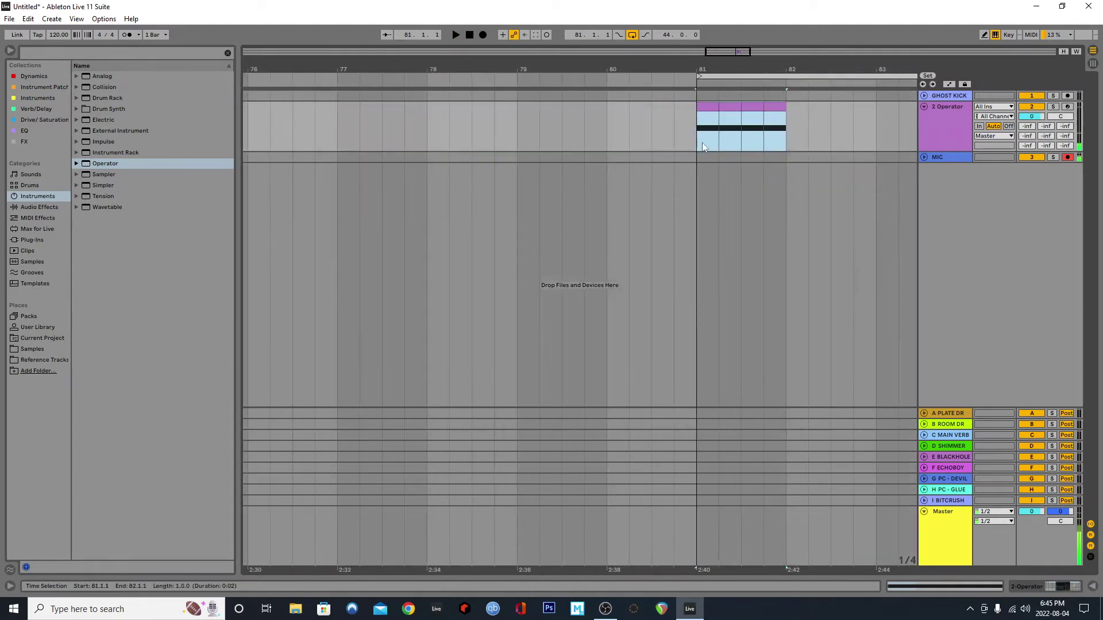
key(space)
key(ctrl+l)
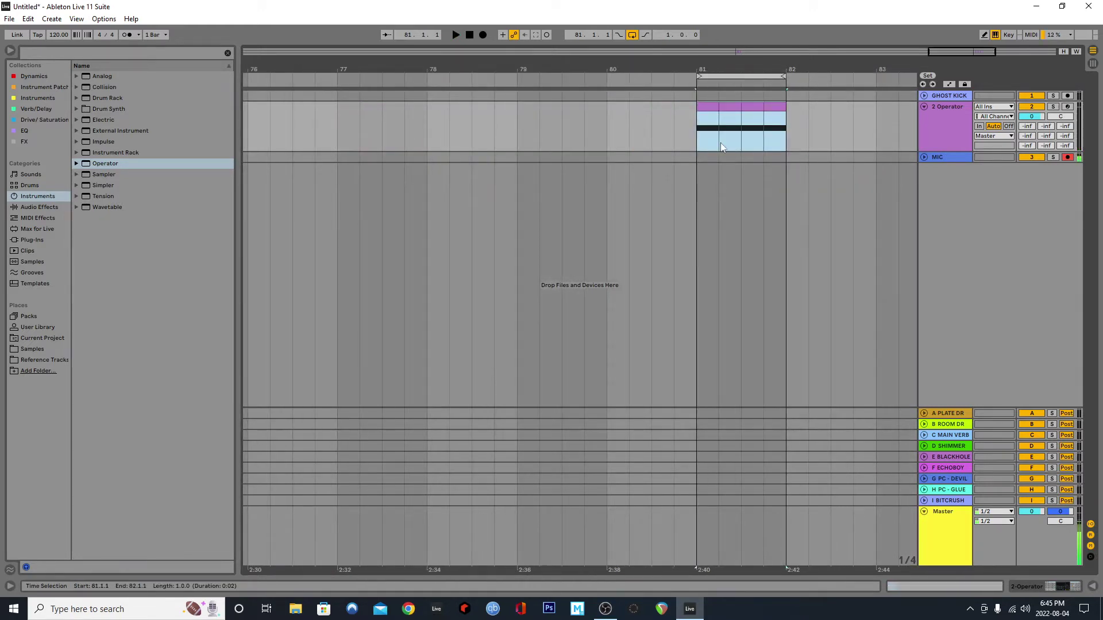
Shape oscillator A's envelope with sustain at its minimum and a decay of 913 ms, checking the sound by playback
key(ctrl+alt+l)
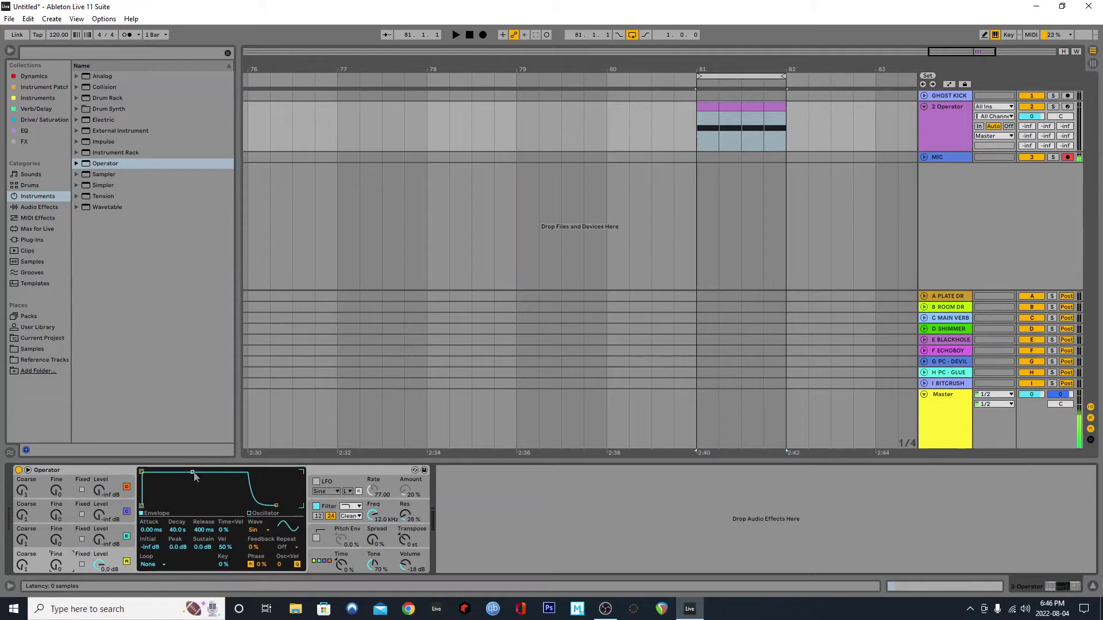
drag(193, 473, 170, 505)
key(space)
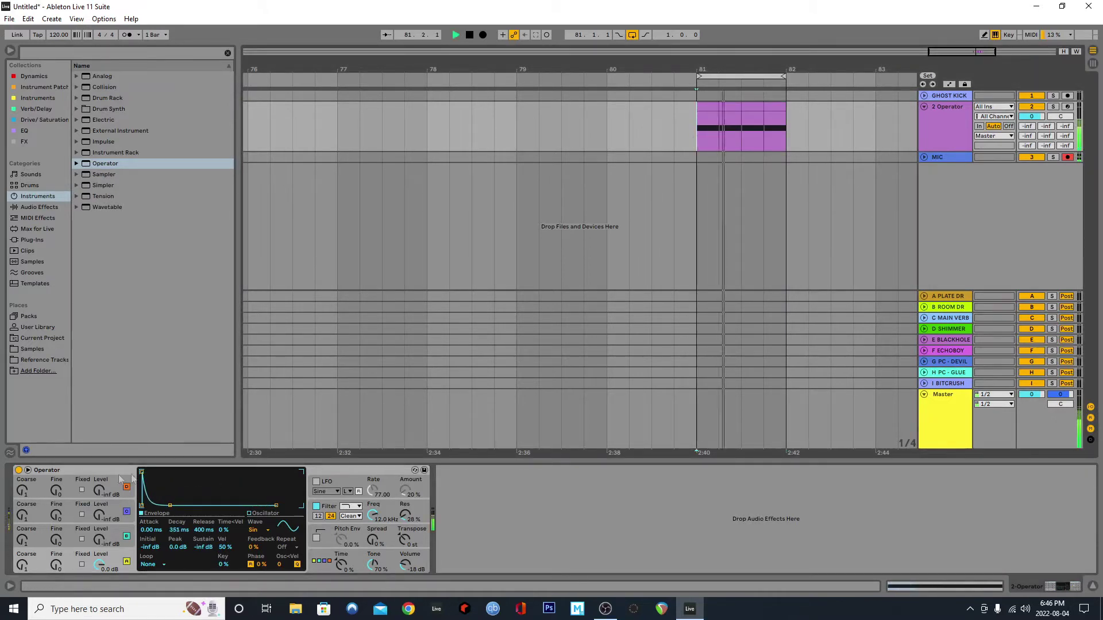
key(space)
drag(170, 506, 175, 506)
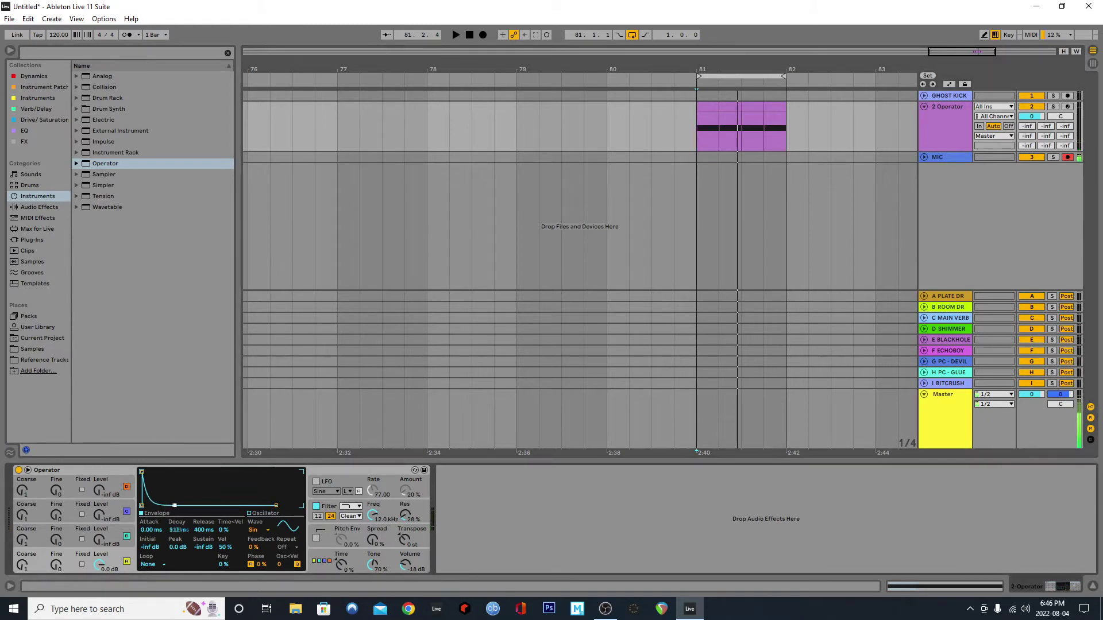
key(space)
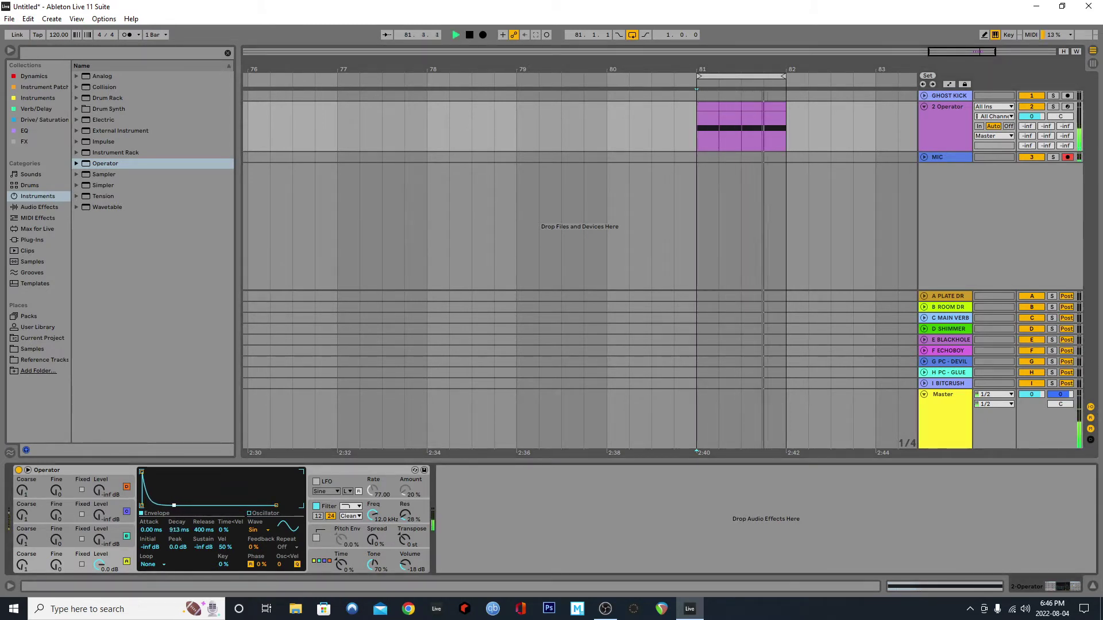
key(space)
Add EQ Eight after Operator and open its enlarged spectrum display
click(34, 76)
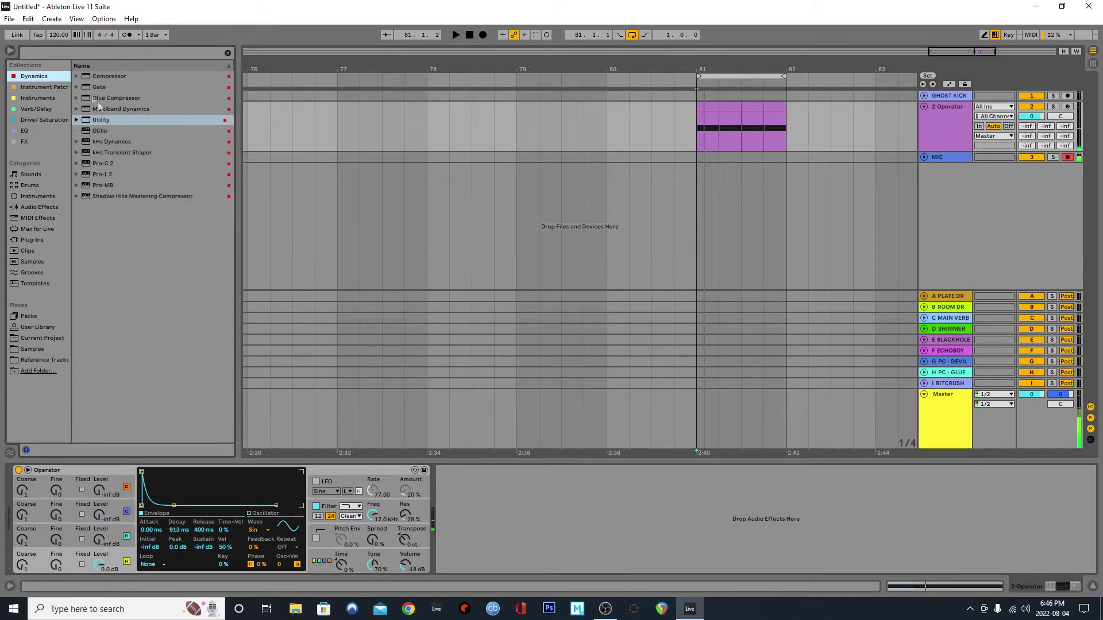
click(25, 130)
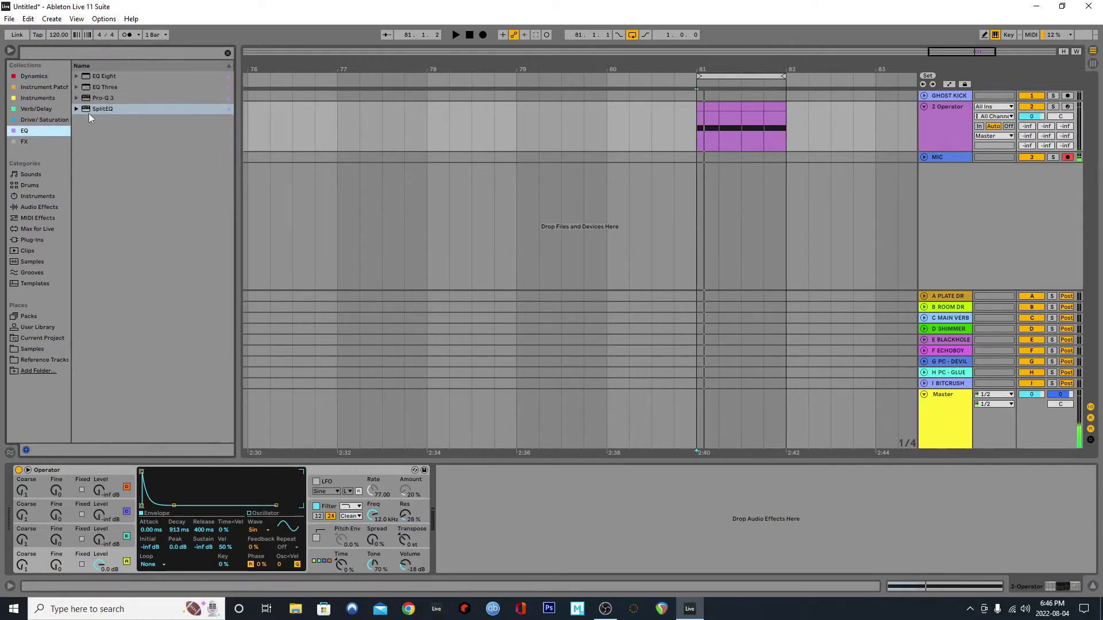
drag(103, 76, 535, 501)
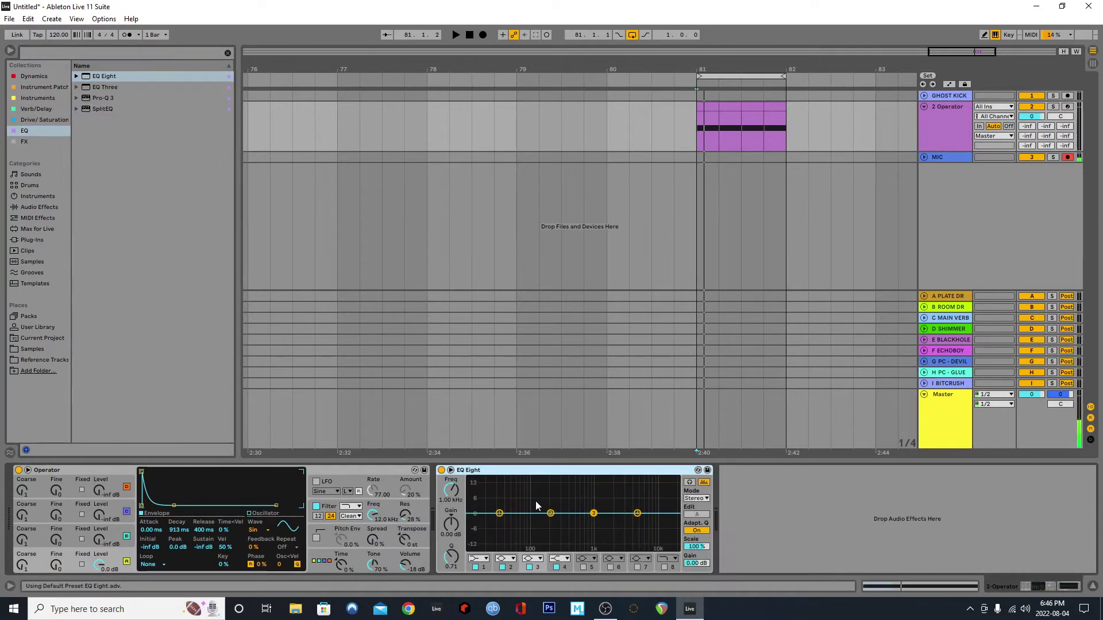
double_click(537, 489)
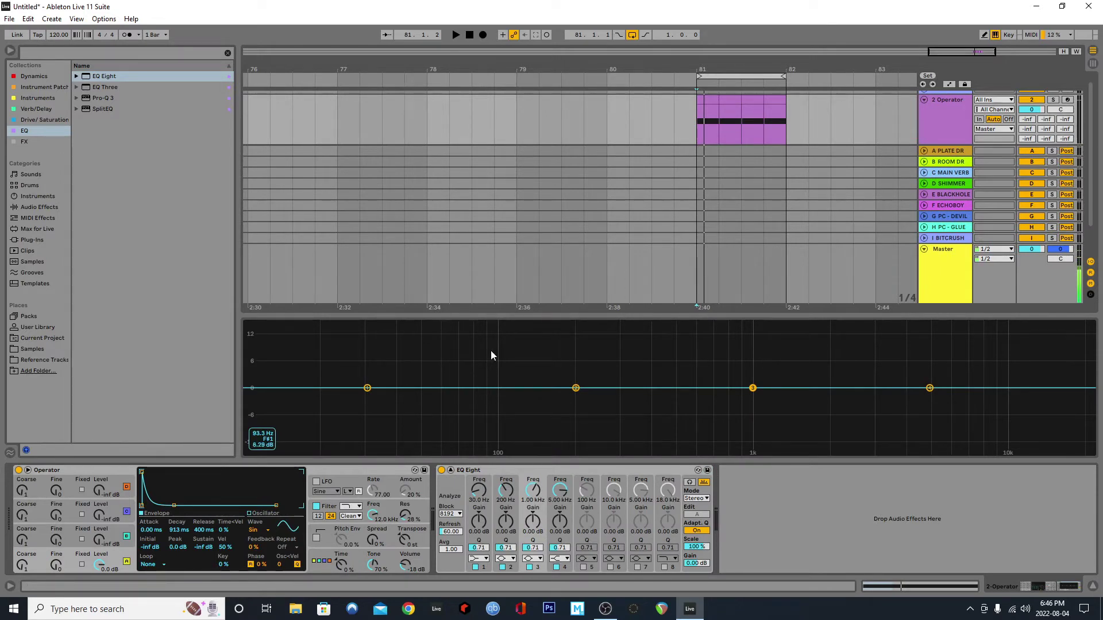
Play the loop and examine the frequency of the fundamental peak in the EQ Eight spectrum
key(space)
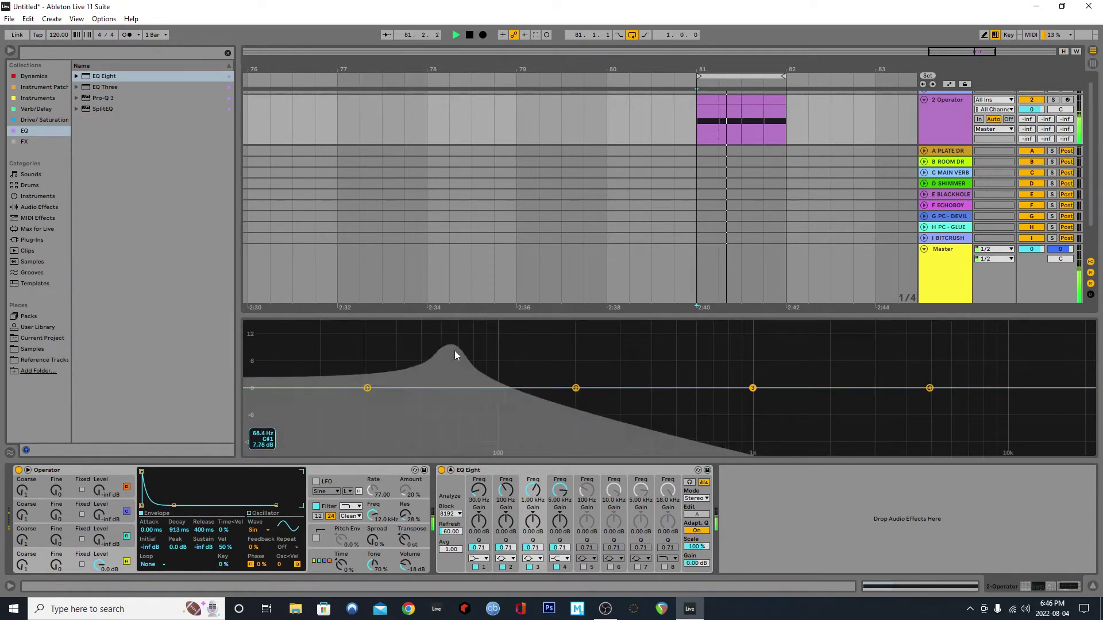
key(space)
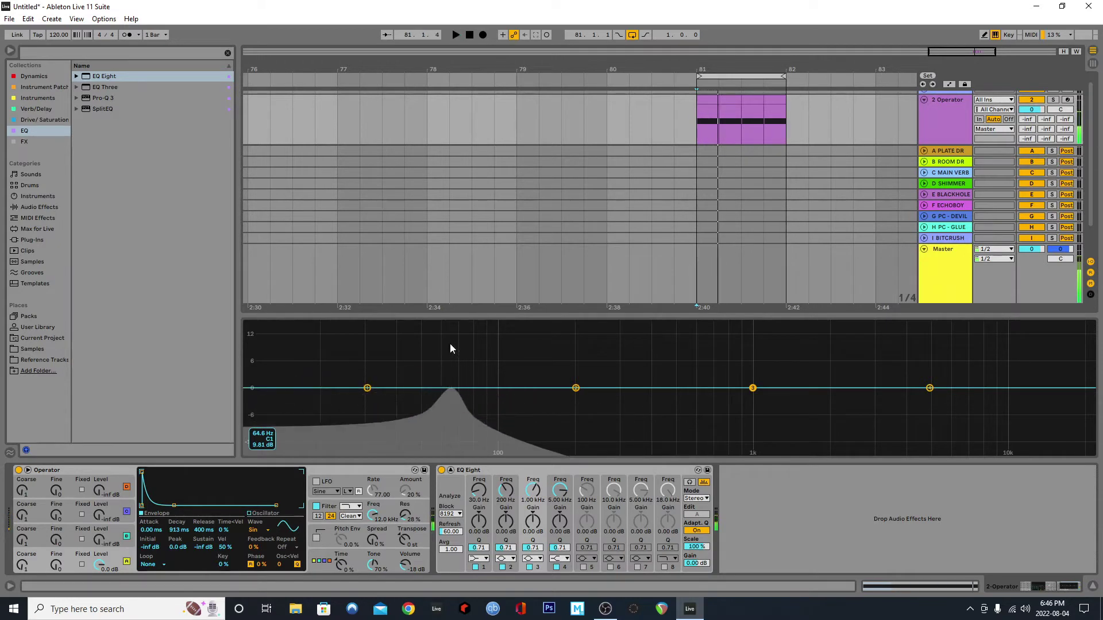
key(space)
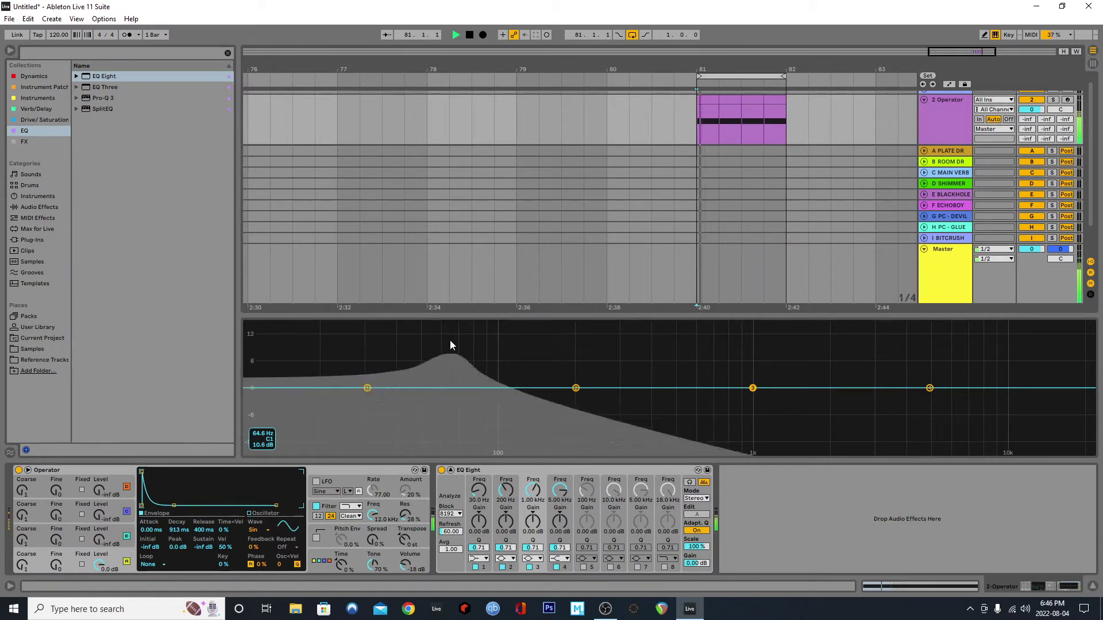
Stop playback, close EQ Eight's enlarged spectrum display and fold the device
key(space)
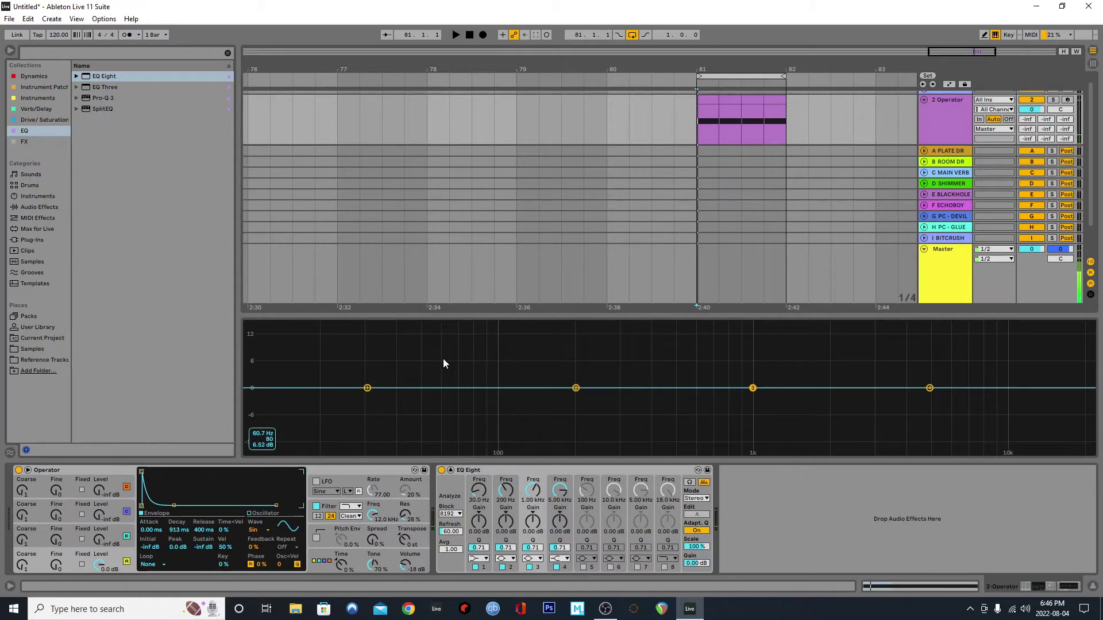
click(451, 471)
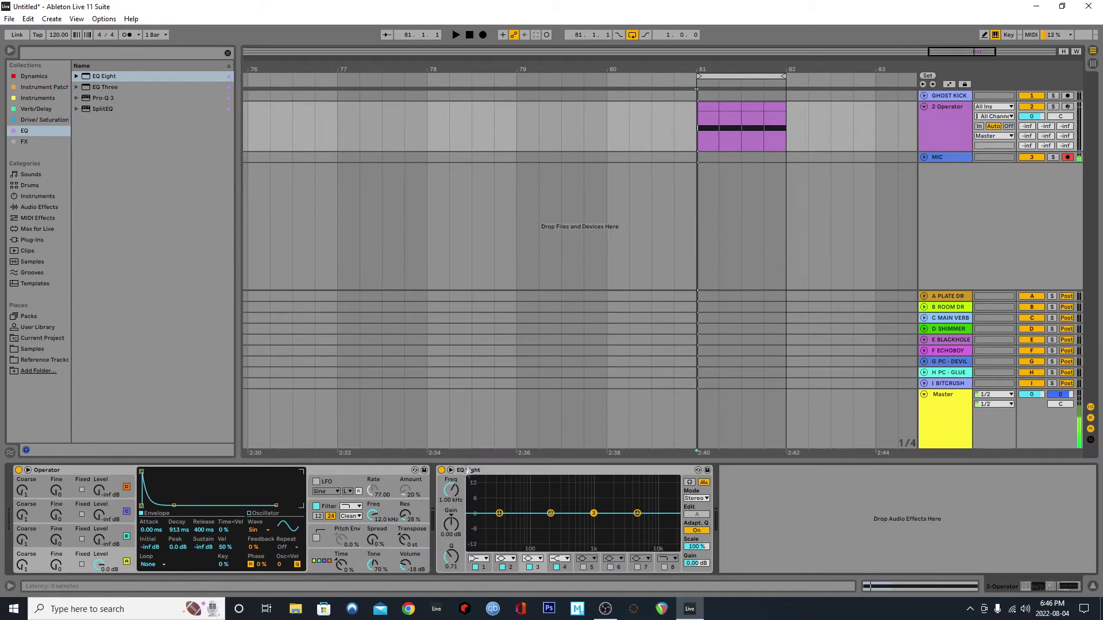
click(466, 470)
double_click(466, 472)
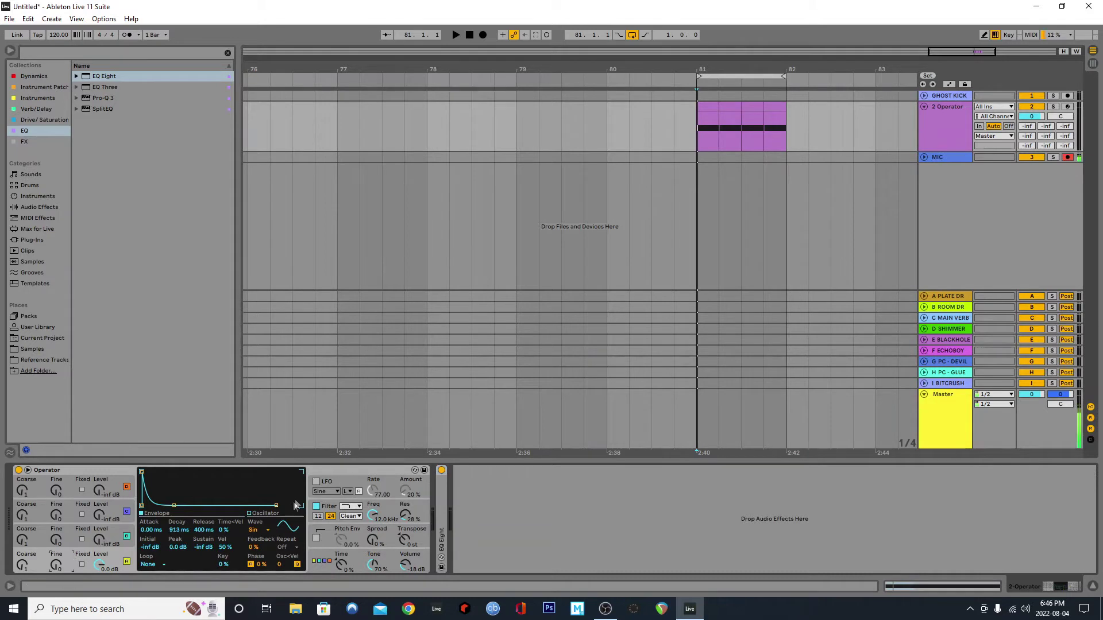
Enable Operator's pitch envelope, set its amount to 100 %, and play the loop to hear it
click(332, 532)
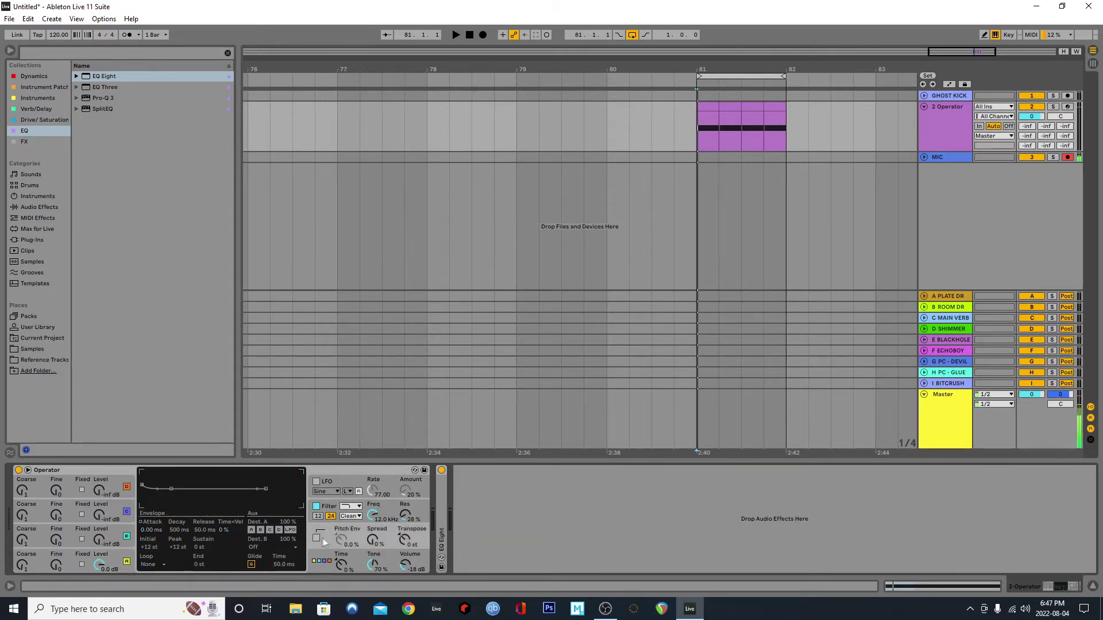
click(315, 539)
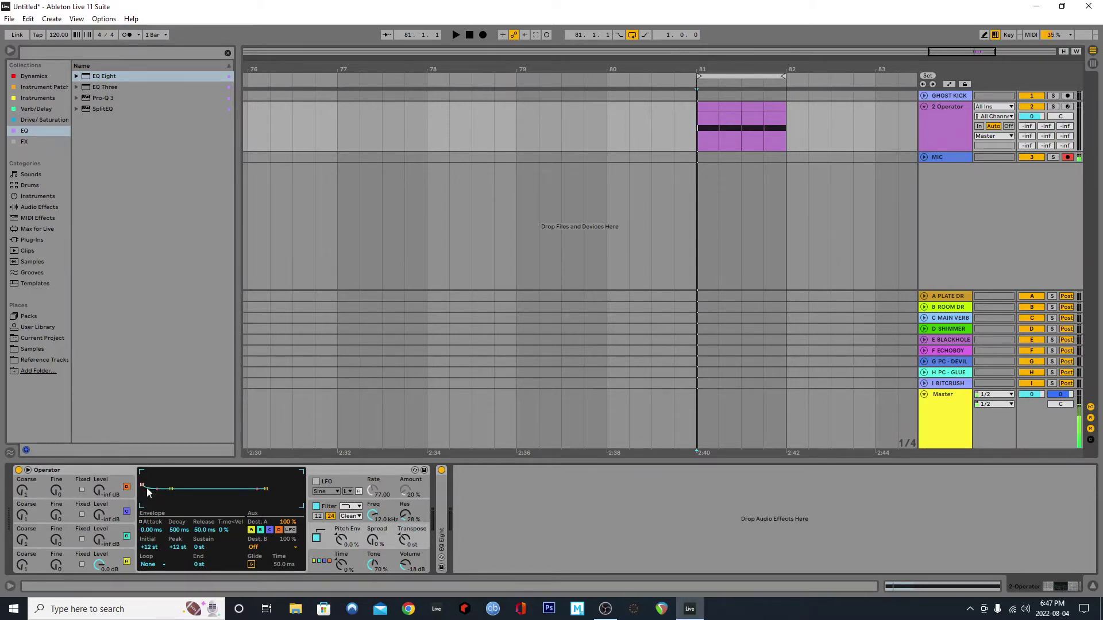
drag(343, 540, 343, 509)
key(space)
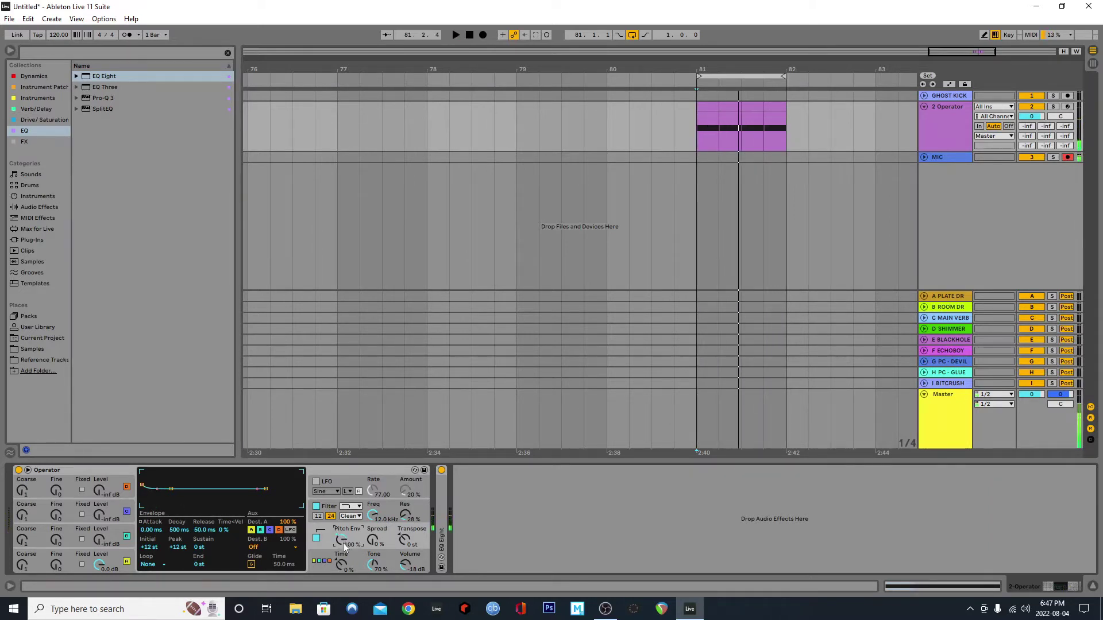
Unfold EQ Eight with its enlarged spectrum display and play the loop to examine the effect of the pitch envelope
double_click(443, 494)
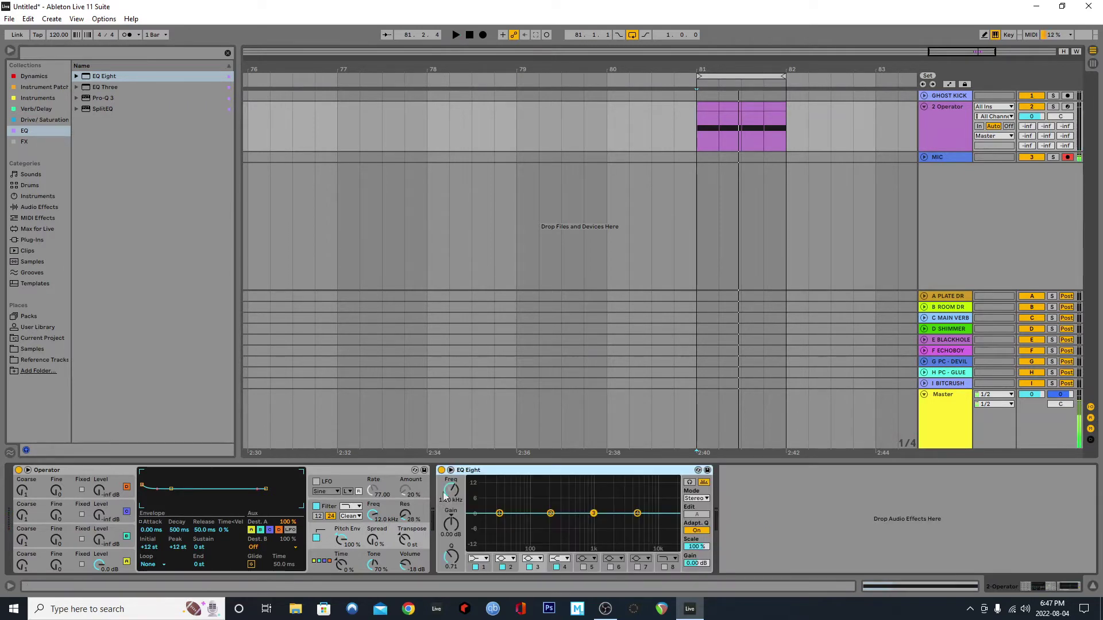
double_click(518, 472)
double_click(441, 498)
click(451, 470)
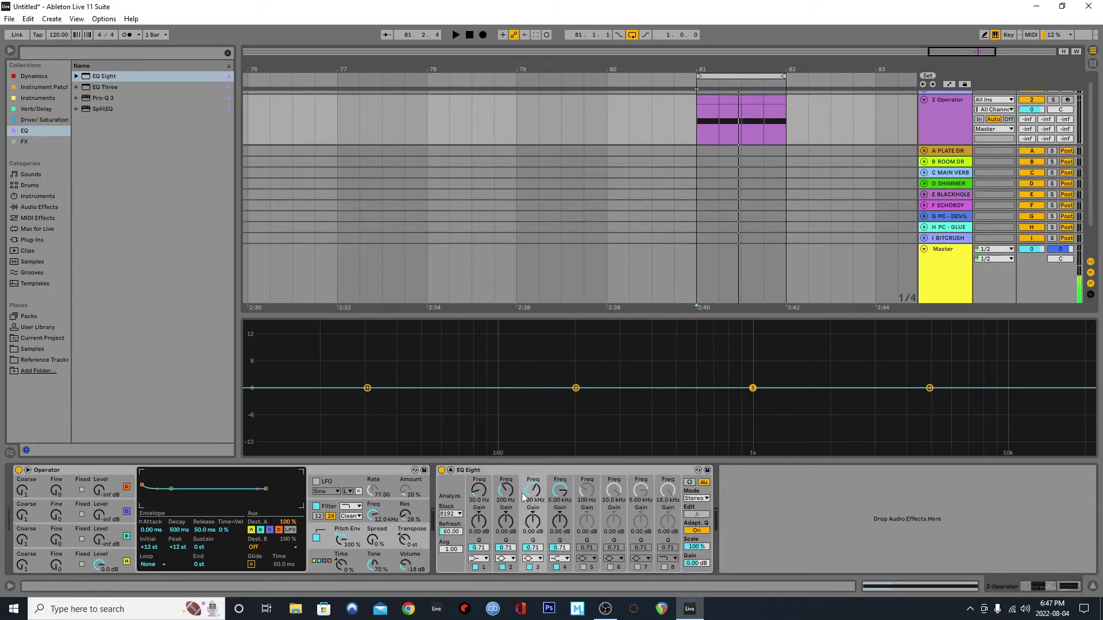
key(space)
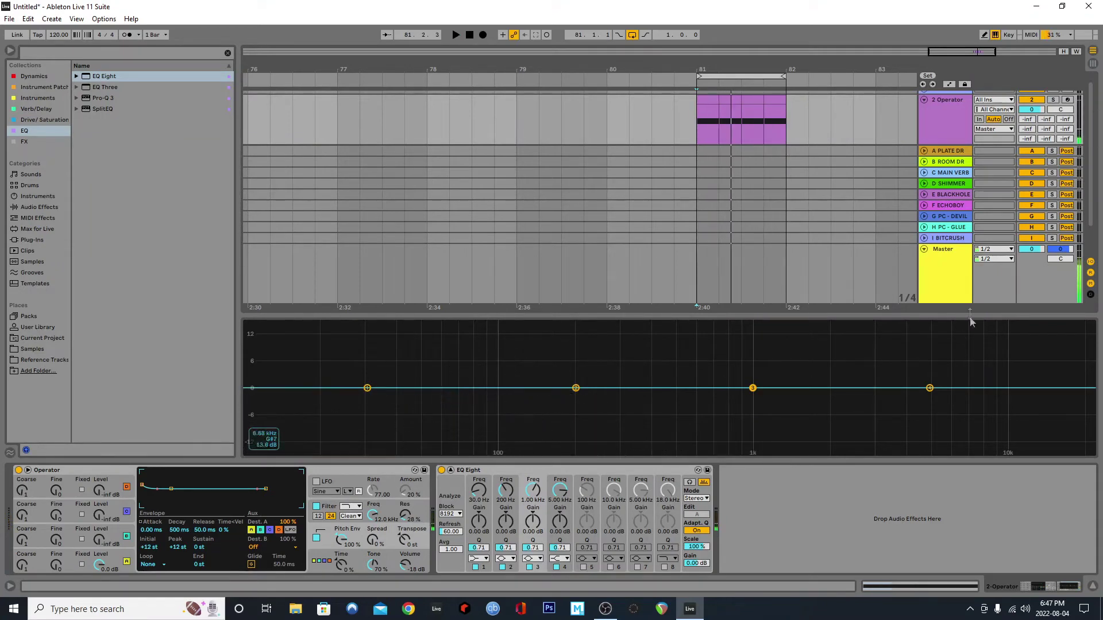
Open the SPAN analyzer on the Master track, examine the spectrum while the loop plays, and close its window
click(970, 293)
double_click(147, 517)
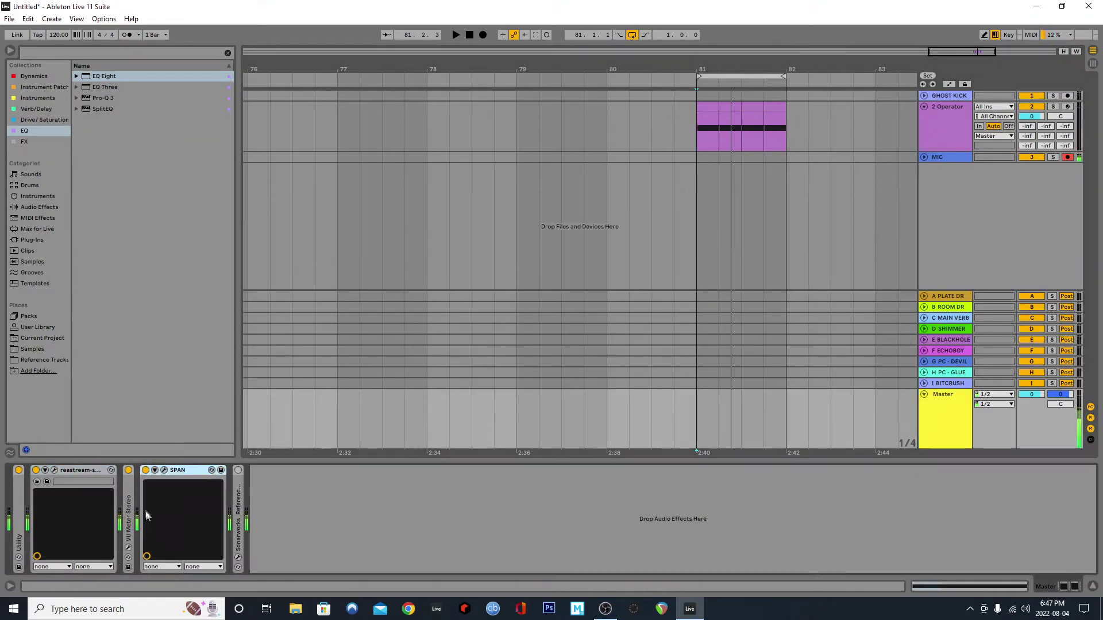
click(164, 470)
key(space)
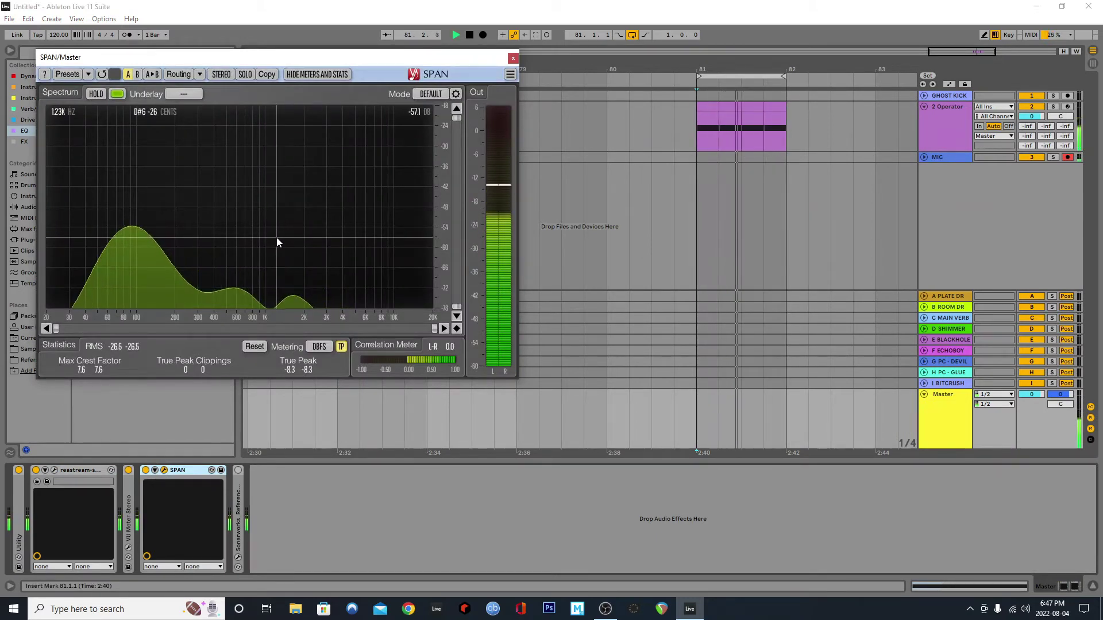
key(space)
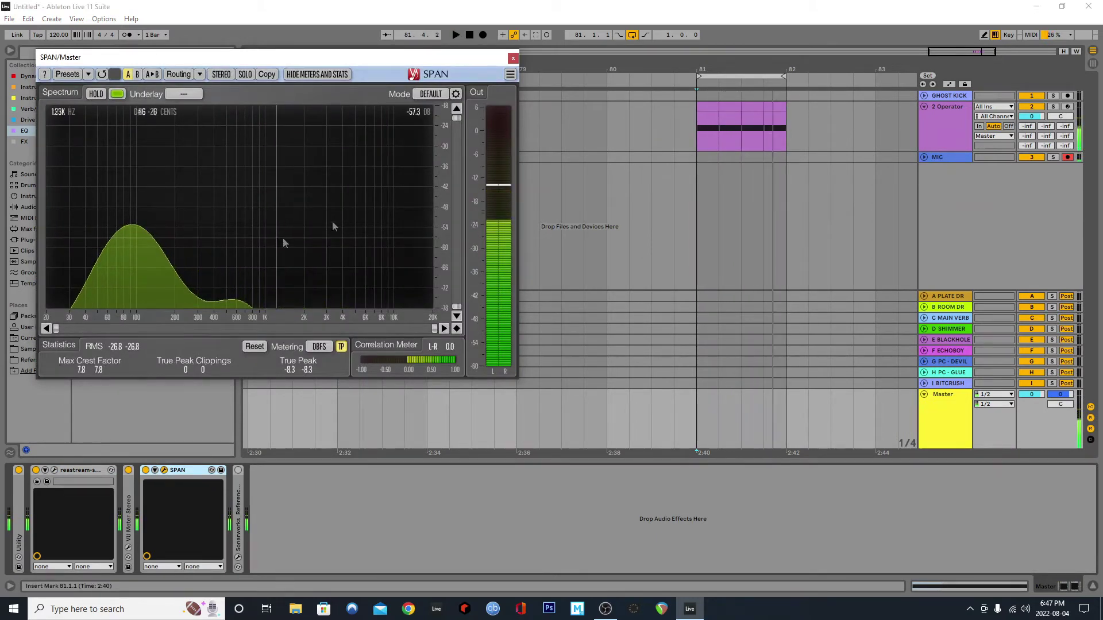
click(513, 58)
Return to the Operator track's devices, close EQ Eight's enlarged display and fold it
click(922, 124)
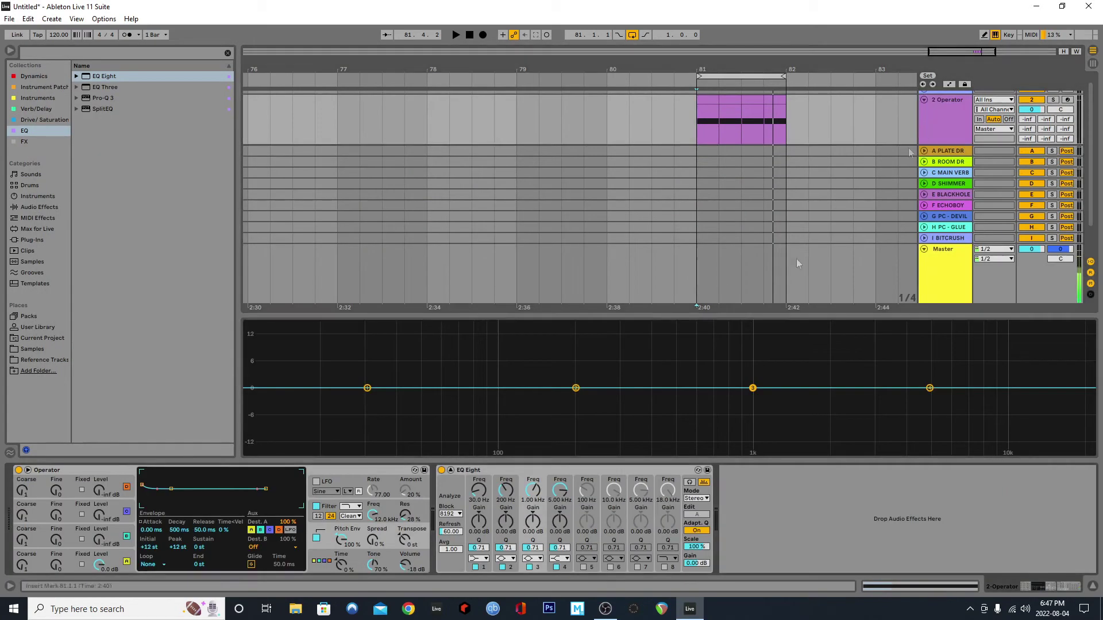
double_click(383, 350)
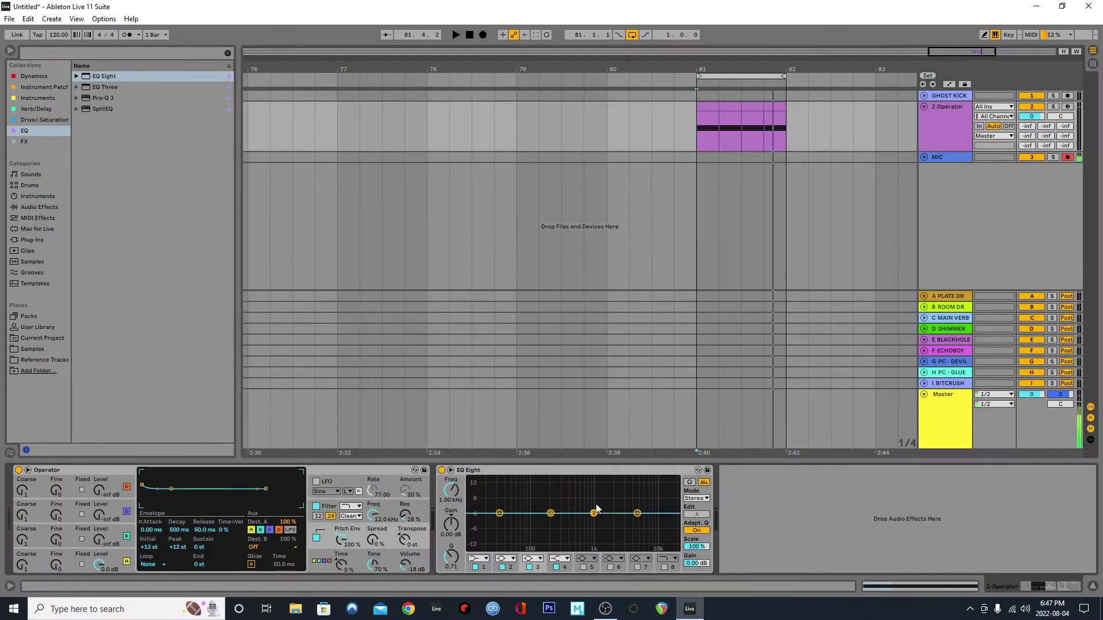
double_click(533, 470)
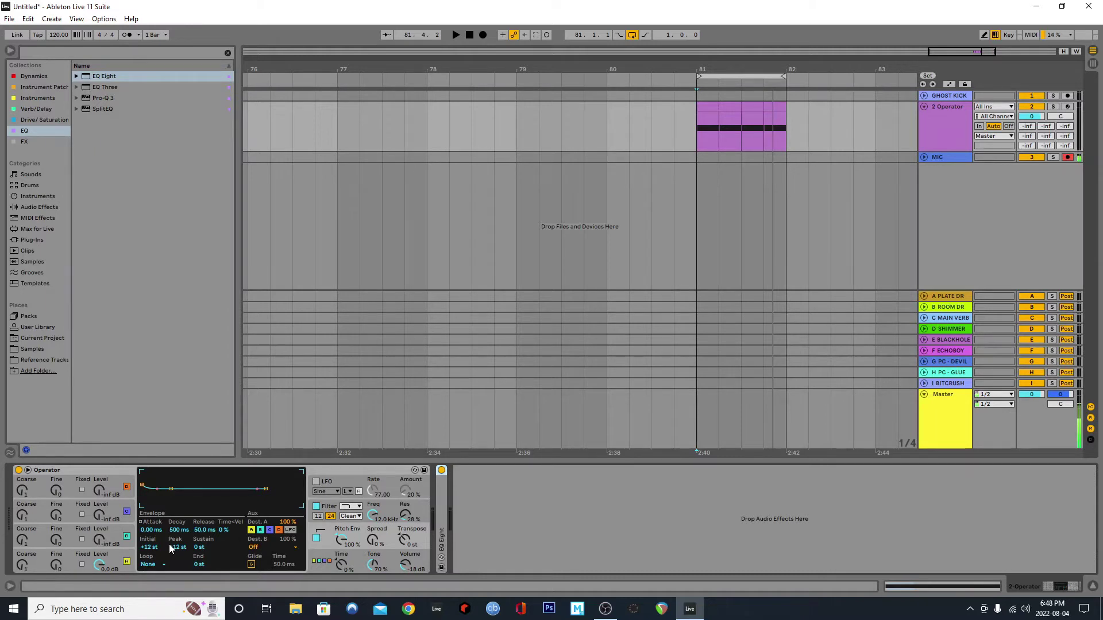
Shape the pitch envelope with initial +39 st, peak +33 st and a decay of 18.3 ms, checking the sound by playback
drag(168, 544, 169, 517)
key(space)
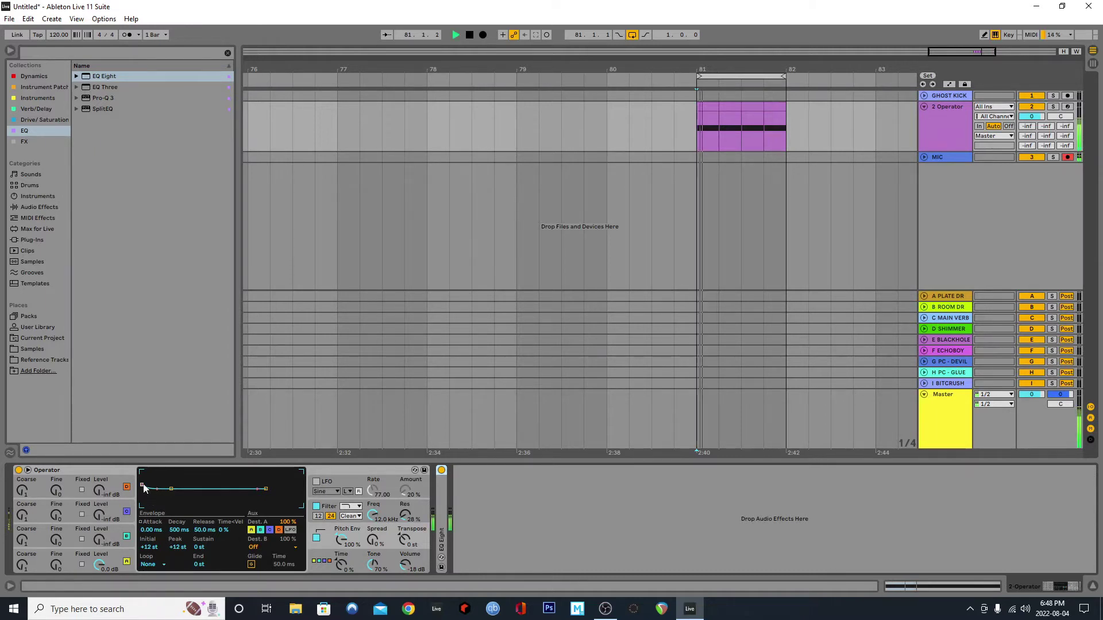
drag(142, 483, 155, 488)
key(space)
key(space)
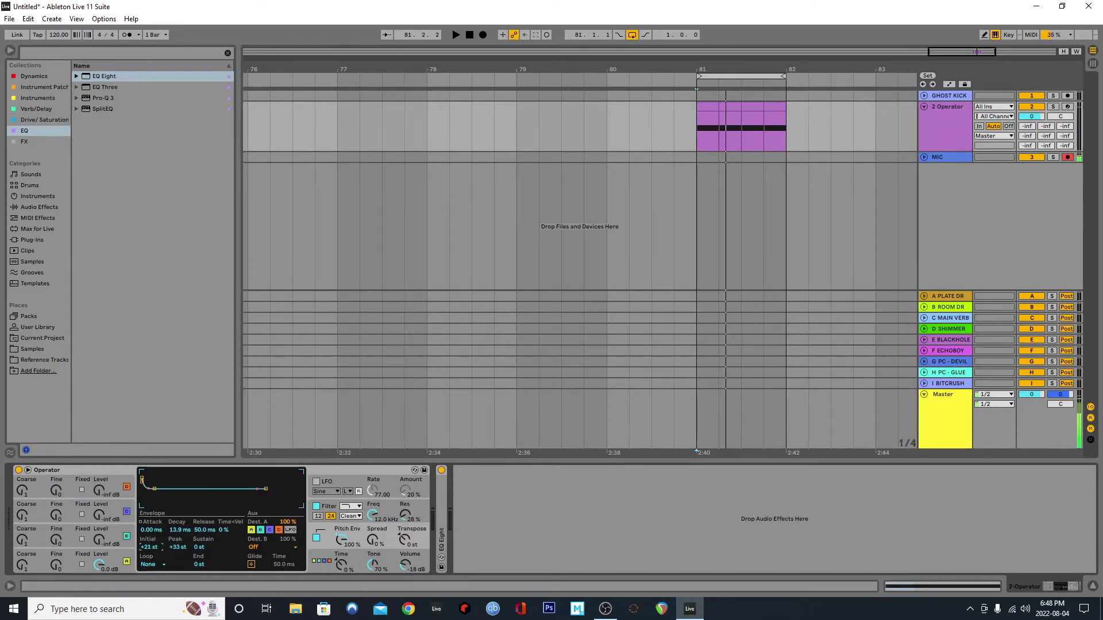
key(space)
drag(154, 547, 179, 523)
key(space)
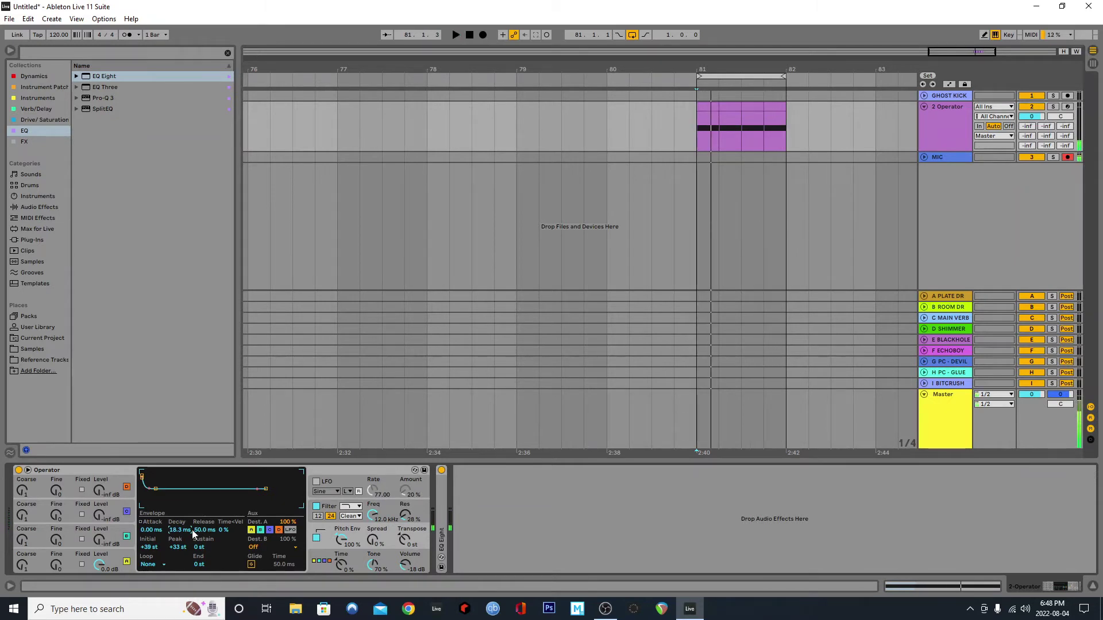
Turn off oscillators C and D and set oscillator B's waveform to Noise White
click(111, 525)
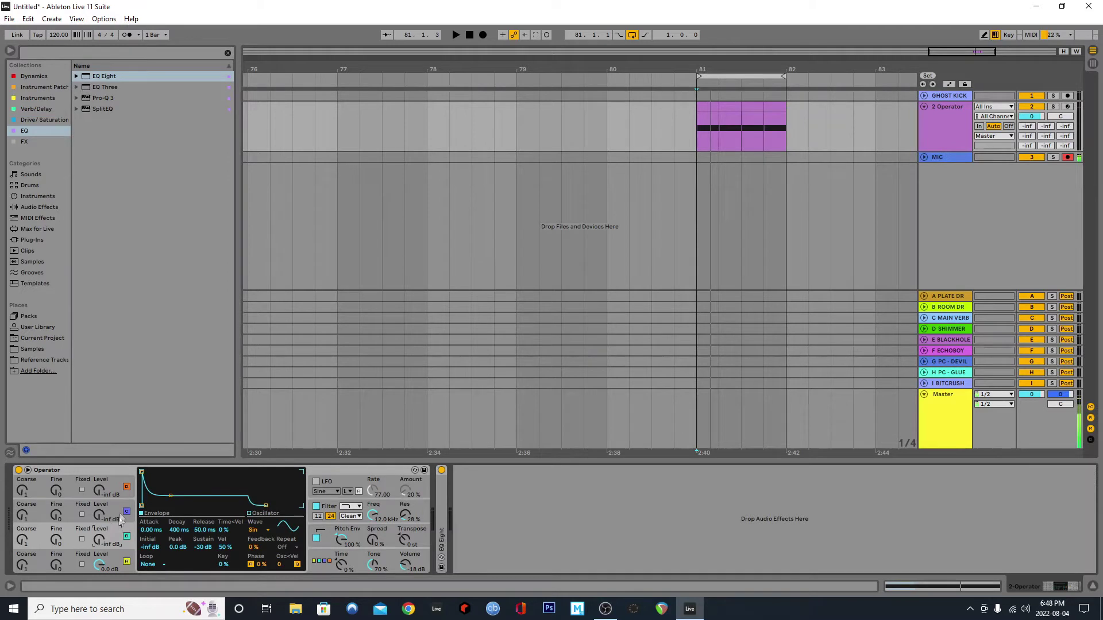
click(126, 512)
click(127, 488)
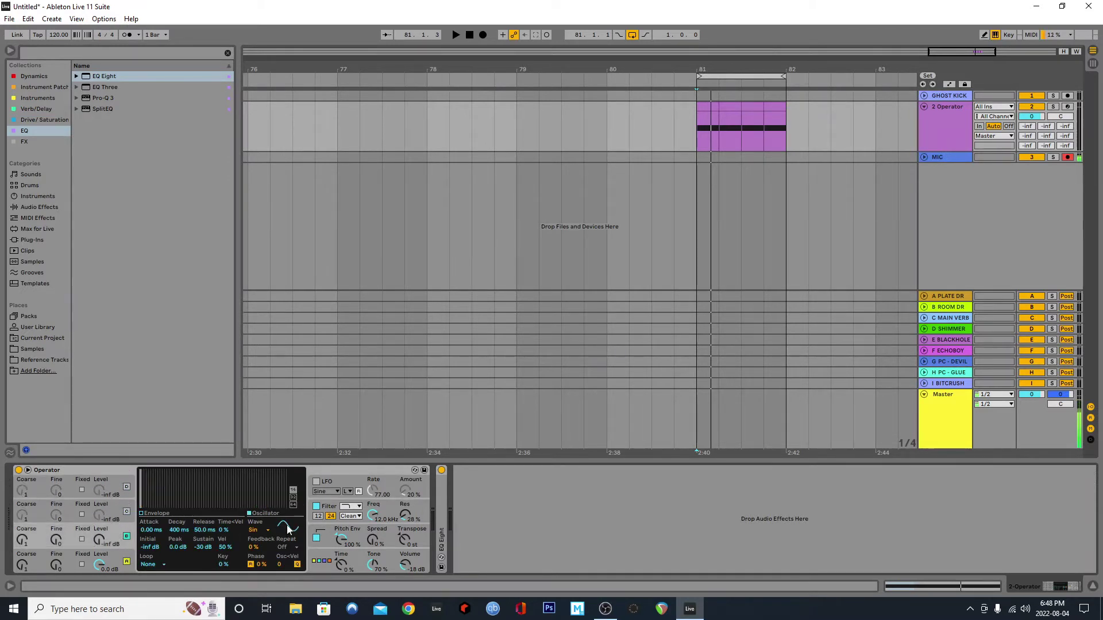
click(263, 530)
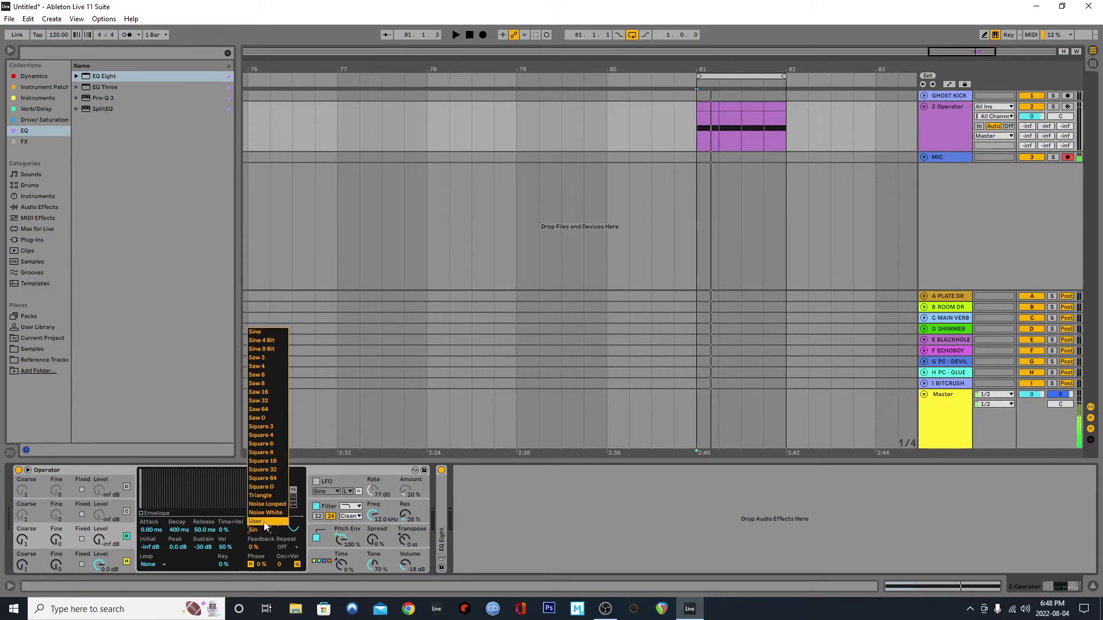
click(265, 512)
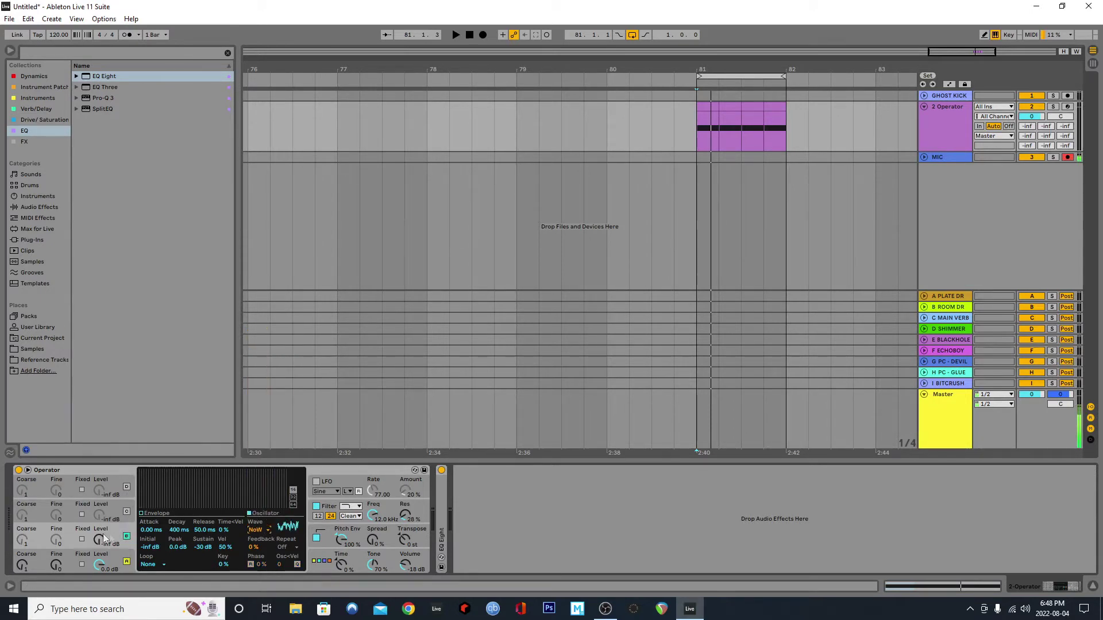
Raise oscillator B's level to -5.1 dB and shape its envelope with sustain at -inf dB and a decay of 171 ms
key(space)
drag(99, 540, 99, 484)
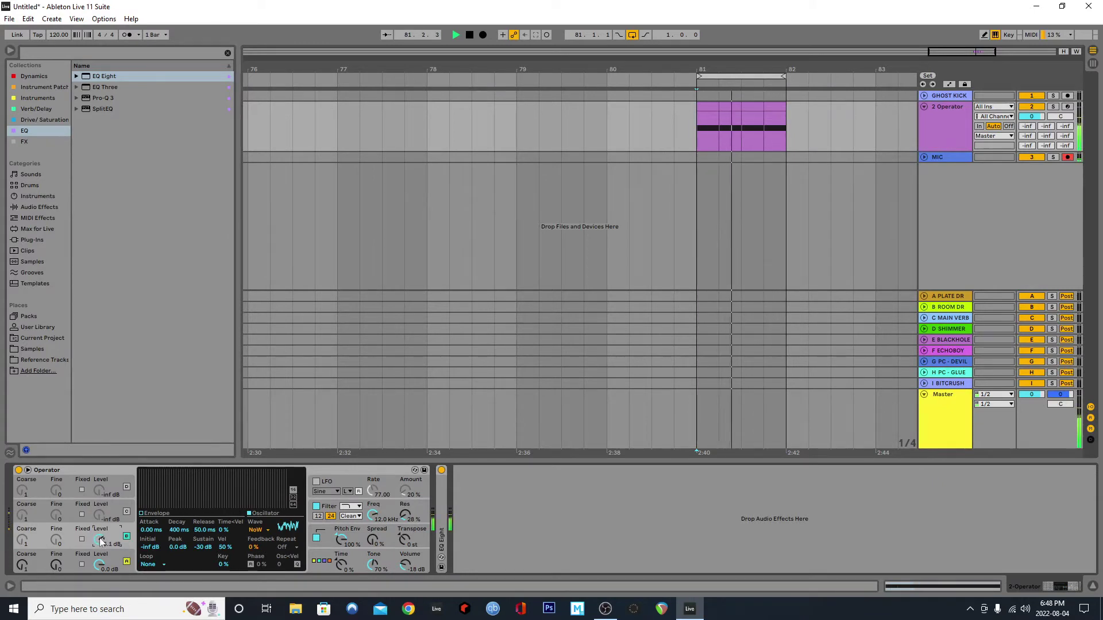
key(space)
click(145, 514)
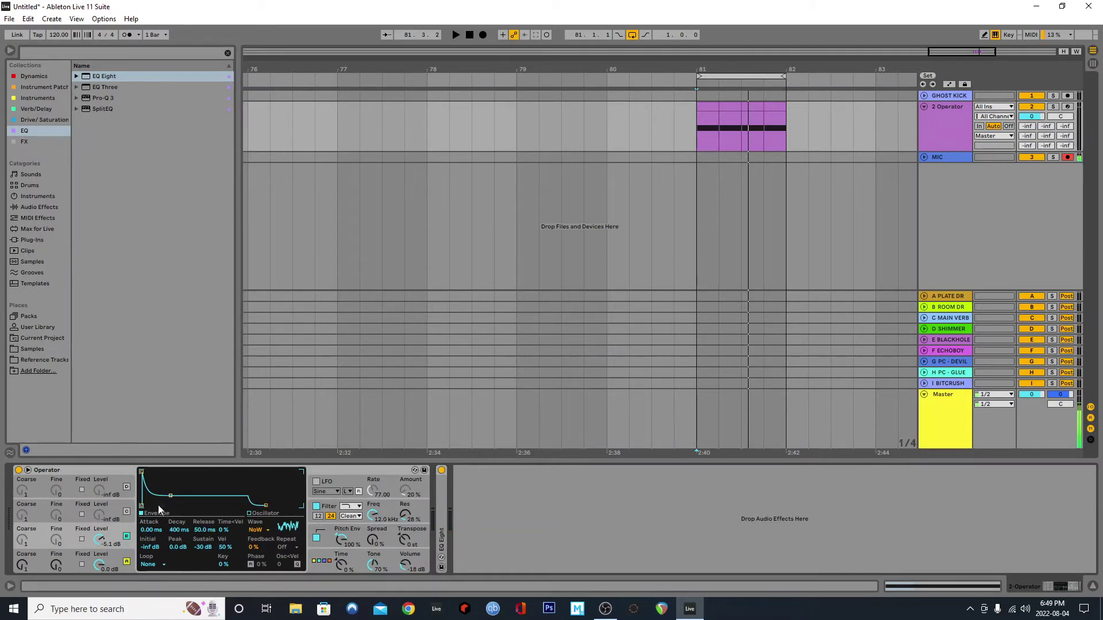
drag(172, 498, 168, 508)
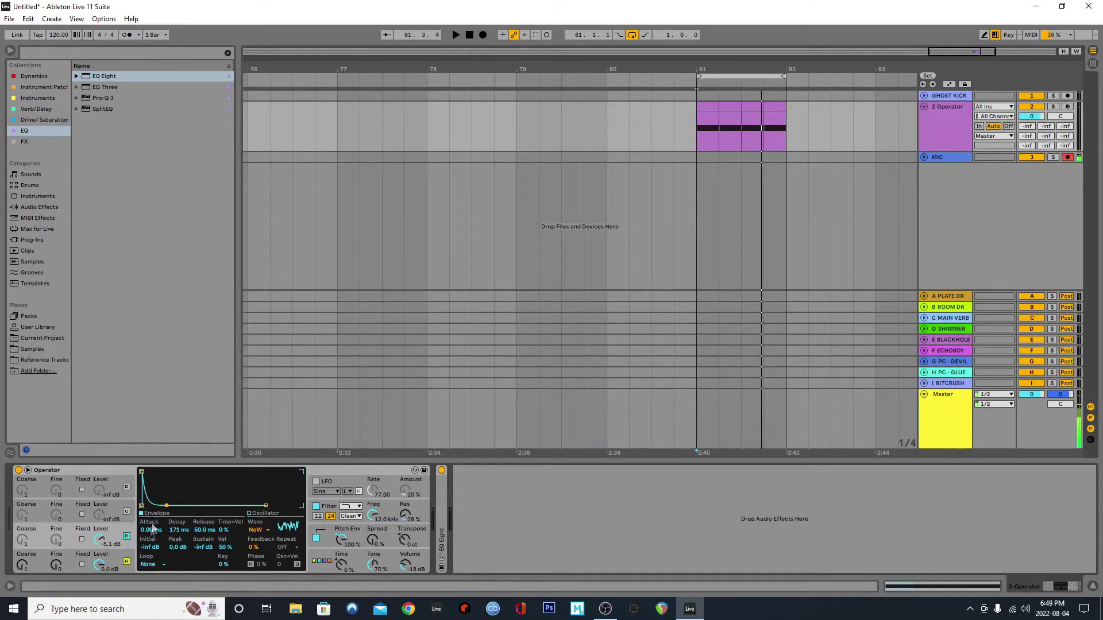
Adjust the noise burst during playback, setting oscillator B's level to -3.3 dB and its envelope decay to 36.0 ms
drag(99, 538, 100, 518)
key(space)
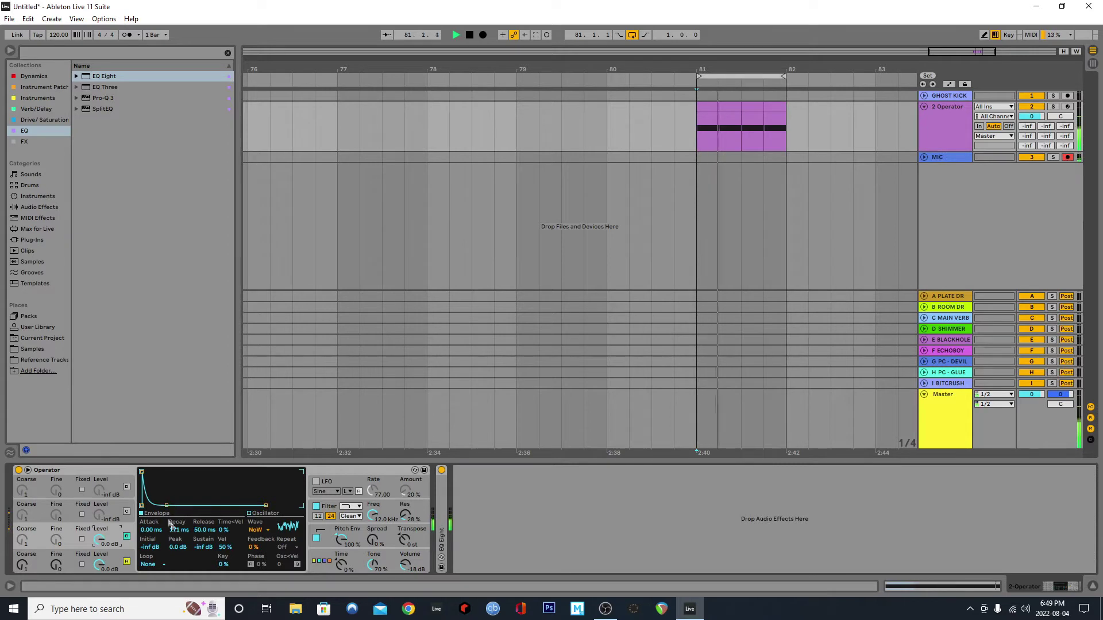
drag(179, 530, 178, 534)
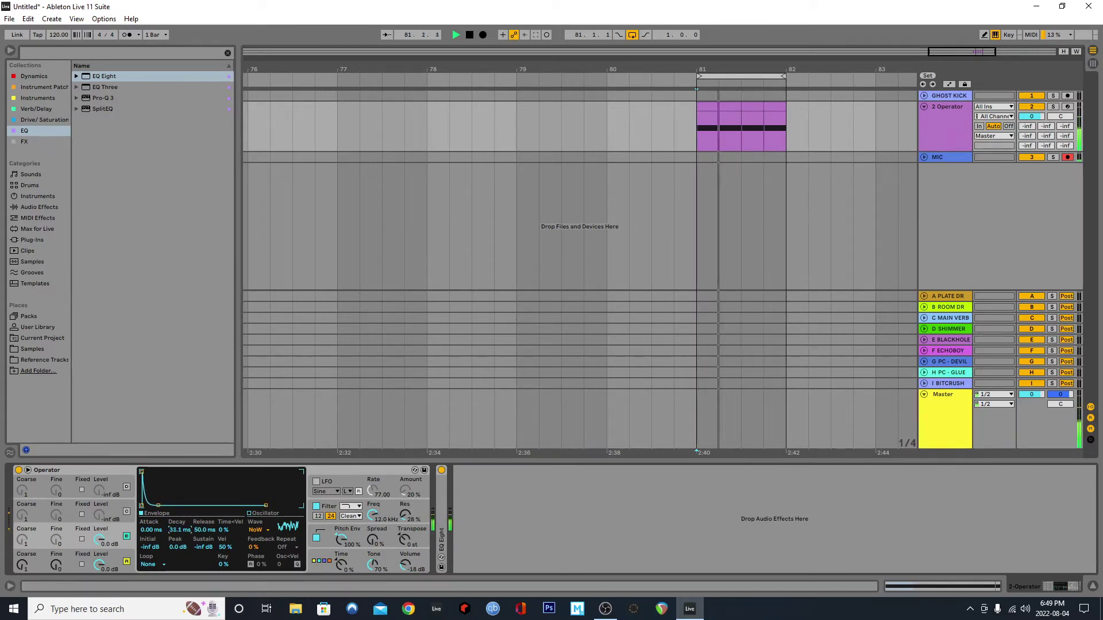
drag(99, 539, 100, 547)
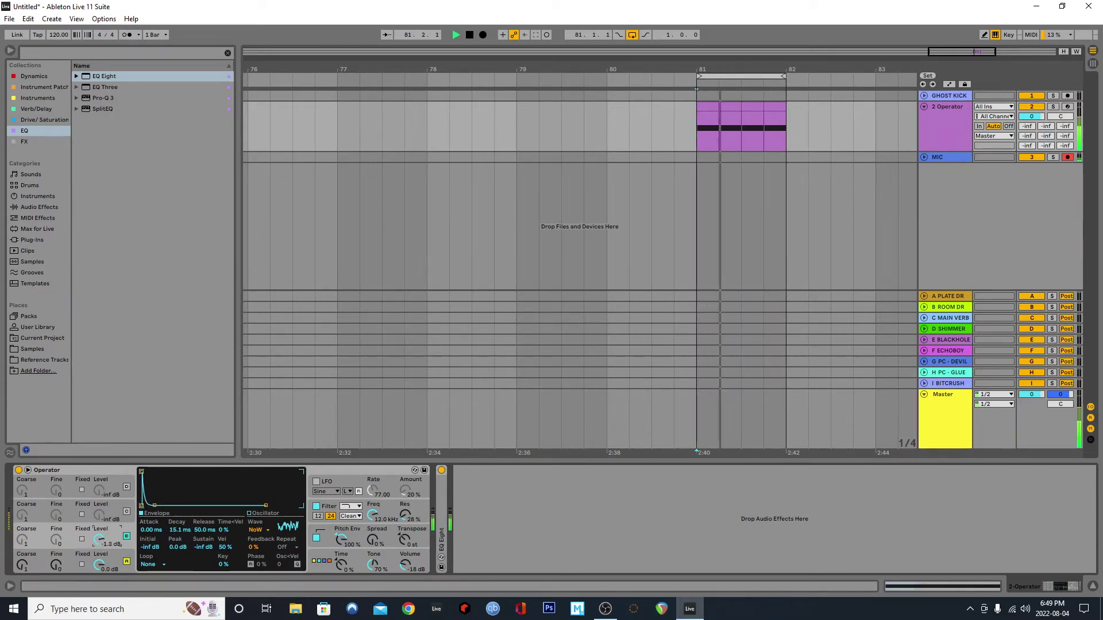
mouse_move(179, 530)
mouse_down()
mouse_move(178, 512)
mouse_move(179, 526)
mouse_up()
key(space)
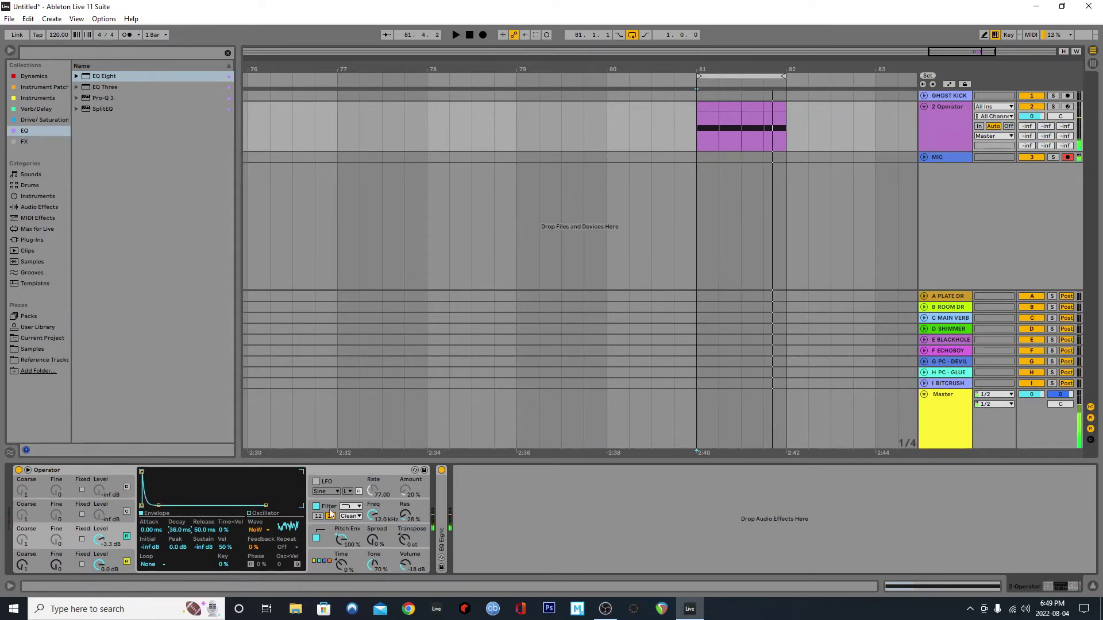
Set Operator's filter frequency to 16.9 kHz and its resonance to 19 %, auditioning the changes on the loop
click(350, 507)
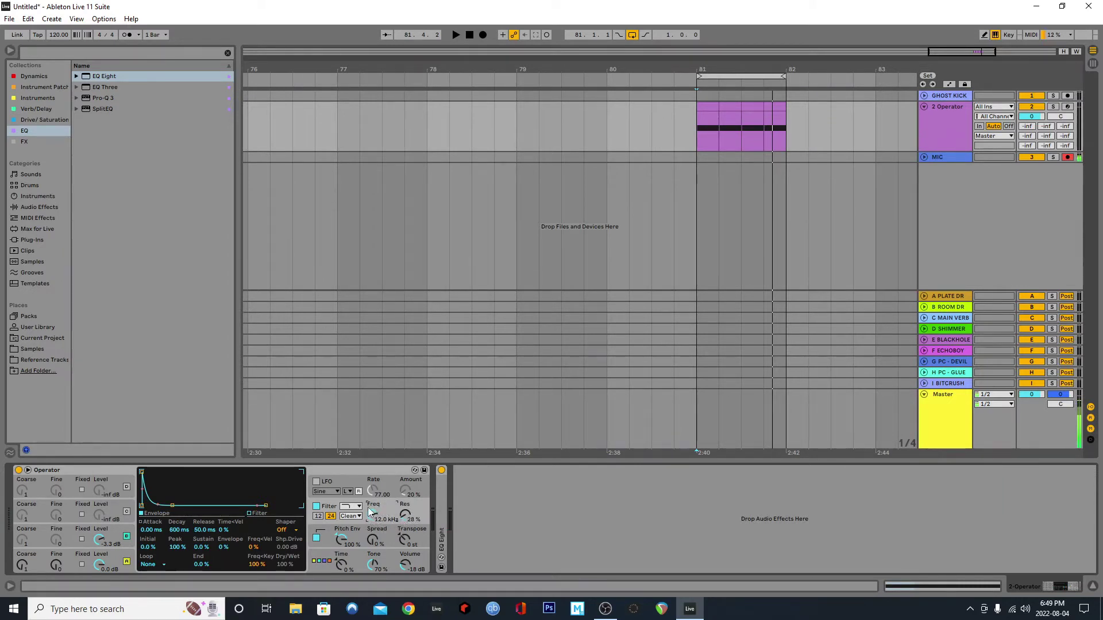
key(space)
drag(383, 520, 400, 519)
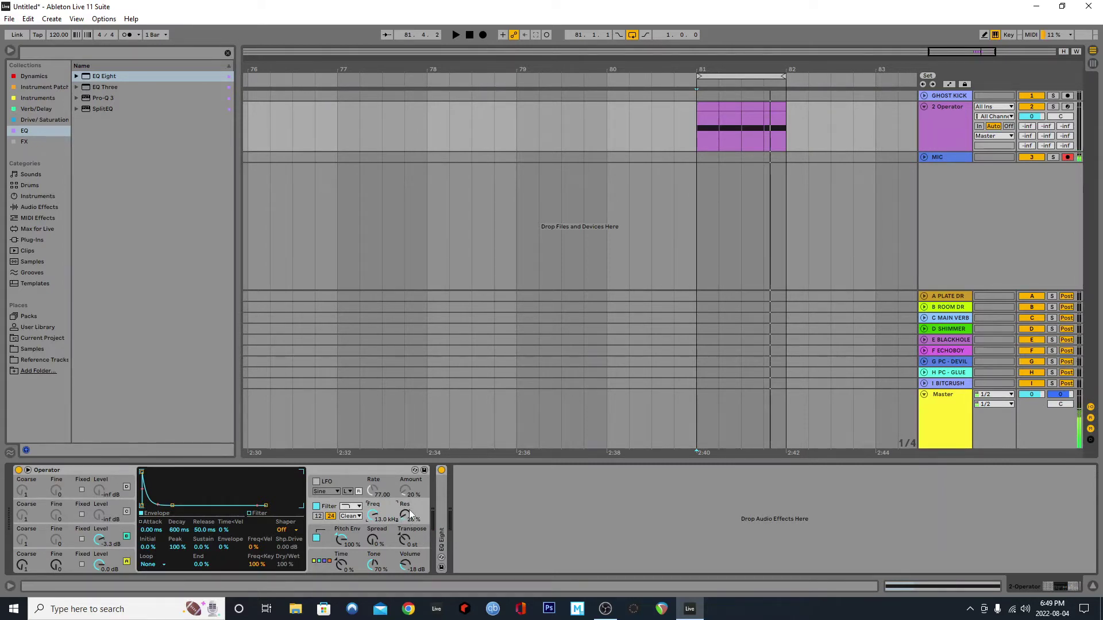
drag(410, 517, 410, 497)
key(space)
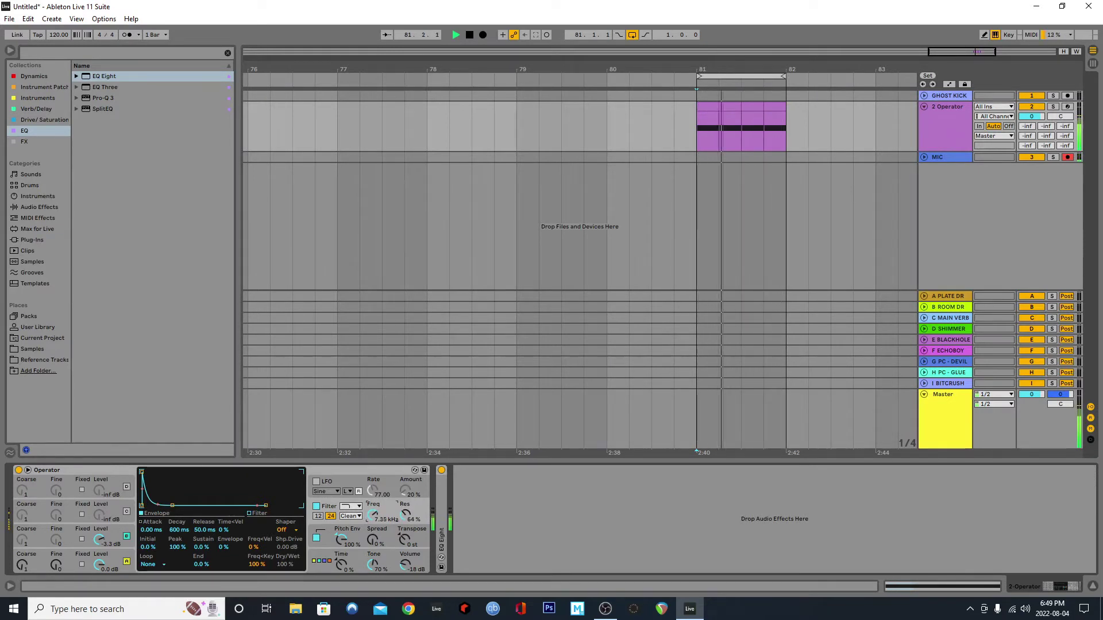
drag(374, 515, 373, 511)
click(409, 519)
key(space)
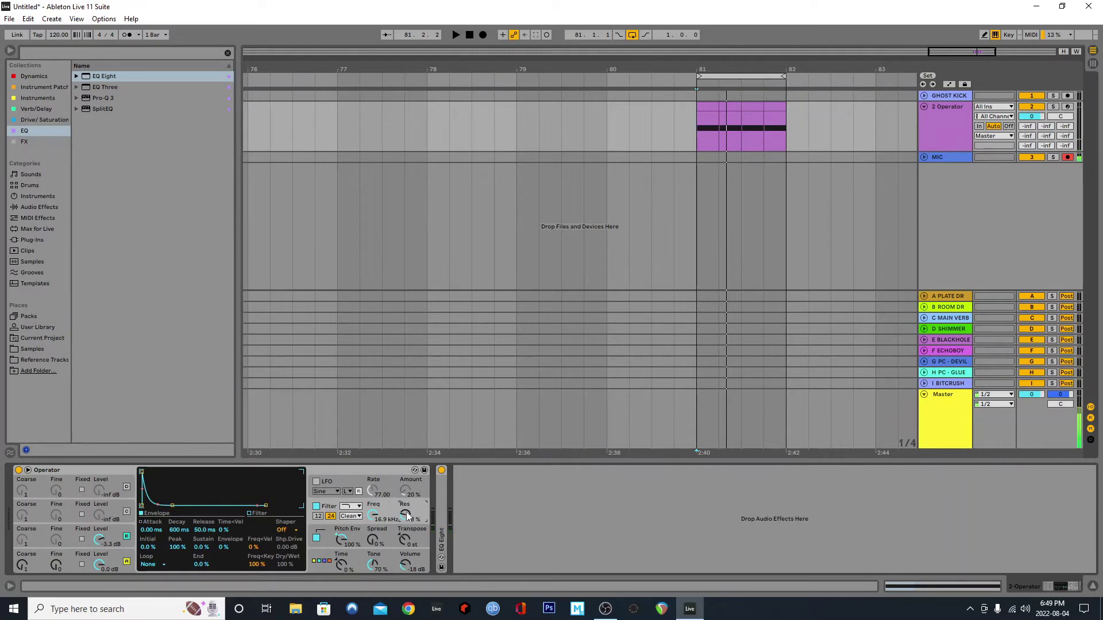
drag(407, 516, 407, 515)
key(space)
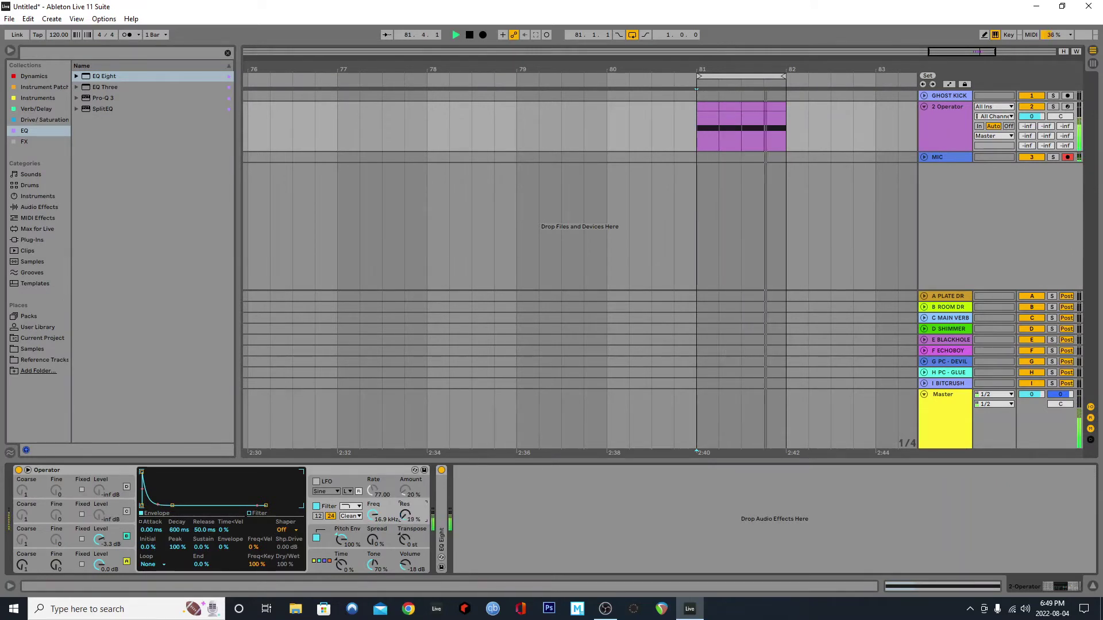
key(space)
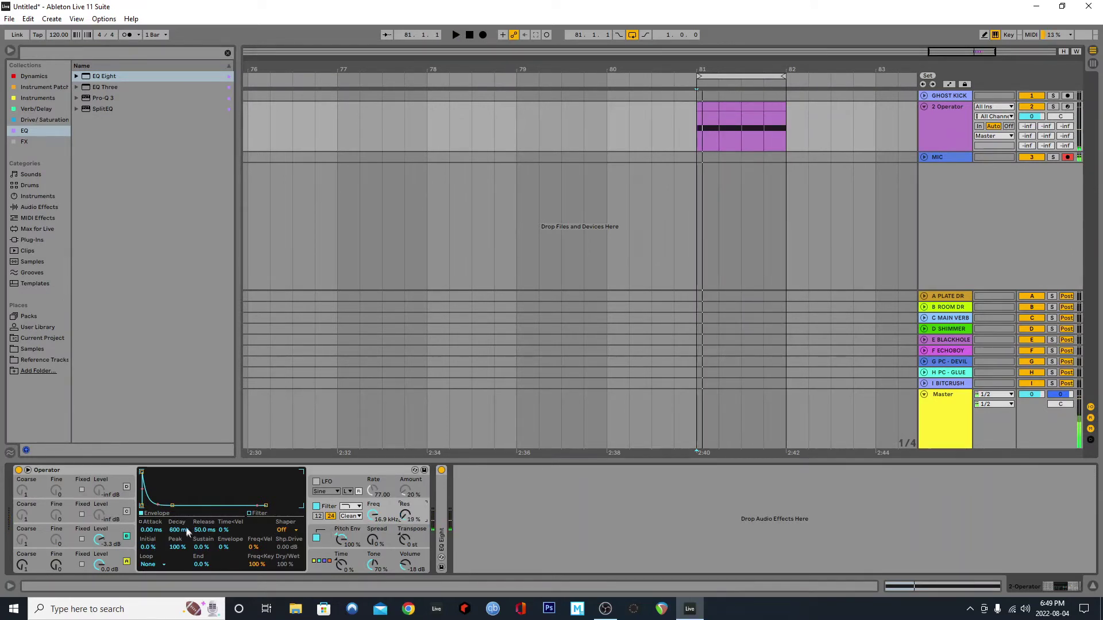
Raise oscillator B's level to -0.3 dB and set its envelope decay to 41.3 ms, auditioning the noise on the loop
key(space)
drag(111, 538, 111, 539)
key(space)
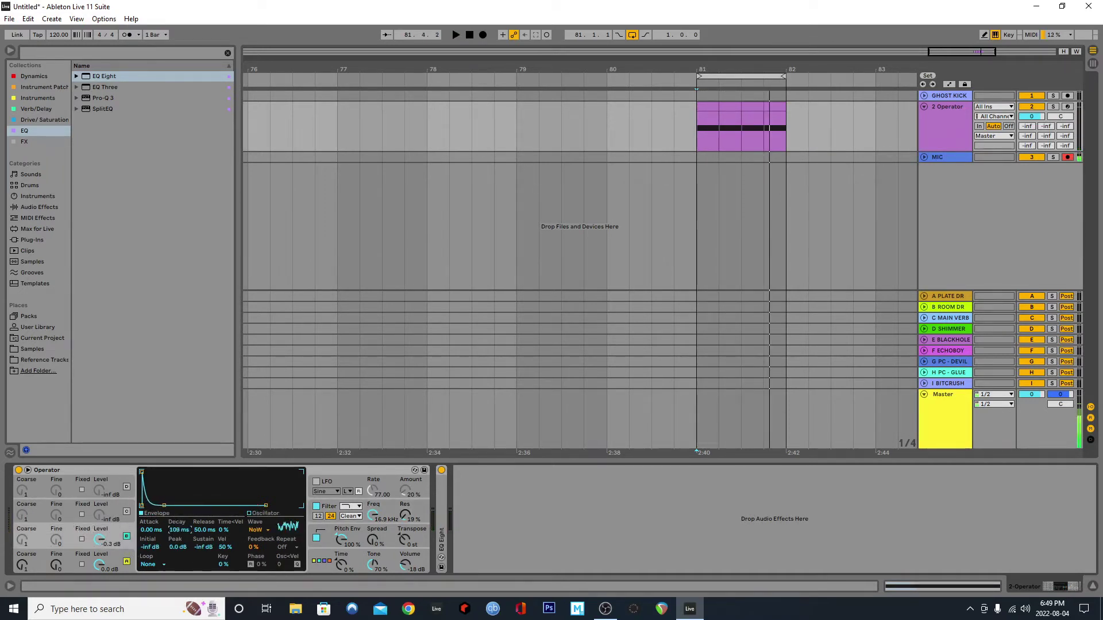
key(space)
drag(182, 529, 182, 562)
key(space)
Adjust the pitch envelope during playback, setting its decay to 52.6 ms and its peak to +28 st
click(340, 540)
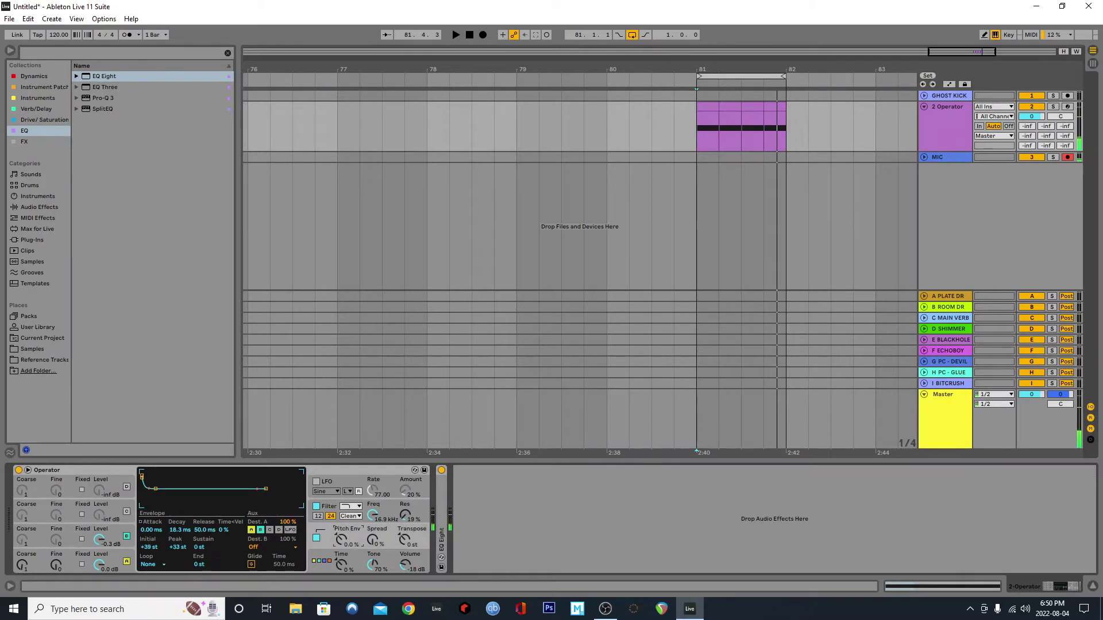
key(space)
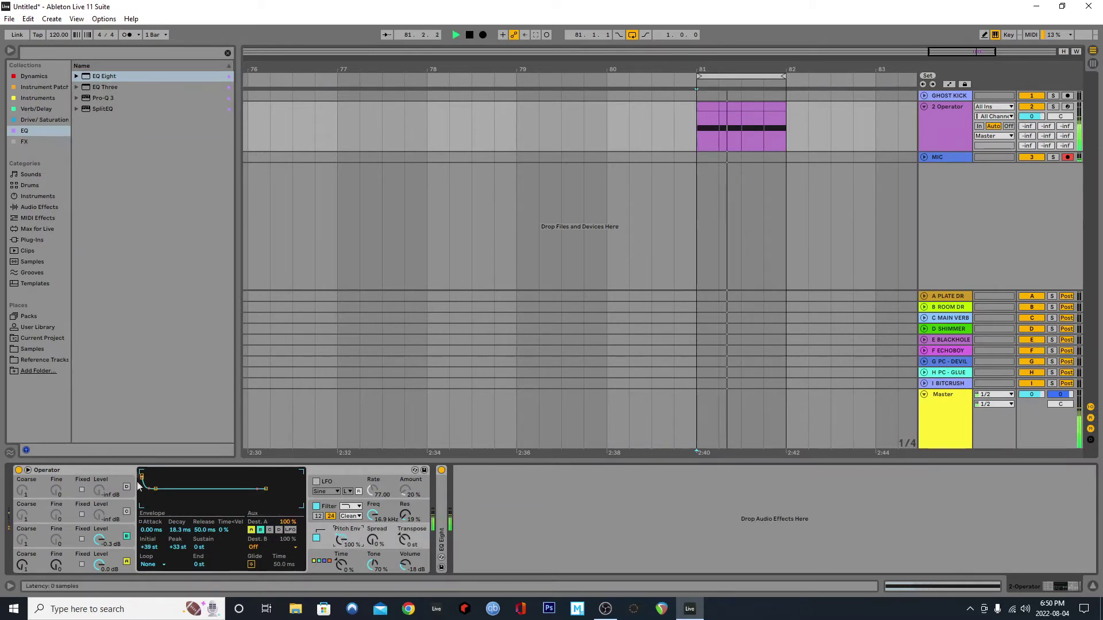
drag(181, 531, 180, 511)
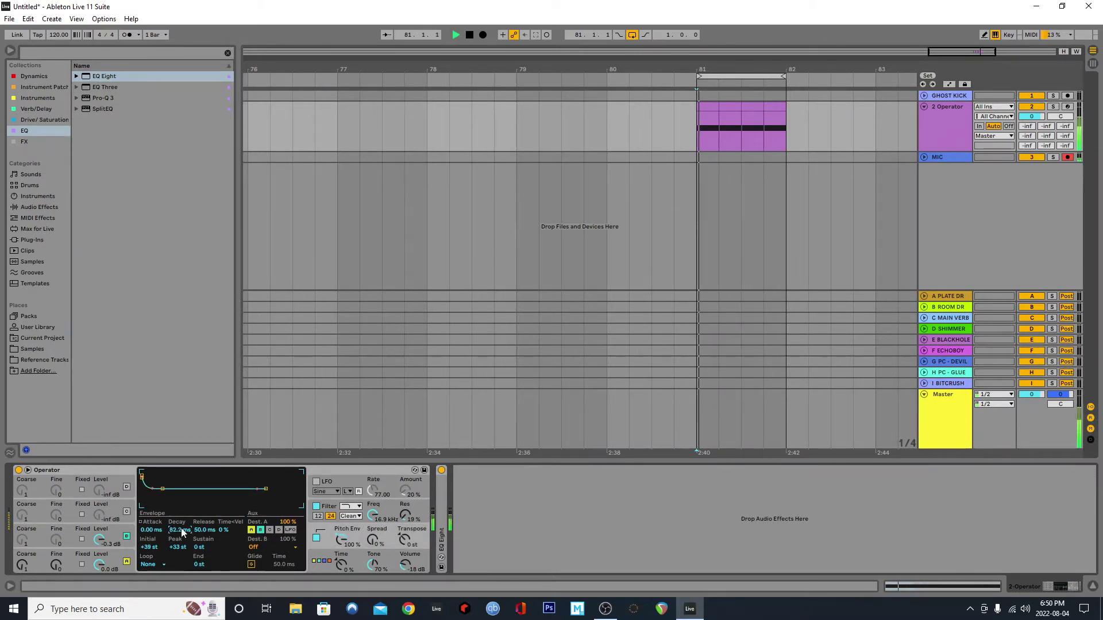
key(space)
click(67, 530)
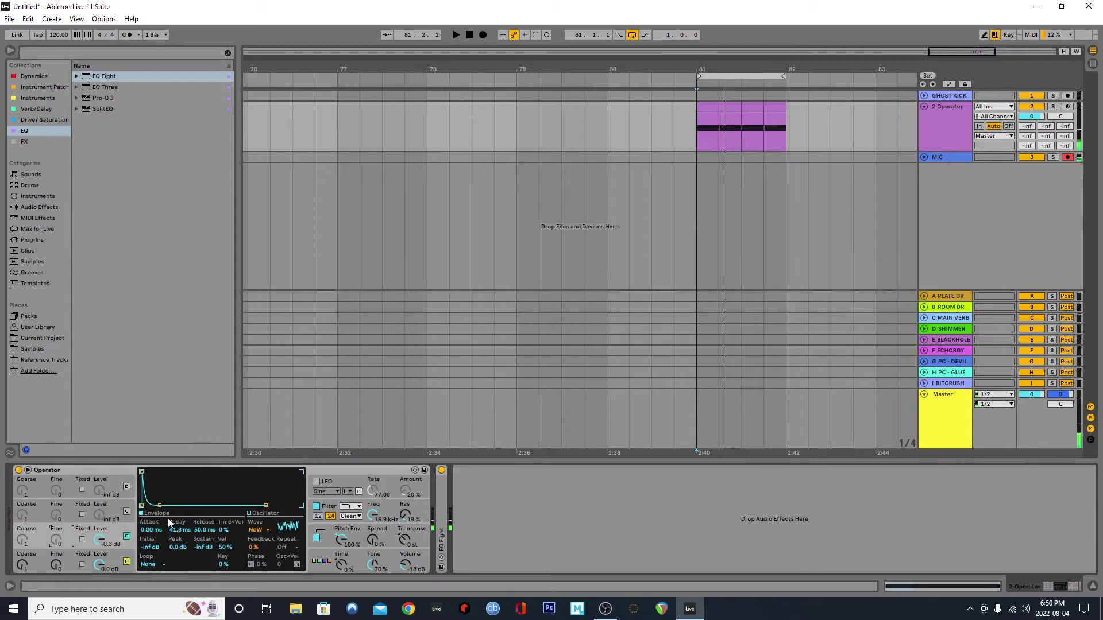
key(space)
click(316, 534)
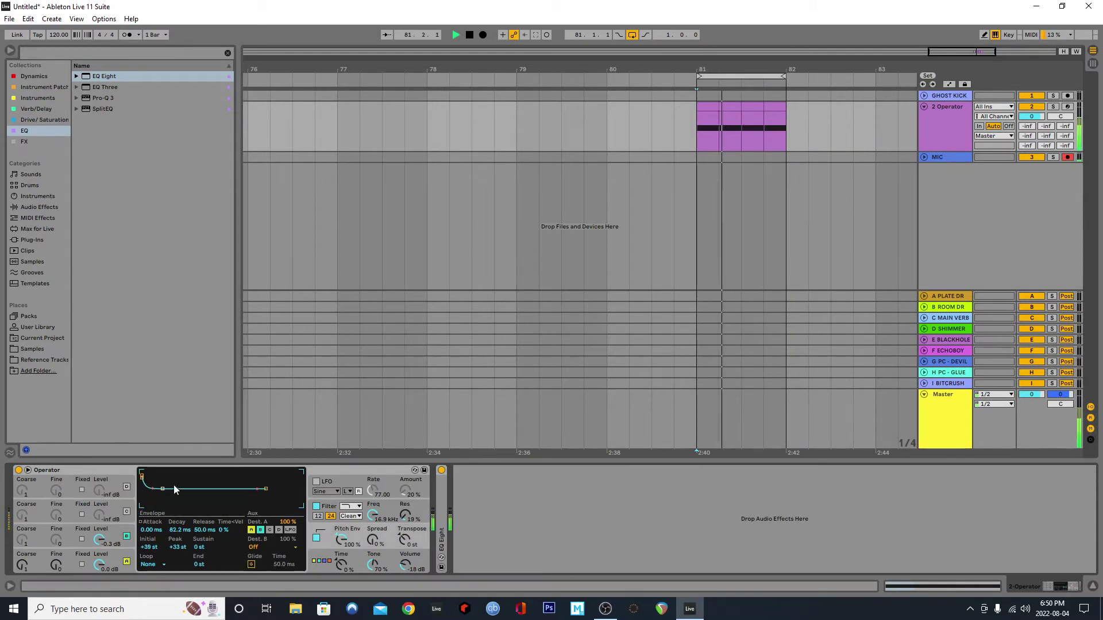
drag(174, 488, 169, 488)
mouse_move(181, 531)
mouse_down()
mouse_move(180, 516)
mouse_move(178, 557)
mouse_move(179, 535)
mouse_up()
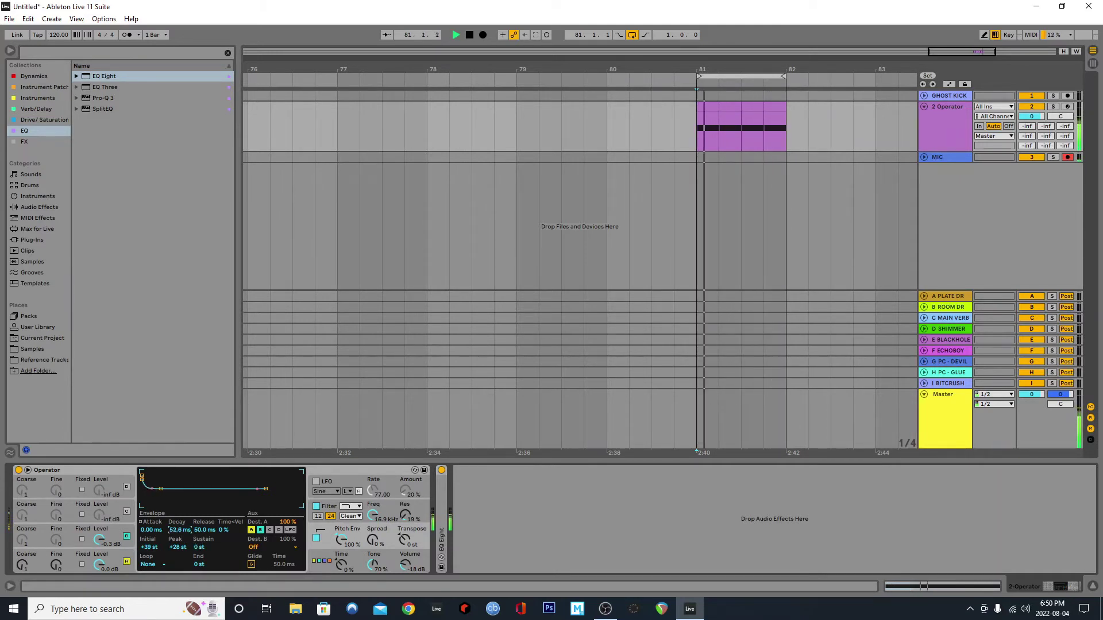
Lengthen oscillator B's envelope decay to 54.4 ms and audition it together with the pitch envelope
click(74, 535)
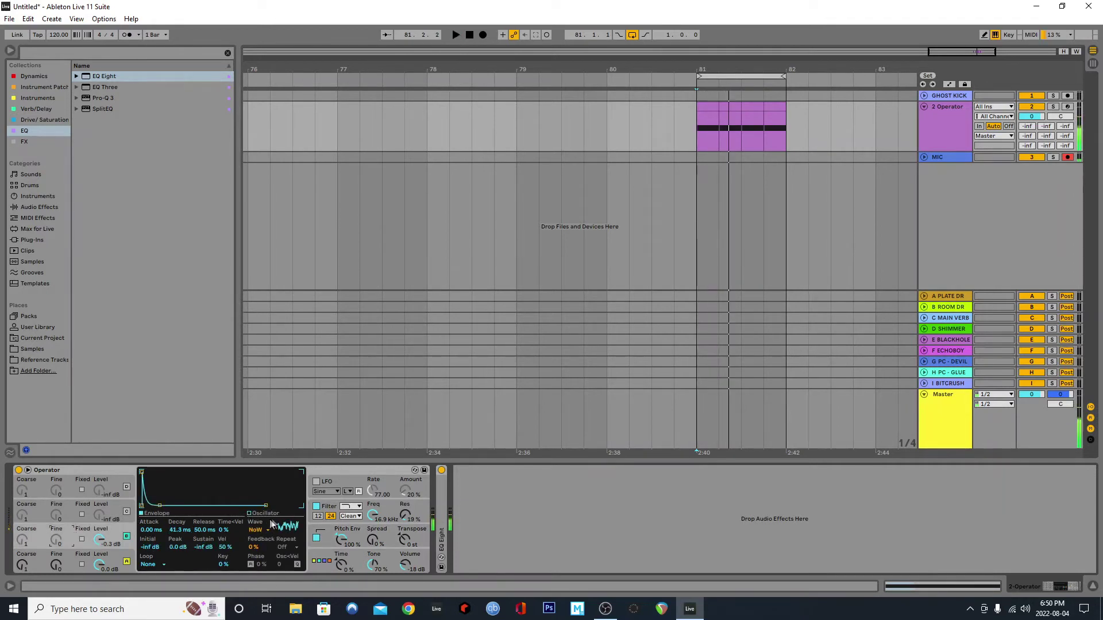
key(space)
drag(177, 530, 178, 527)
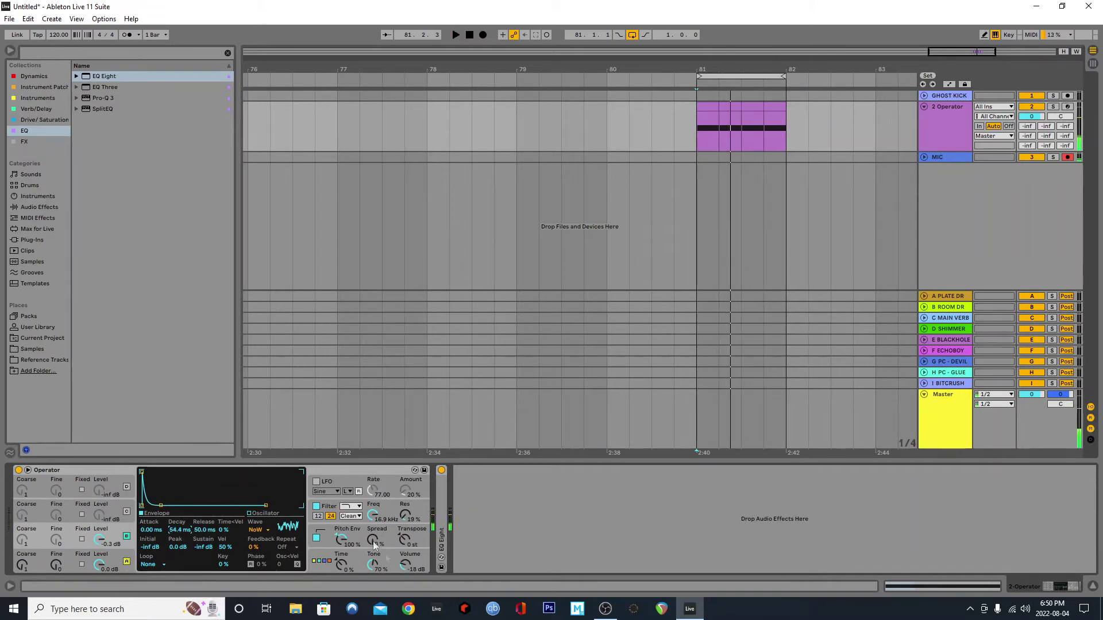
mouse_move(343, 543)
mouse_down()
mouse_move(343, 565)
mouse_move(340, 534)
mouse_up()
key(space)
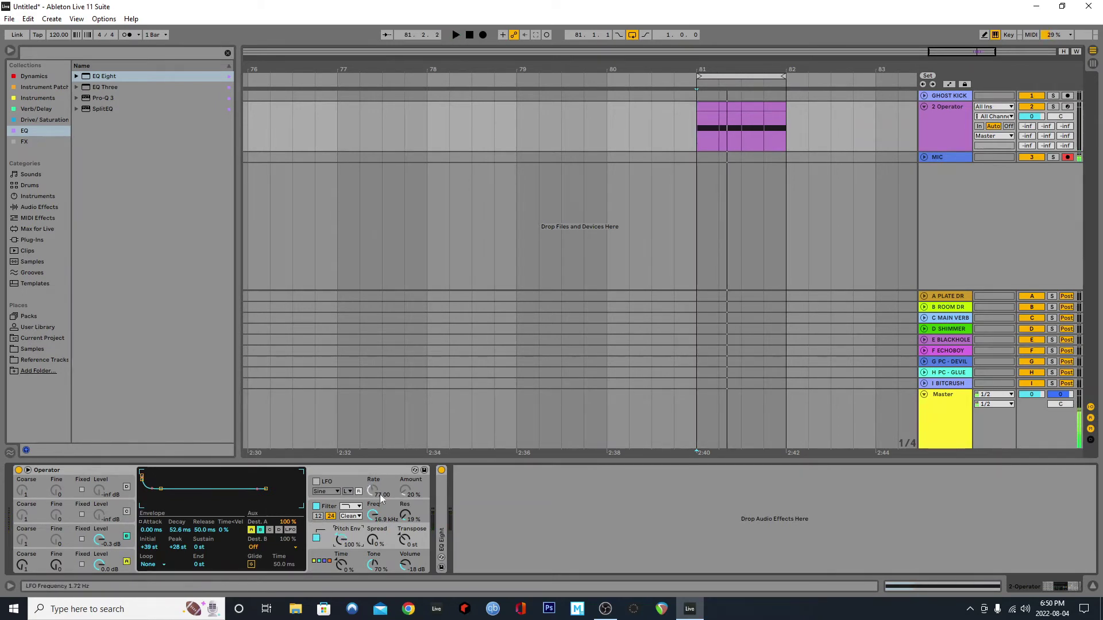
Try the OSR circuit for Operator's filter with the filter drive at 9.11 dB
click(370, 515)
click(357, 517)
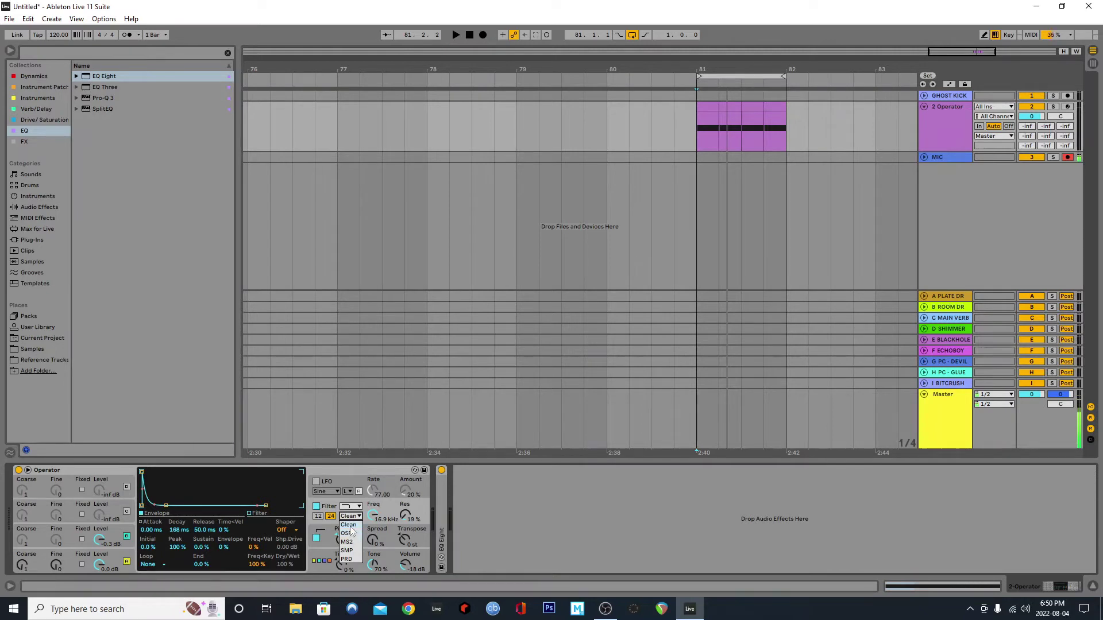
click(349, 534)
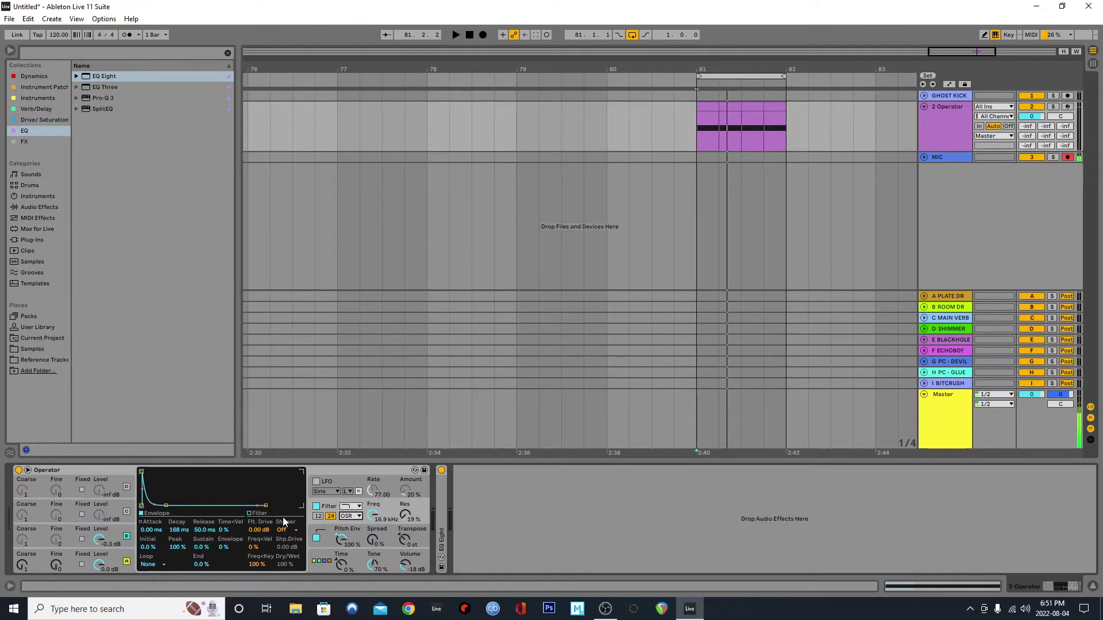
drag(269, 528, 268, 503)
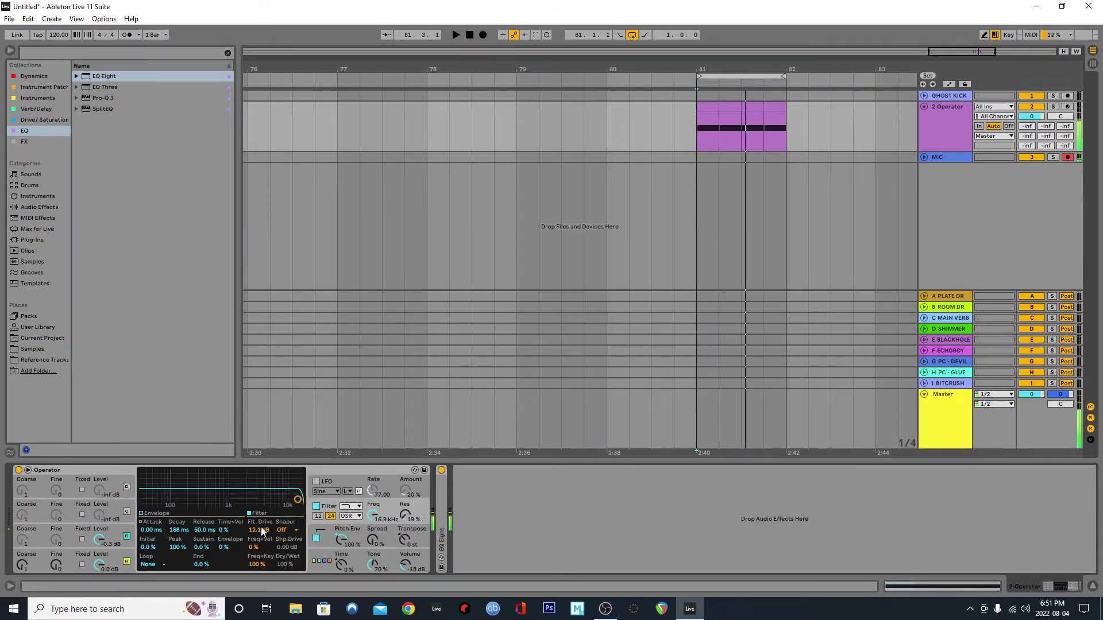
drag(264, 530, 270, 535)
Try the filter's Soft and Hard shapers, auditioning each on the looped kick
click(285, 529)
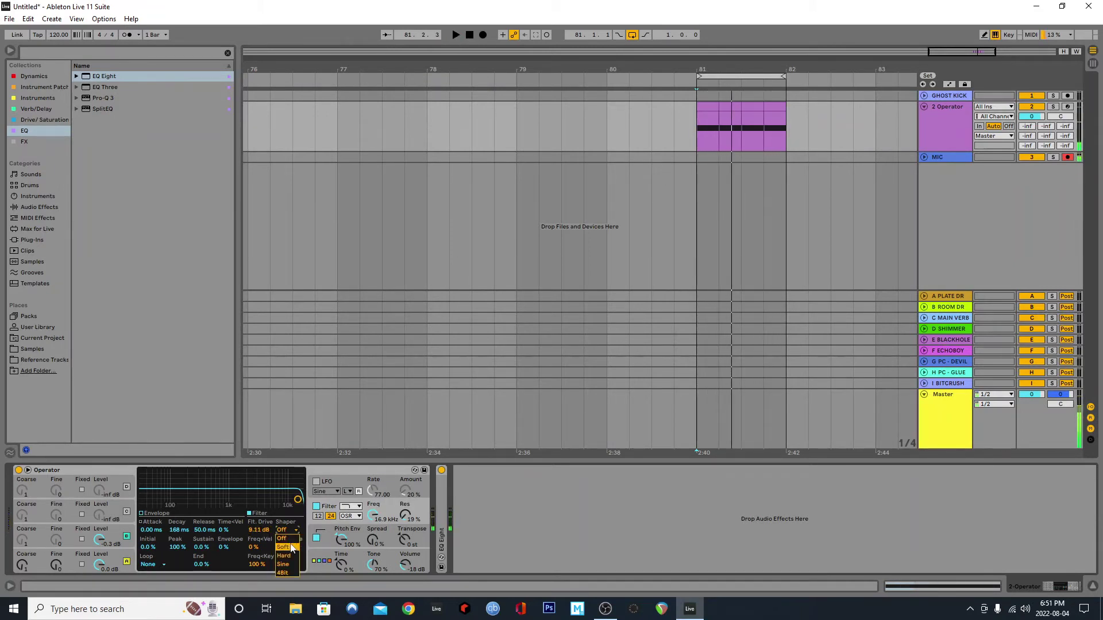
click(291, 547)
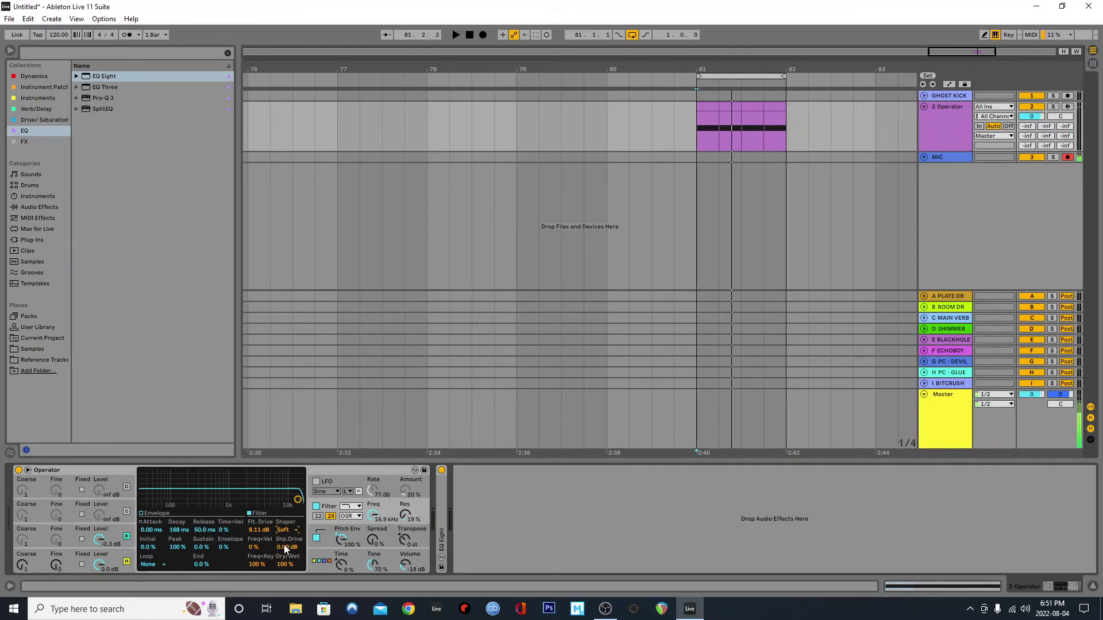
click(293, 531)
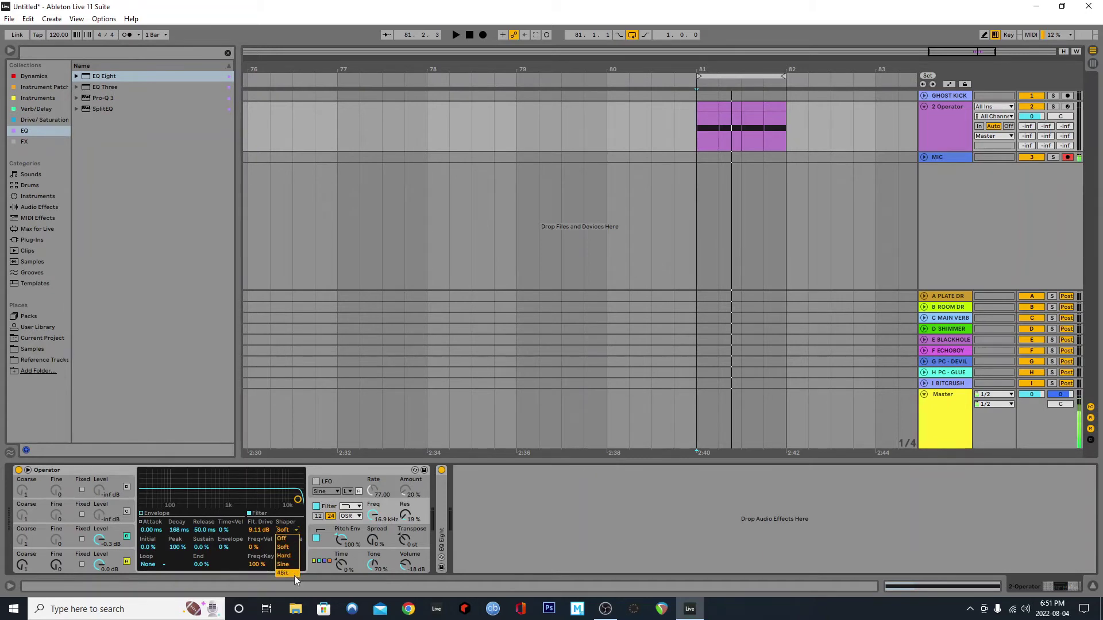
click(291, 529)
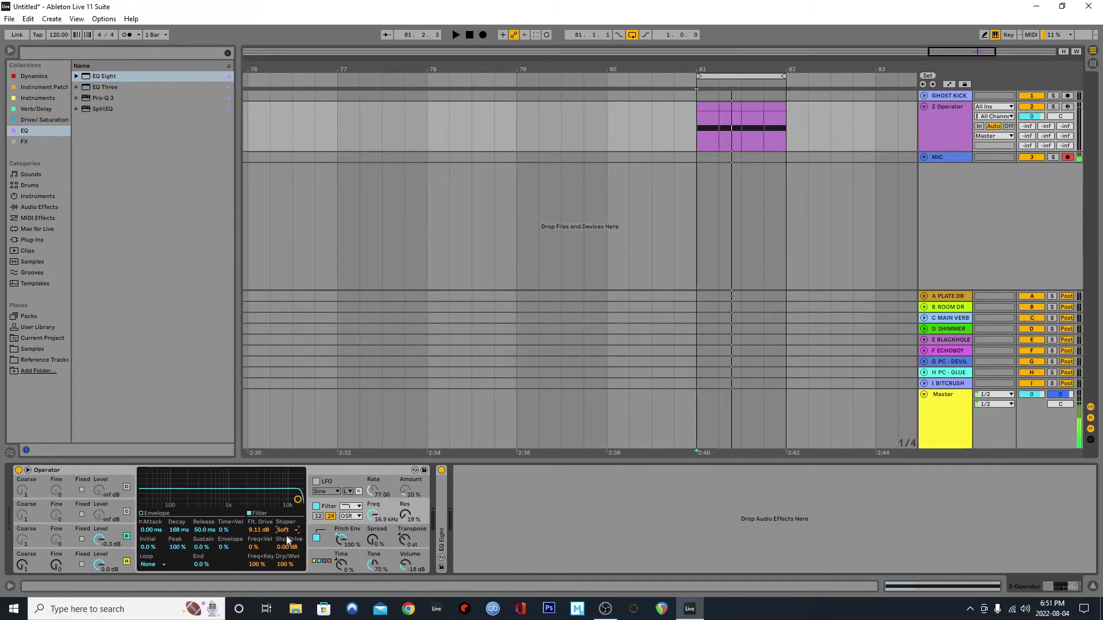
key(space)
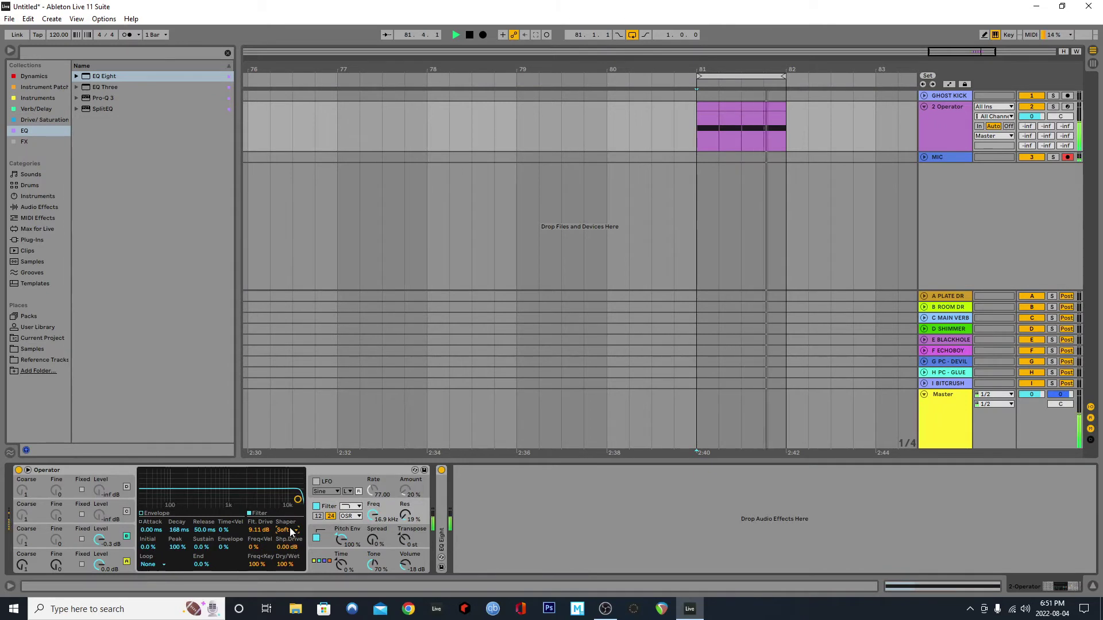
click(290, 531)
click(291, 555)
key(space)
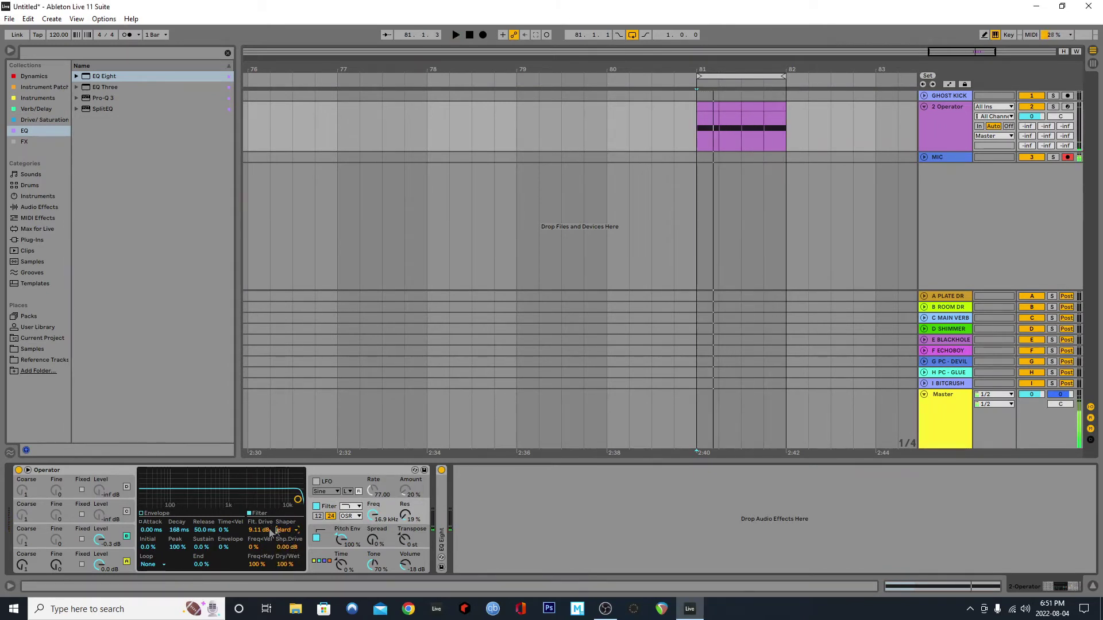
Try the Soft shaper with the filter drive at 3.75 dB and the shaper drive at 3.58 dB
click(286, 531)
click(291, 546)
key(space)
drag(260, 530, 293, 566)
key(space)
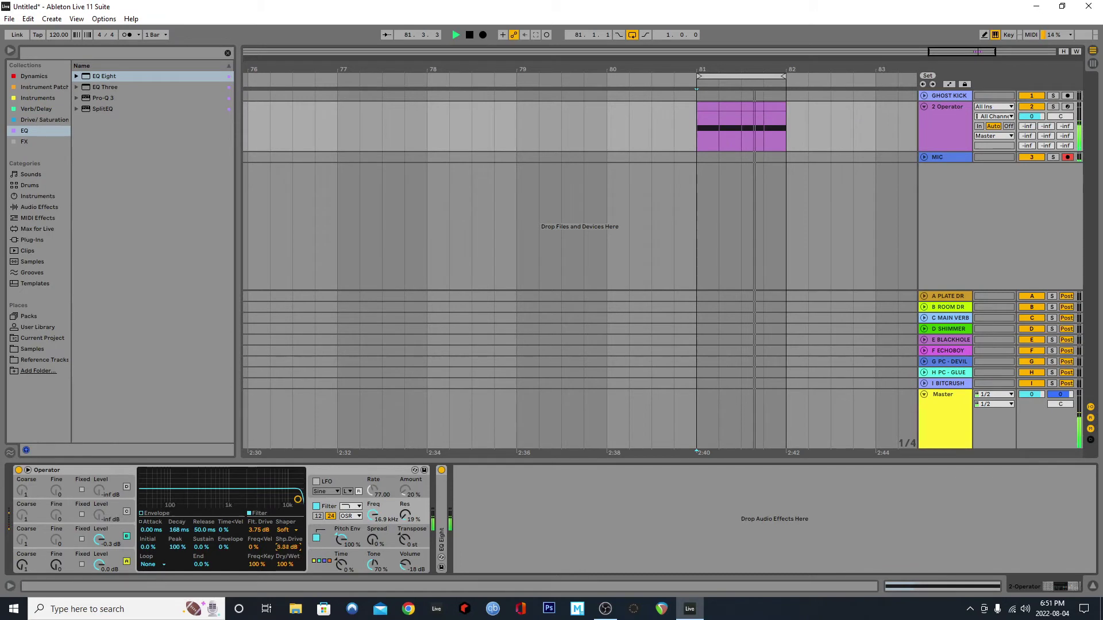
Audition the Hard and Sine shapers, lowering the filter drive to 1.50 dB for the Sine shaper
click(283, 531)
click(290, 557)
click(288, 531)
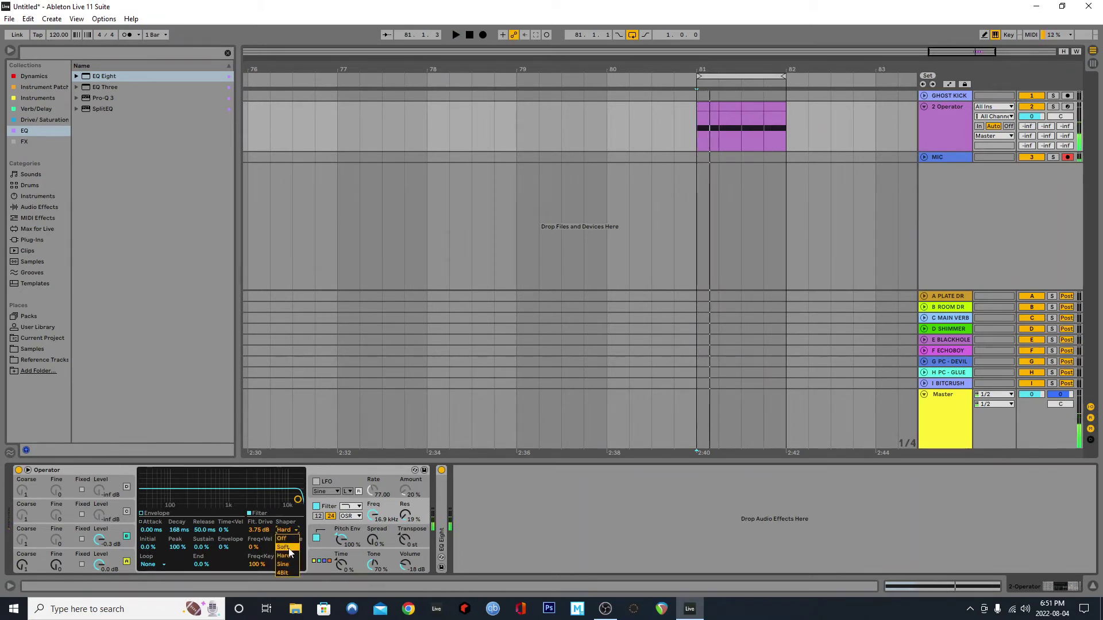
click(290, 564)
drag(259, 530, 259, 550)
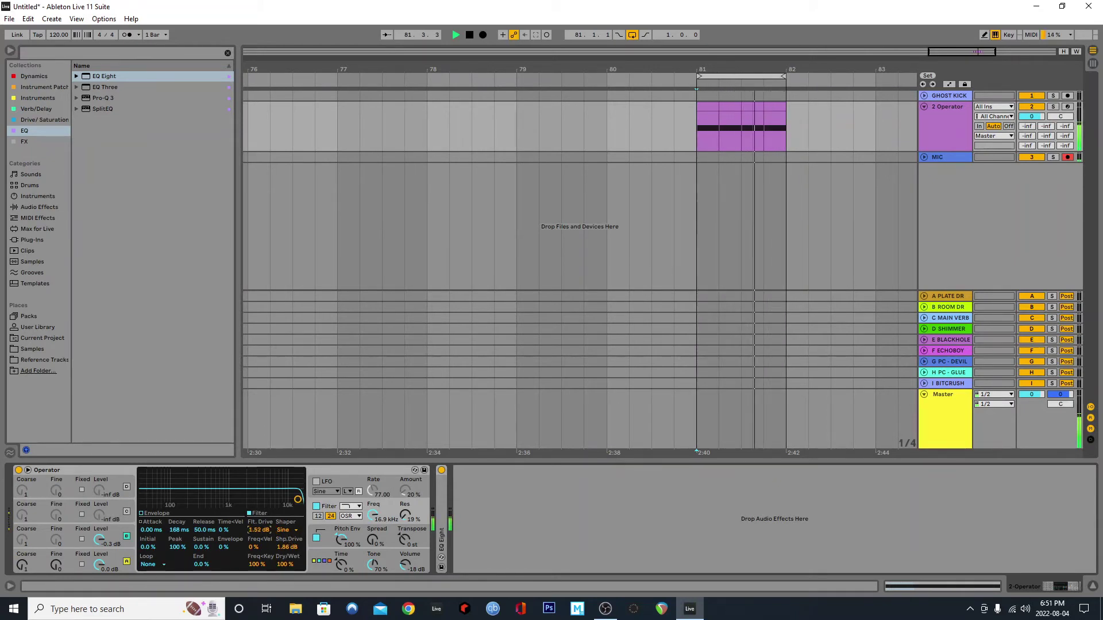
key(space)
Return the shaper to Soft and set the shaper drive to 2.14 dB while the loop plays
click(289, 531)
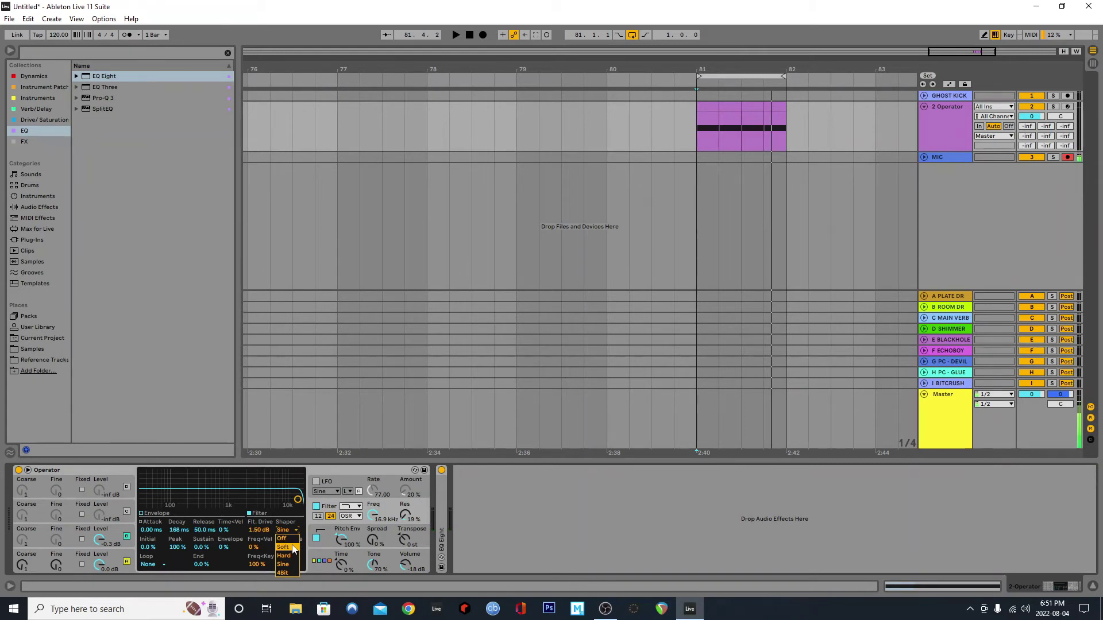
click(283, 547)
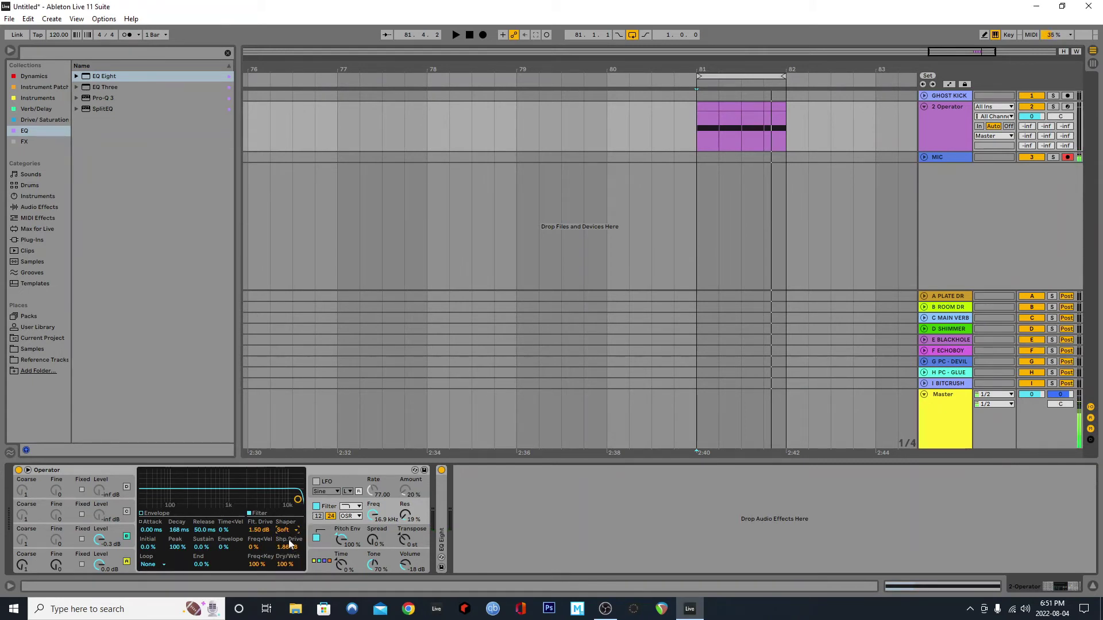
drag(292, 552, 292, 551)
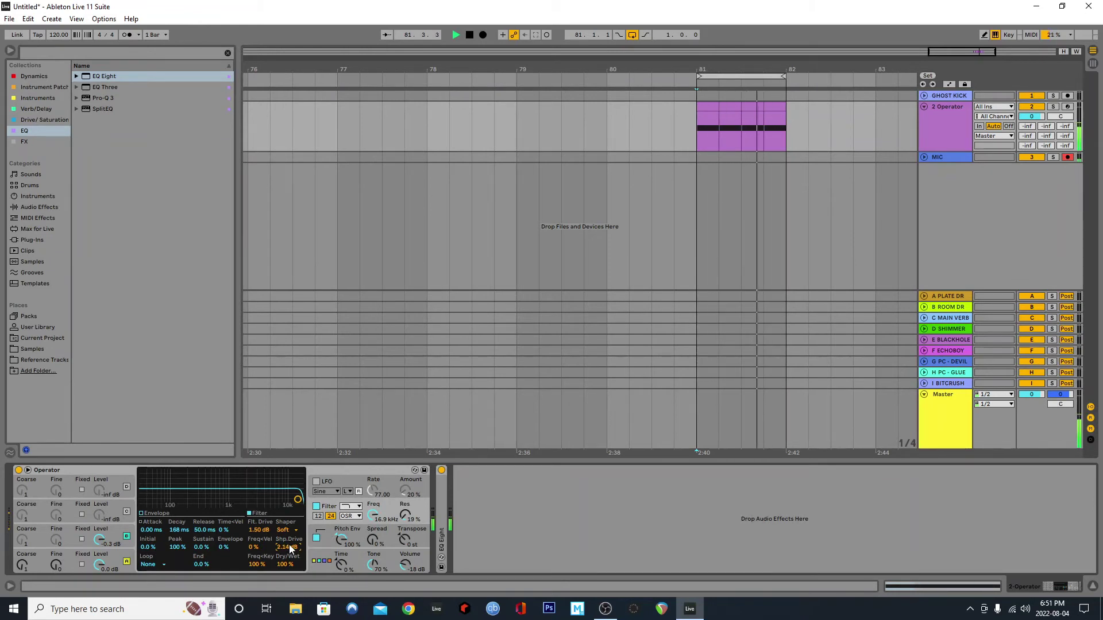
key(space)
Switch Operator's filter circuit to MS2 and set the filter drive to 9.04 dB during playback
click(360, 516)
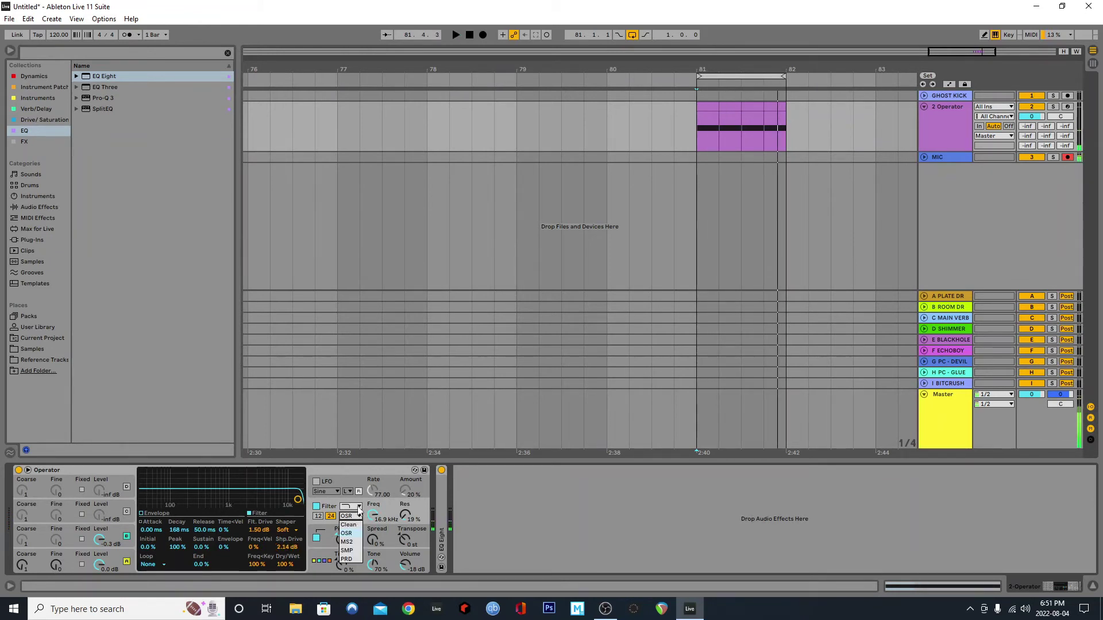
click(357, 543)
key(space)
drag(267, 529, 265, 522)
key(space)
Turn the filter's shaper off and lower the filter frequency to 16.5 kHz while auditioning the loop
click(290, 530)
click(290, 538)
key(space)
mouse_move(374, 515)
mouse_down()
mouse_move(373, 549)
mouse_move(375, 508)
mouse_up()
key(space)
key(space)
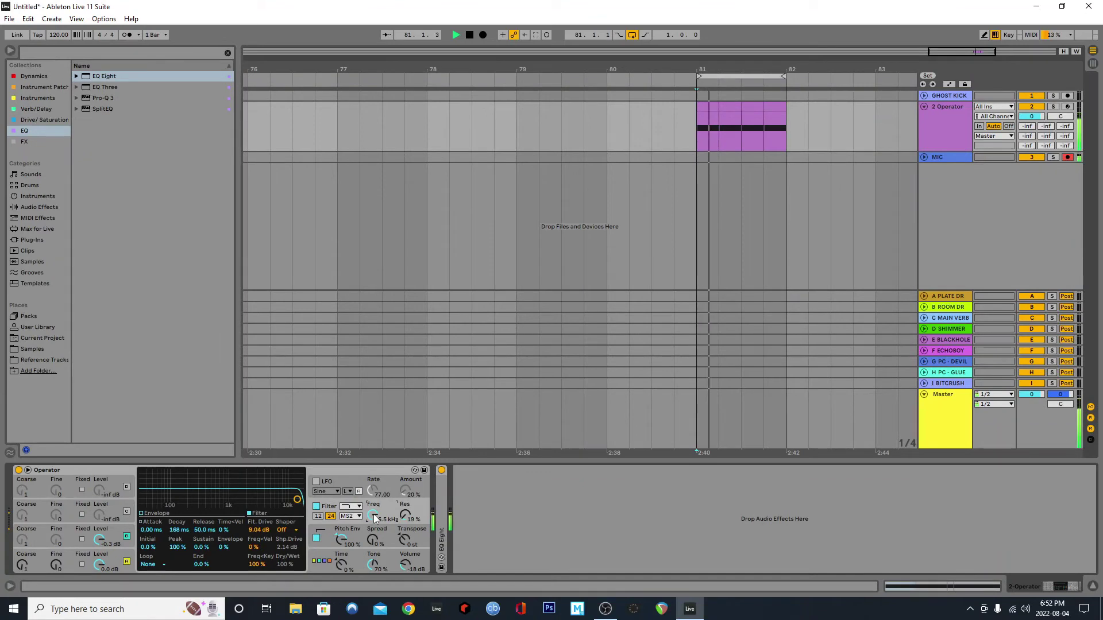
Open EQ Eight's enlarged analyzer display and examine the kick's frequency spectrum during loop playback
double_click(442, 508)
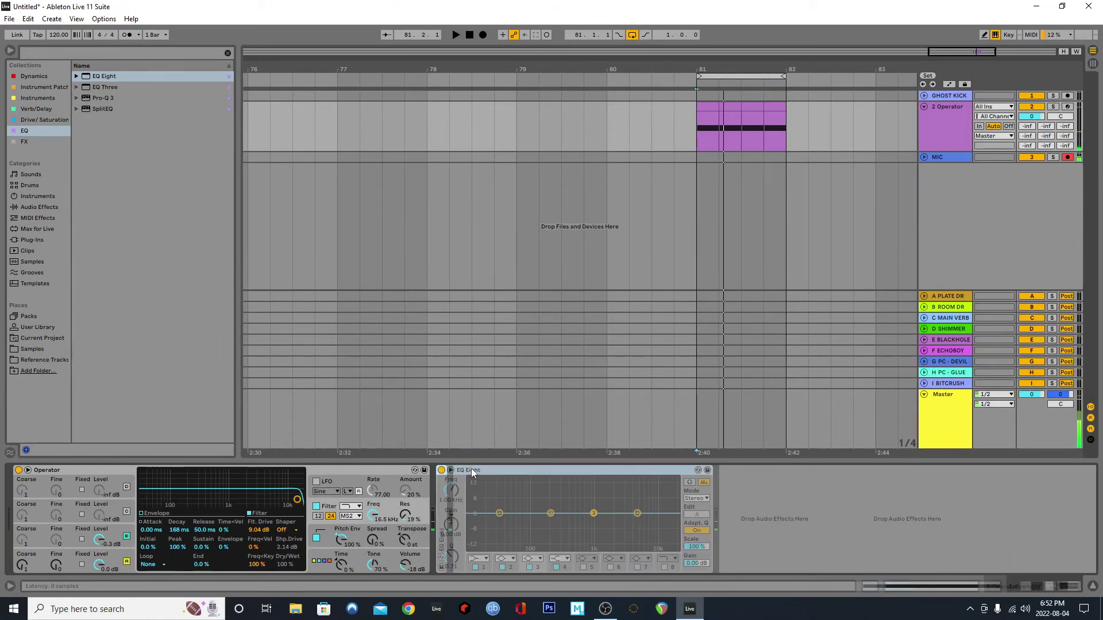
double_click(471, 470)
key(space)
key(space)
double_click(444, 498)
double_click(516, 497)
key(space)
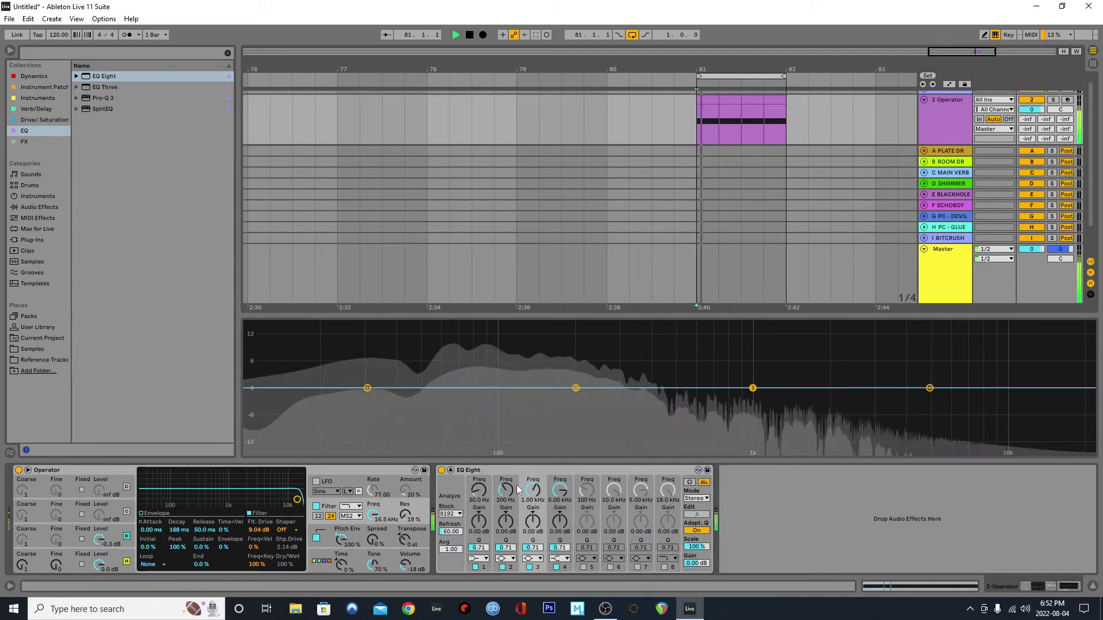
key(space)
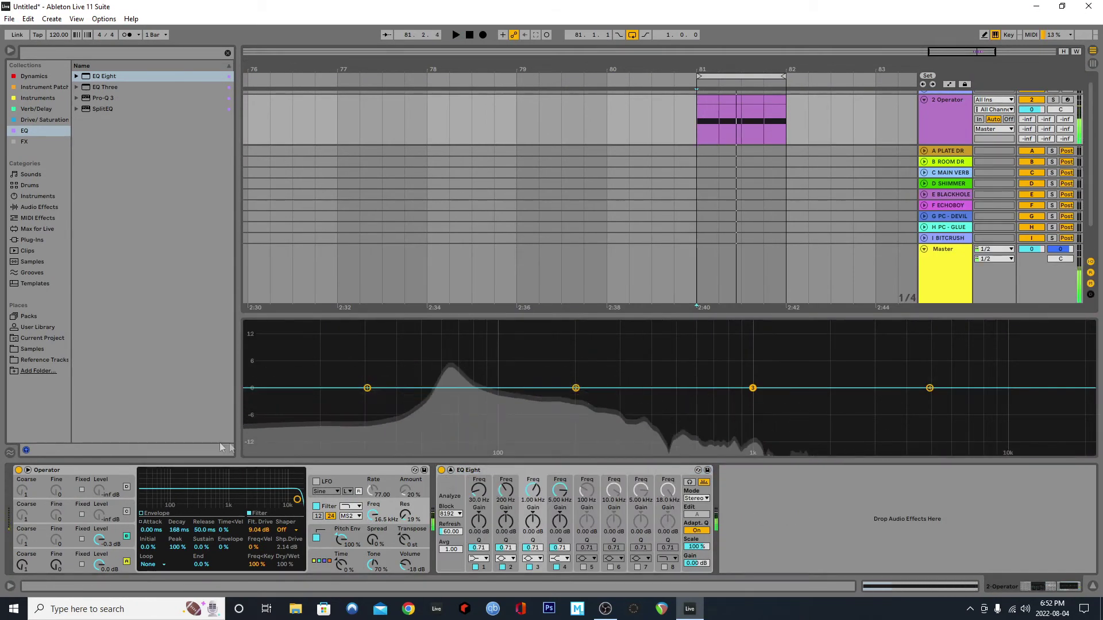
double_click(57, 473)
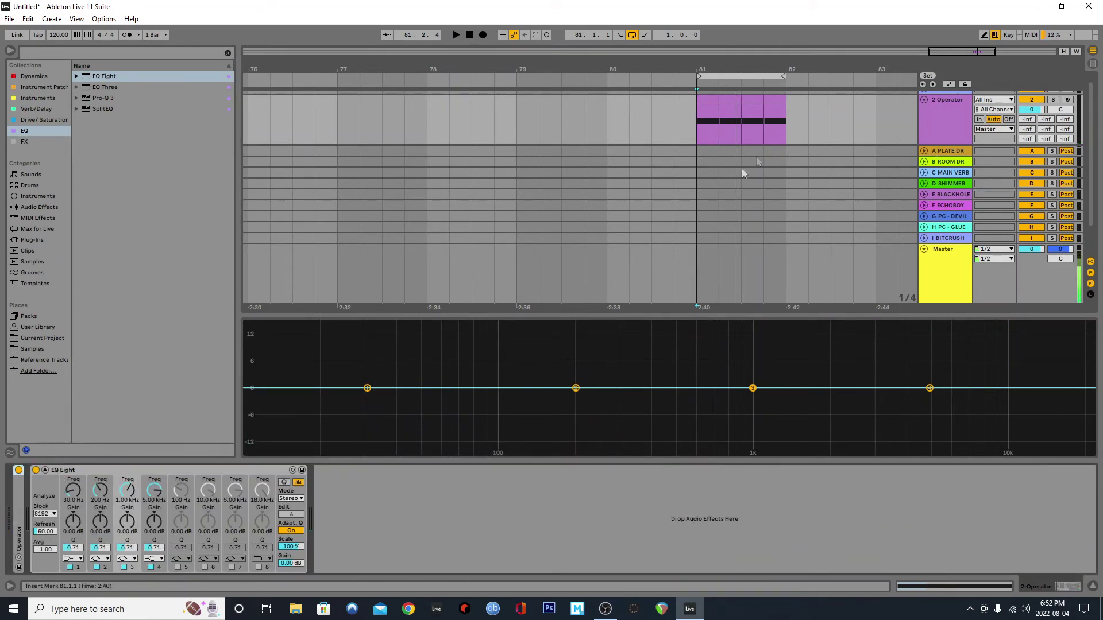
Insert an audio track below the Operator track and set its input to Resampling
right_click(939, 136)
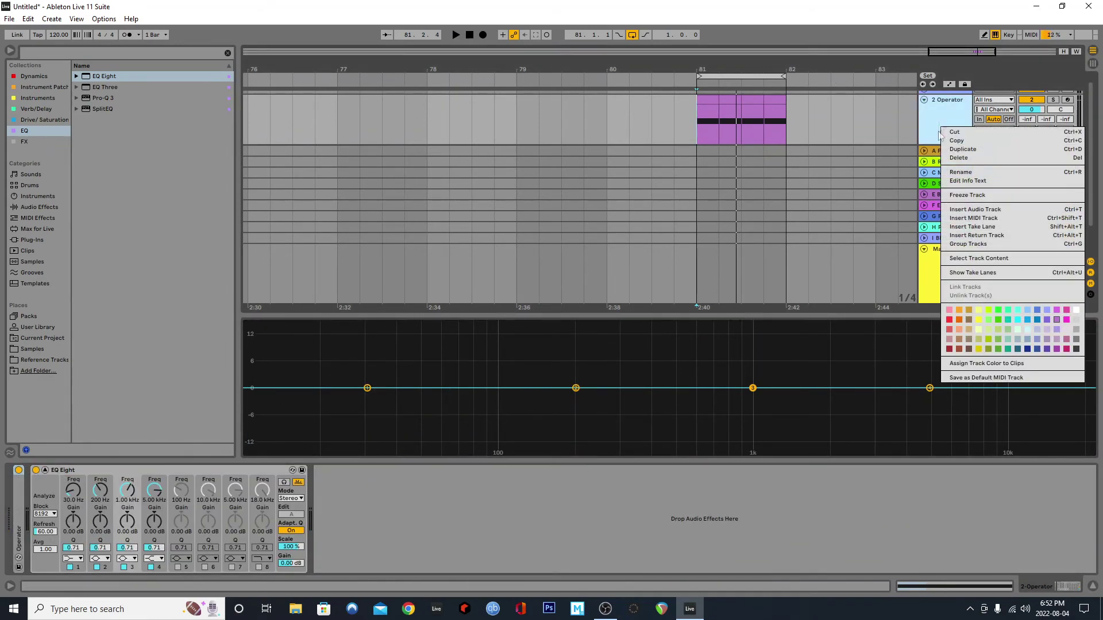
click(969, 210)
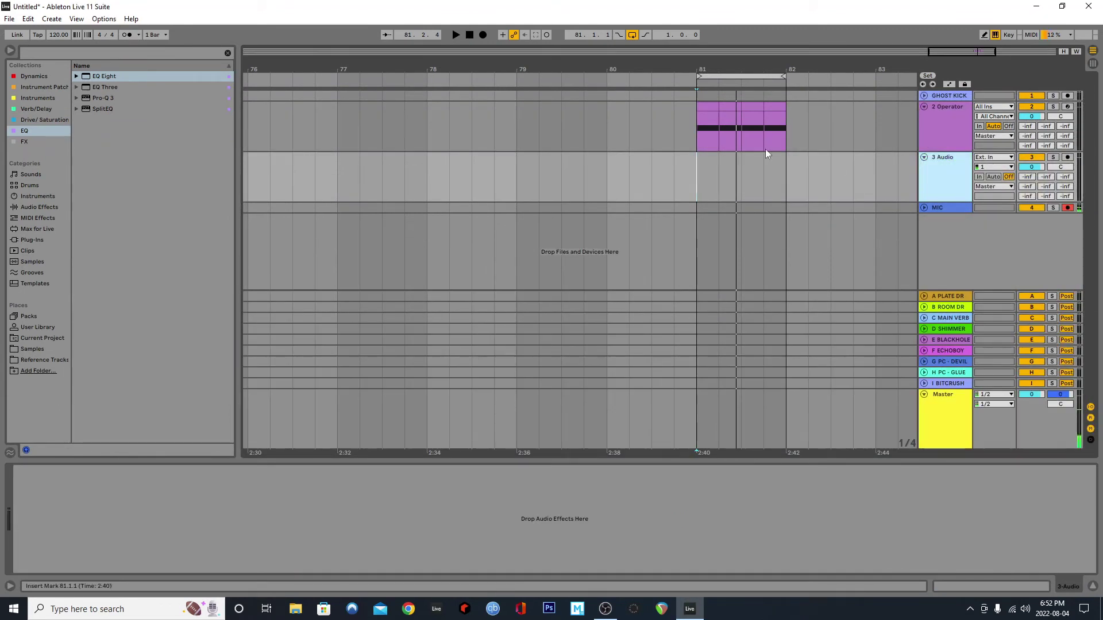
click(700, 167)
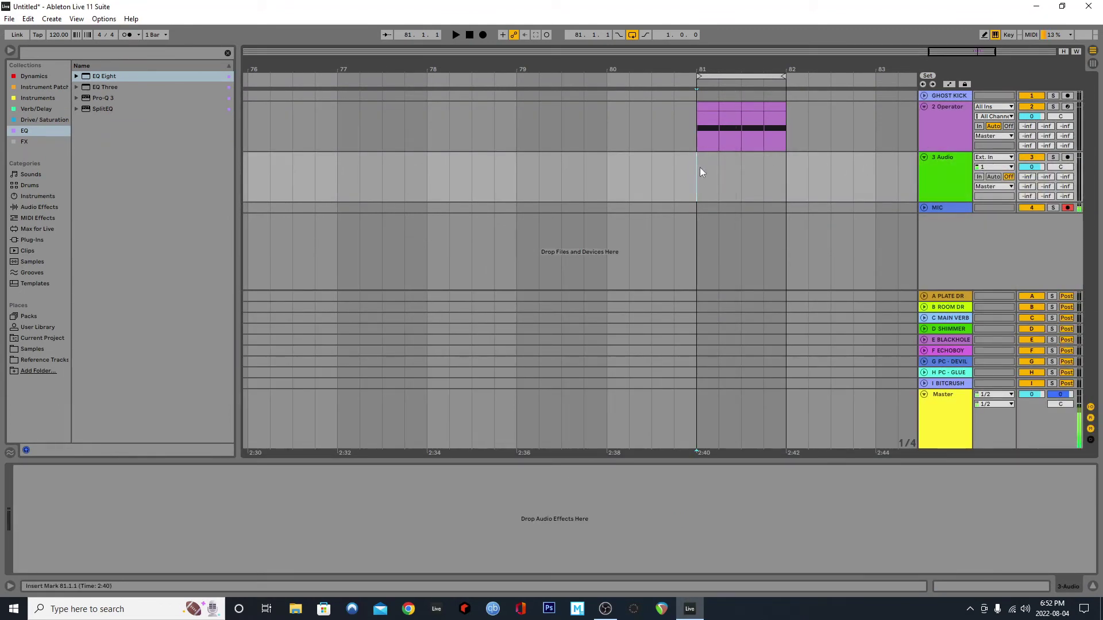
click(993, 156)
click(992, 176)
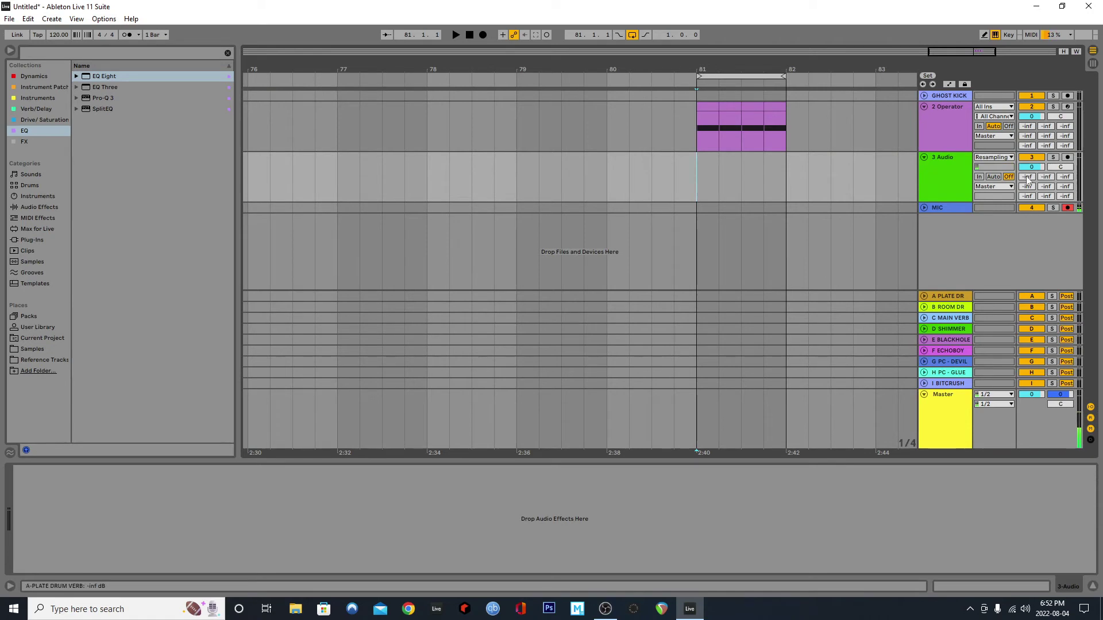
Arm the Resampling audio track and record about two beats of the kick from bar 81
click(483, 35)
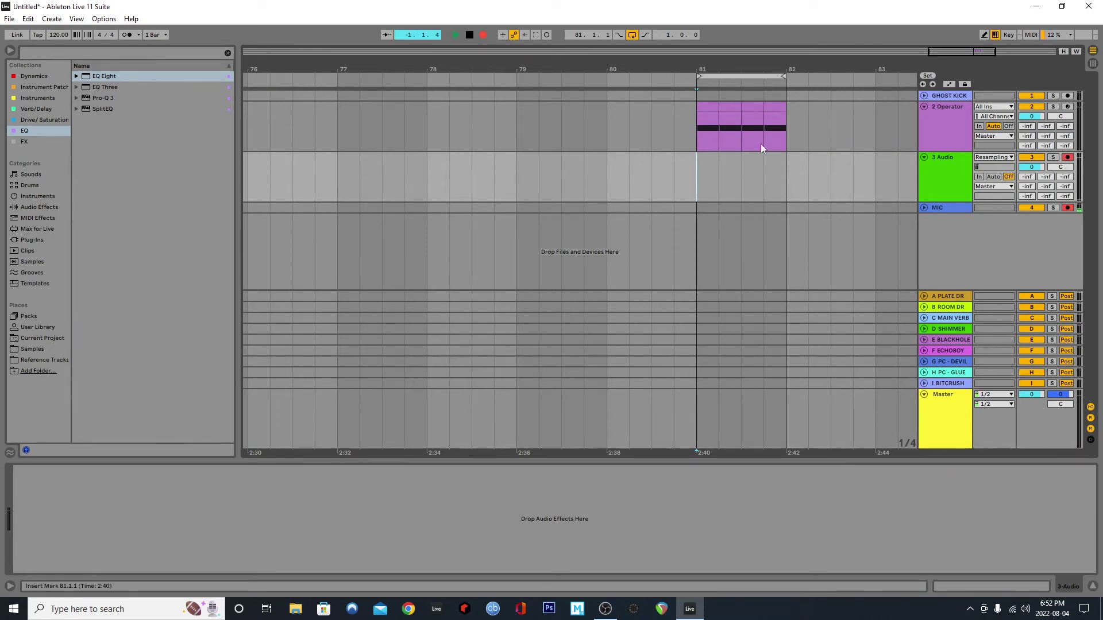
scroll(764, 159, up, 3)
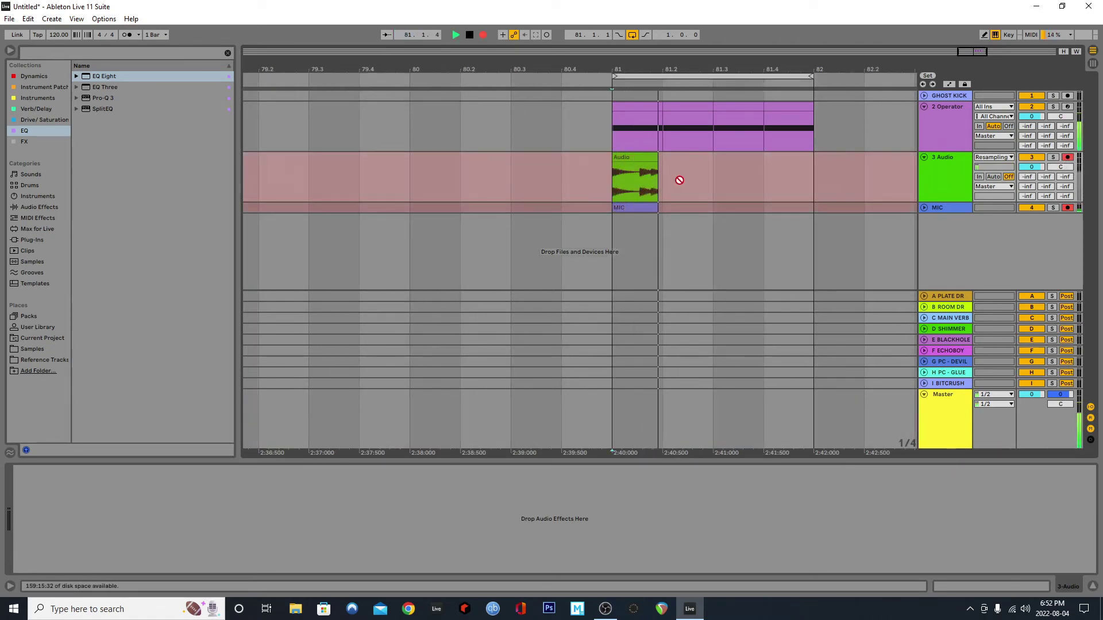
key(space)
click(852, 179)
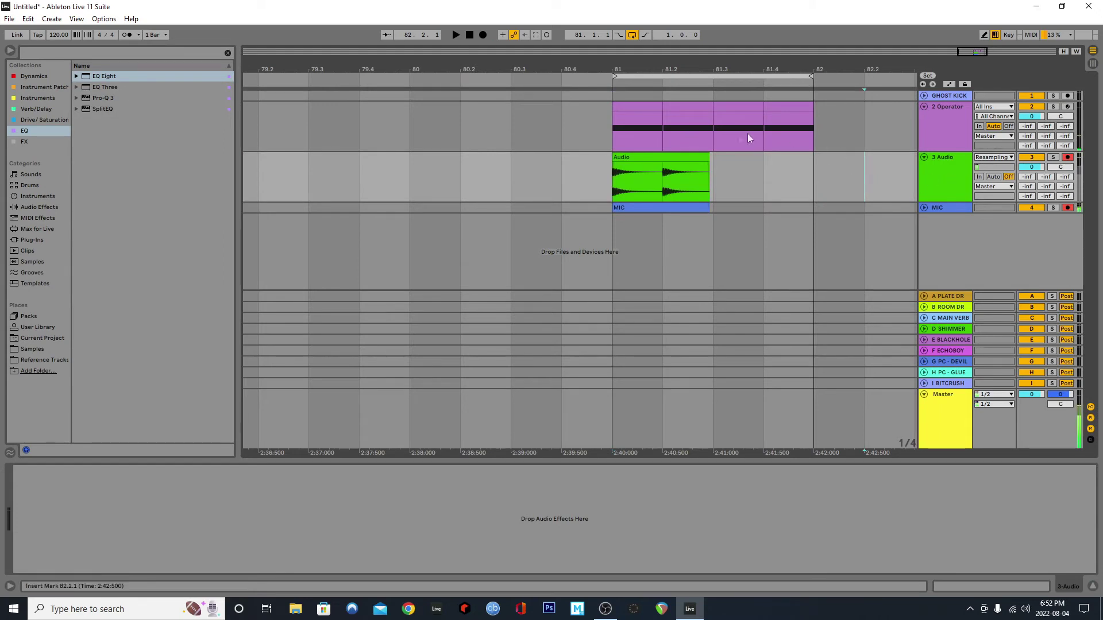
Delete the Operator track and keep the resampled audio track
click(925, 122)
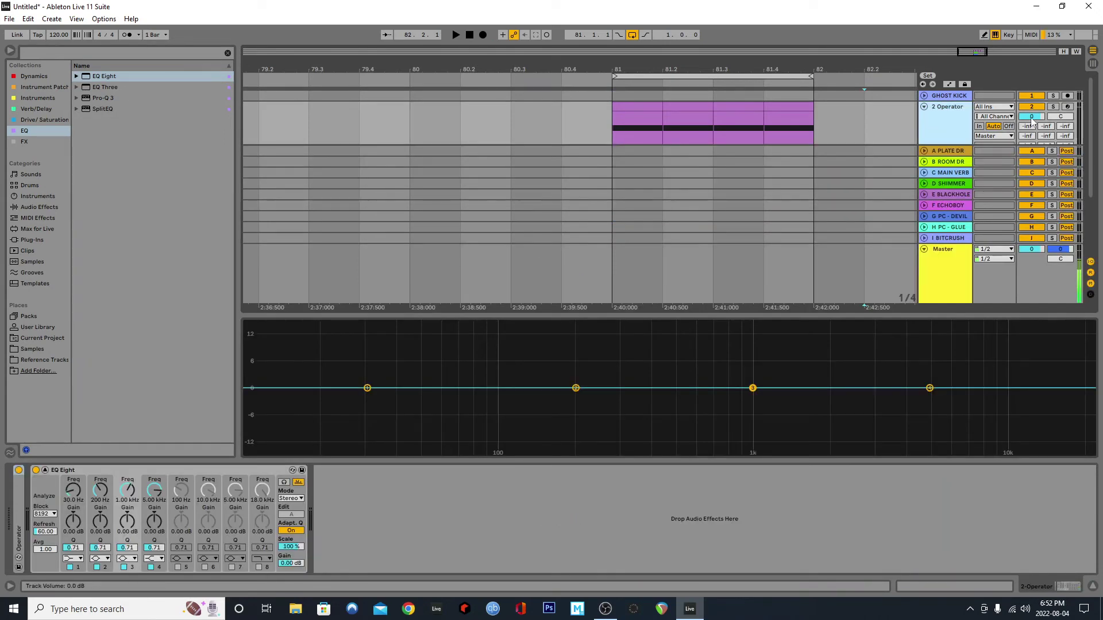
key(Delete)
key(z)
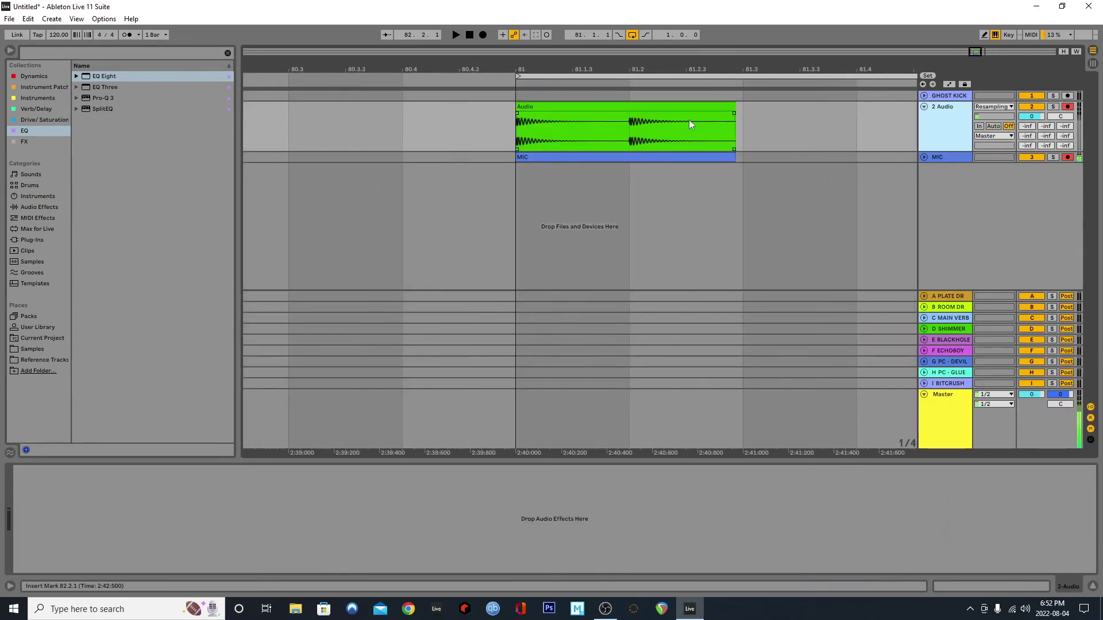
Turn the arrangement grid off and inspect the start of the recorded kick clip
right_click(771, 117)
click(881, 219)
right_click(568, 137)
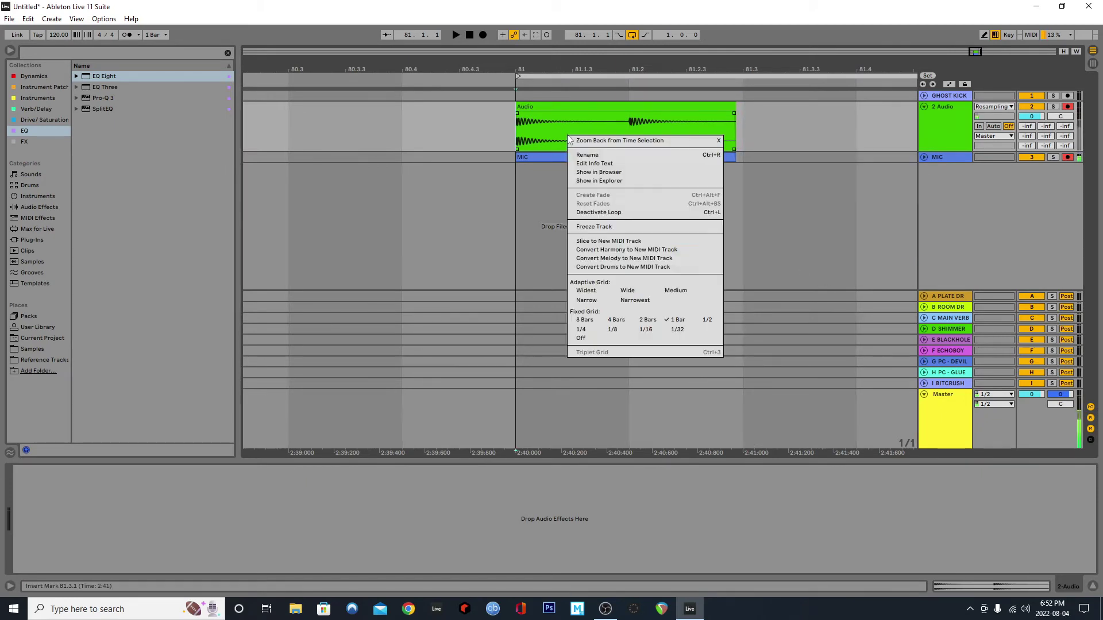
click(581, 338)
scroll(517, 124, up, 2)
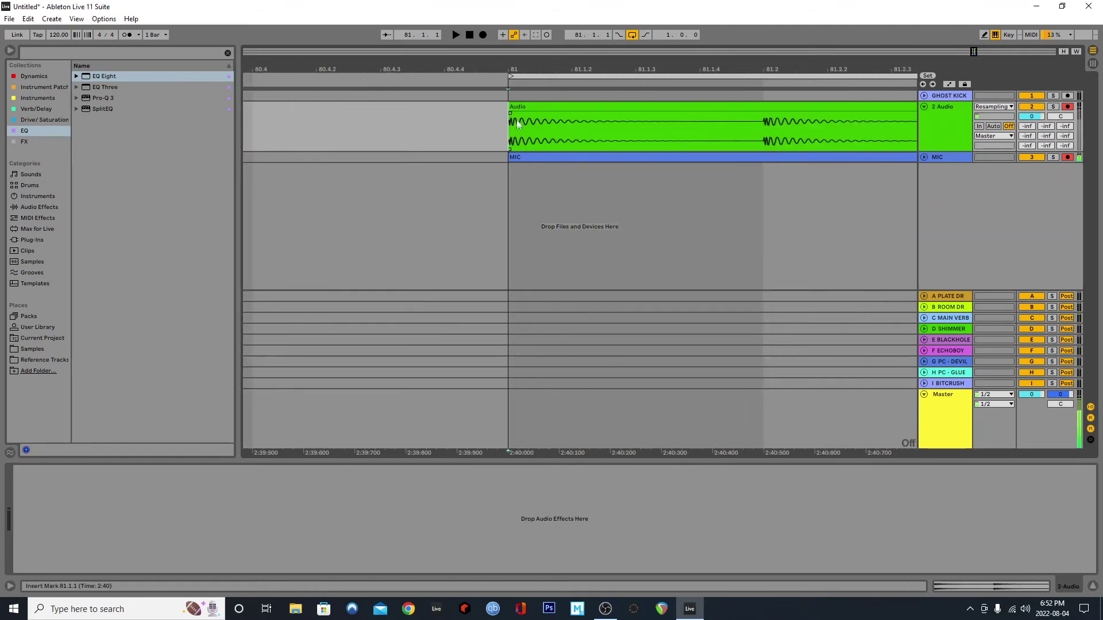
scroll(516, 120, down, 3)
Set the grid to 1/16, split the recorded clip at 81.2, and delete the second kick hit
right_click(617, 121)
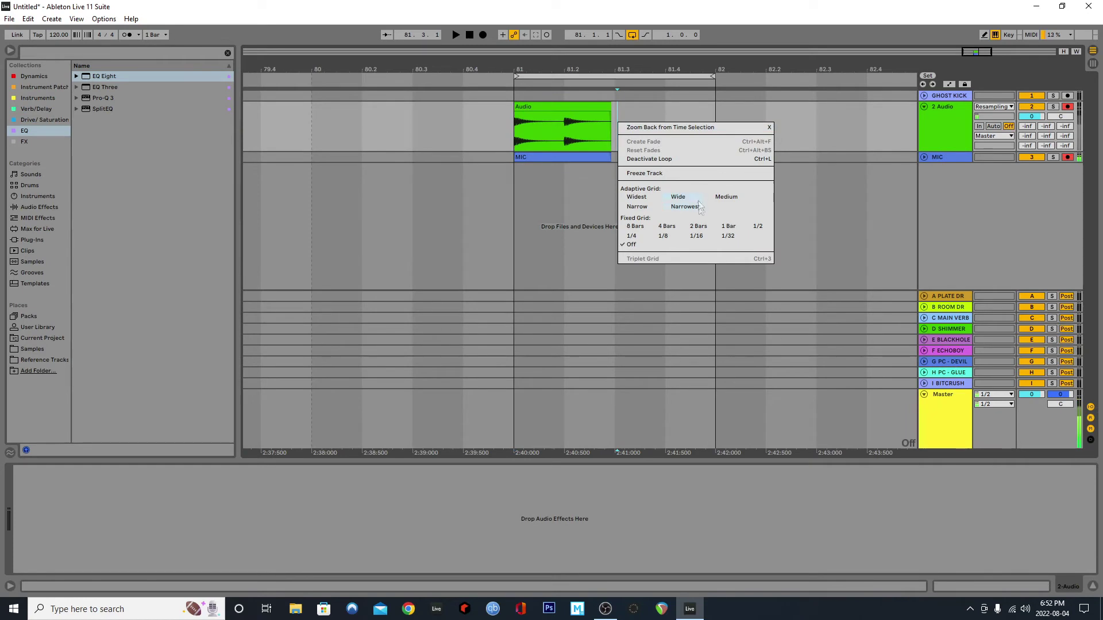
click(696, 235)
click(566, 122)
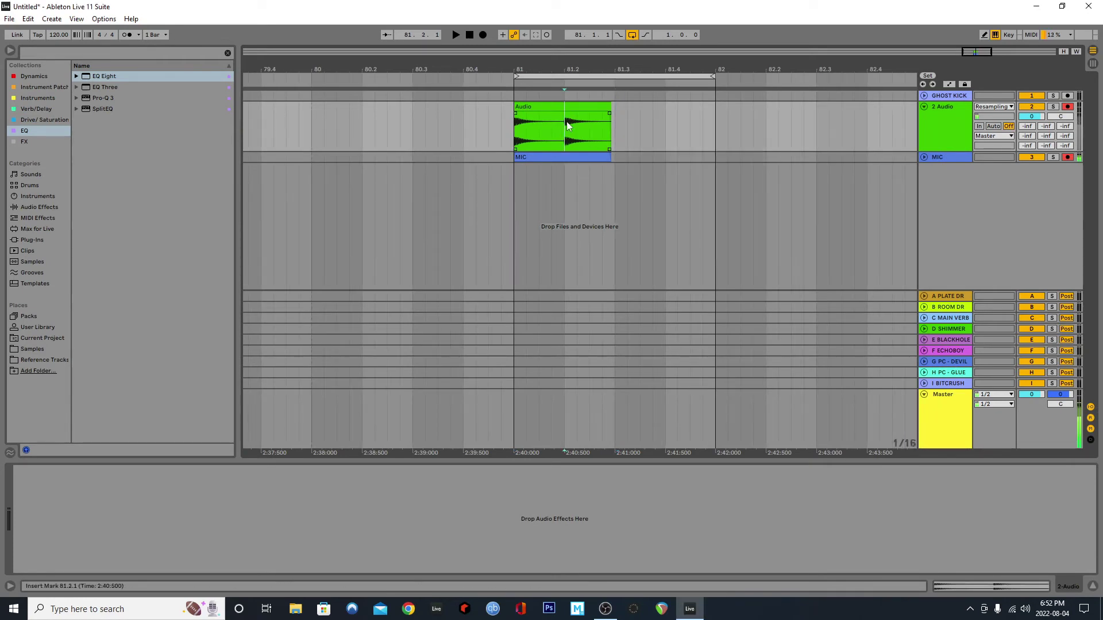
key(ctrl+e)
key(Delete)
click(512, 129)
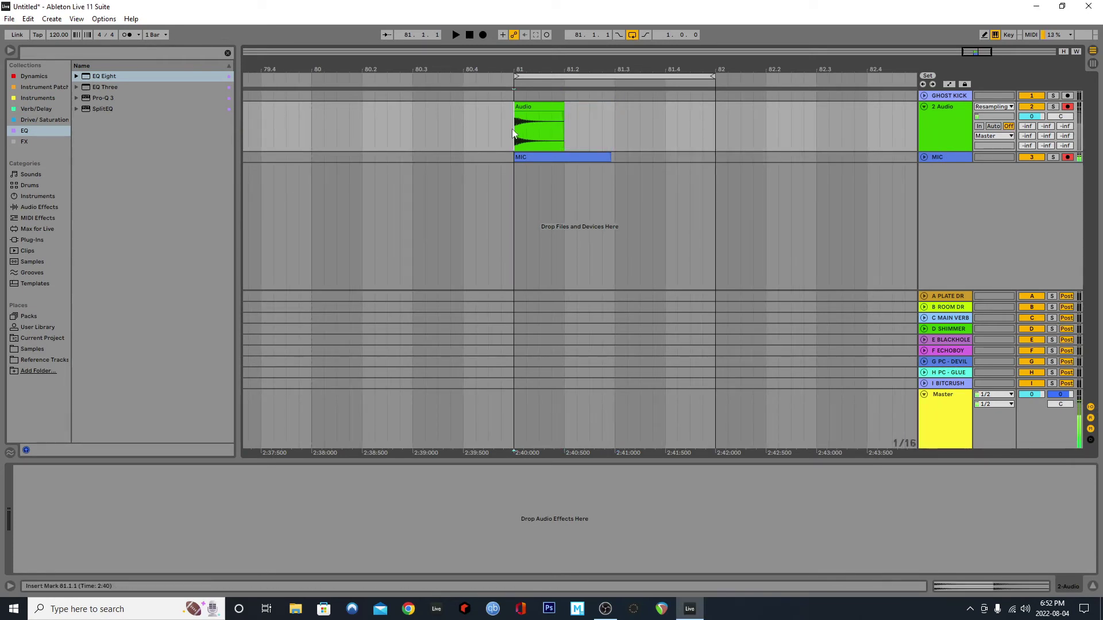
Set the grid to 1/4 and duplicate the single kick clip three times to fill bar 81
right_click(602, 140)
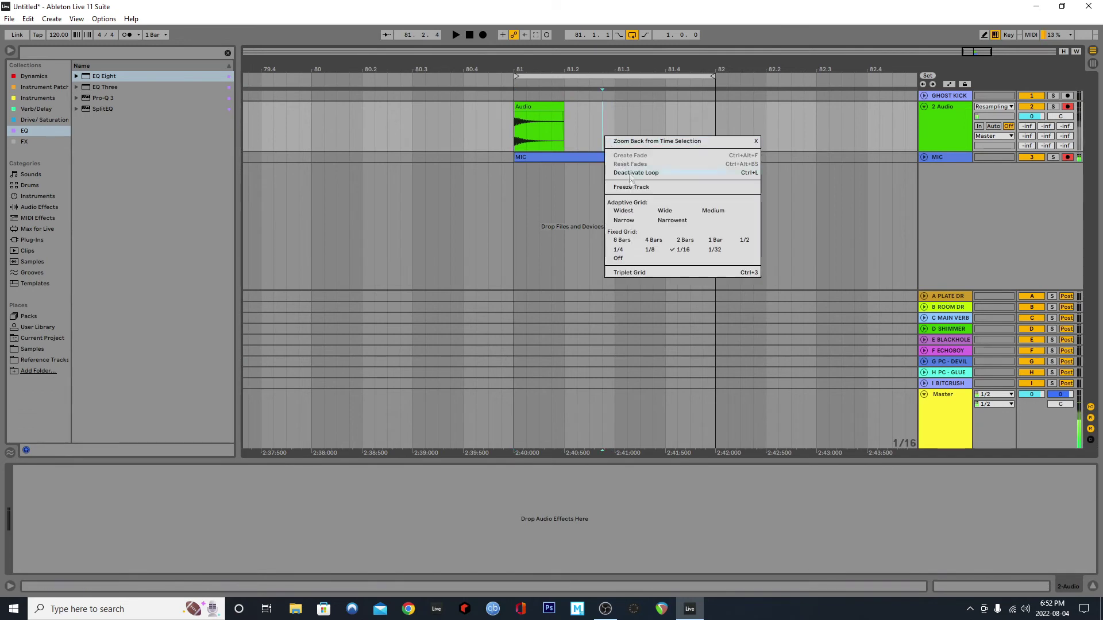
click(712, 241)
right_click(598, 107)
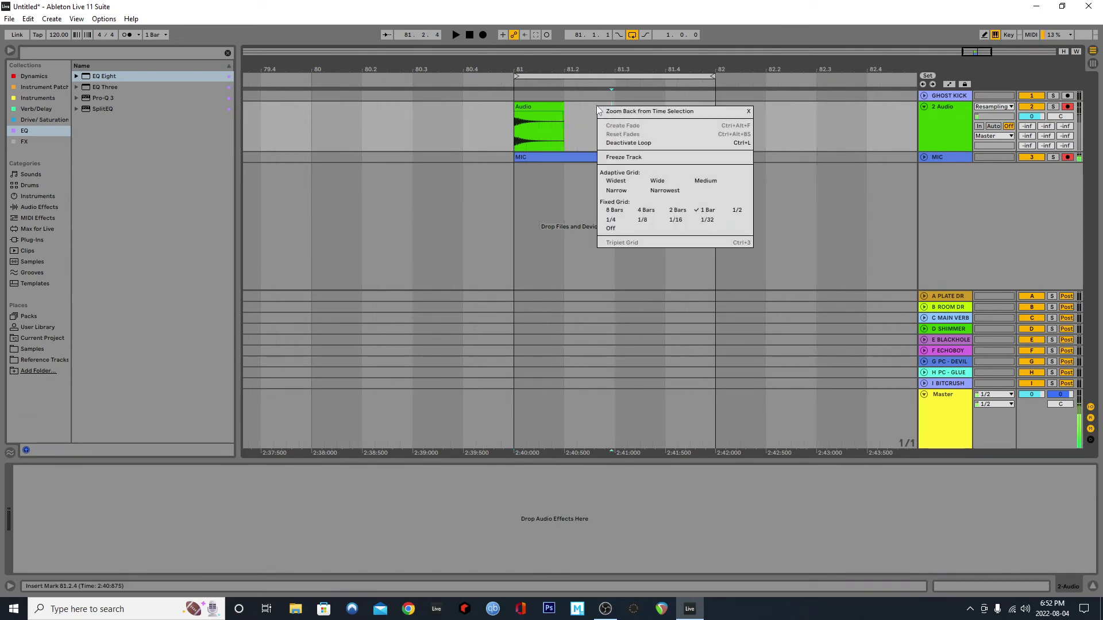
click(614, 216)
click(543, 104)
key(ctrl+d)
key(ctrl+d)
key(ctrl+d)
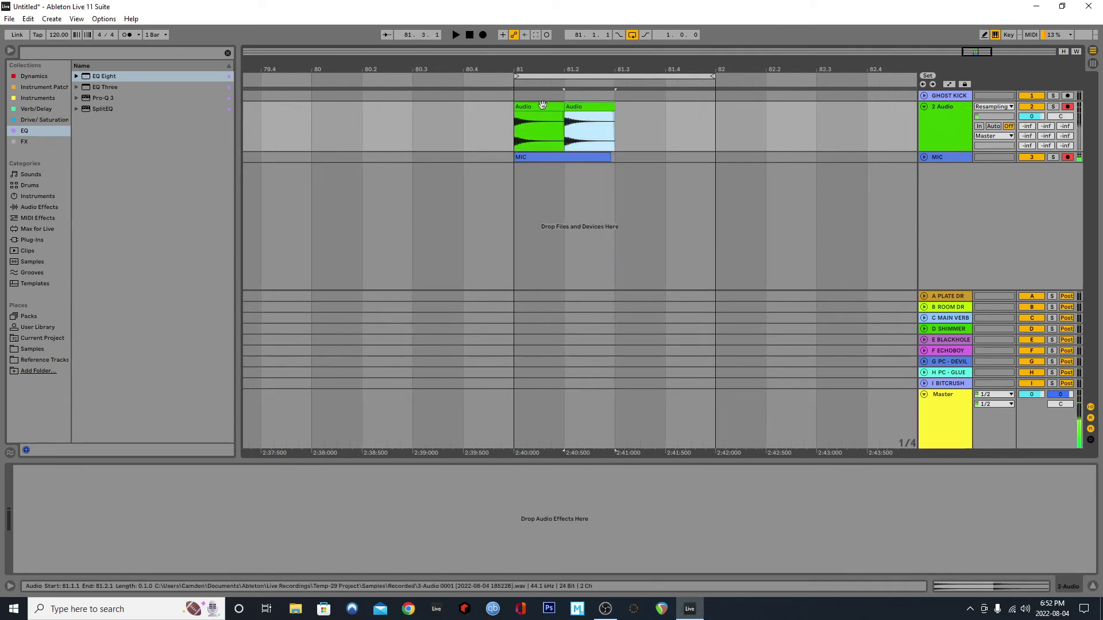
click(520, 126)
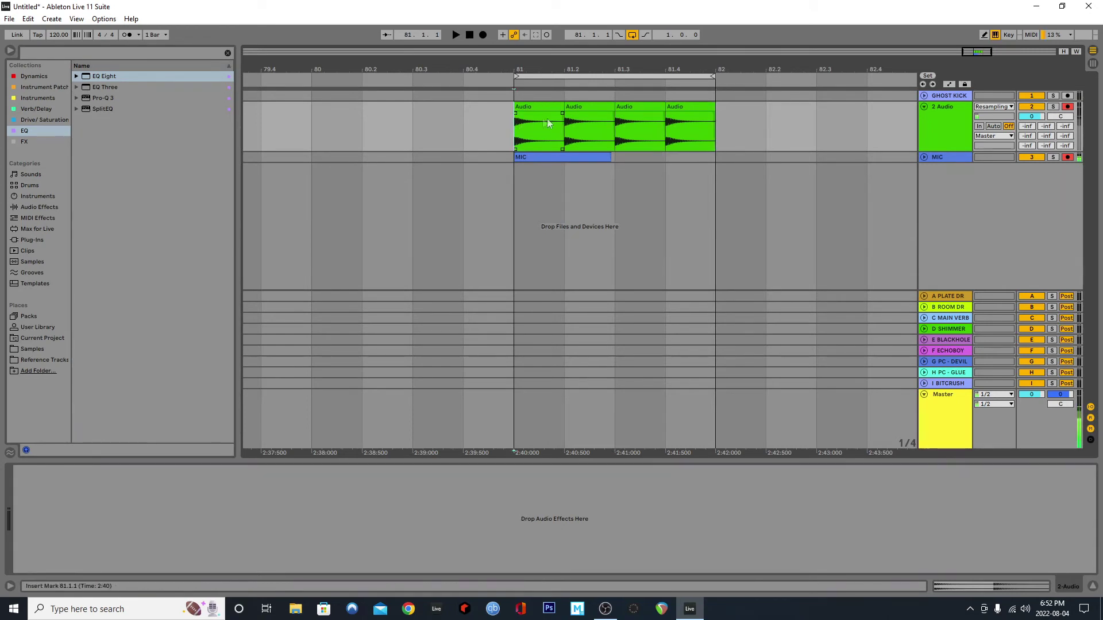
Set the grid to 1/32, shorten the first kick clip's end by a 1/32 note, and give it a full-length fade-out
scroll(547, 118, up, 3)
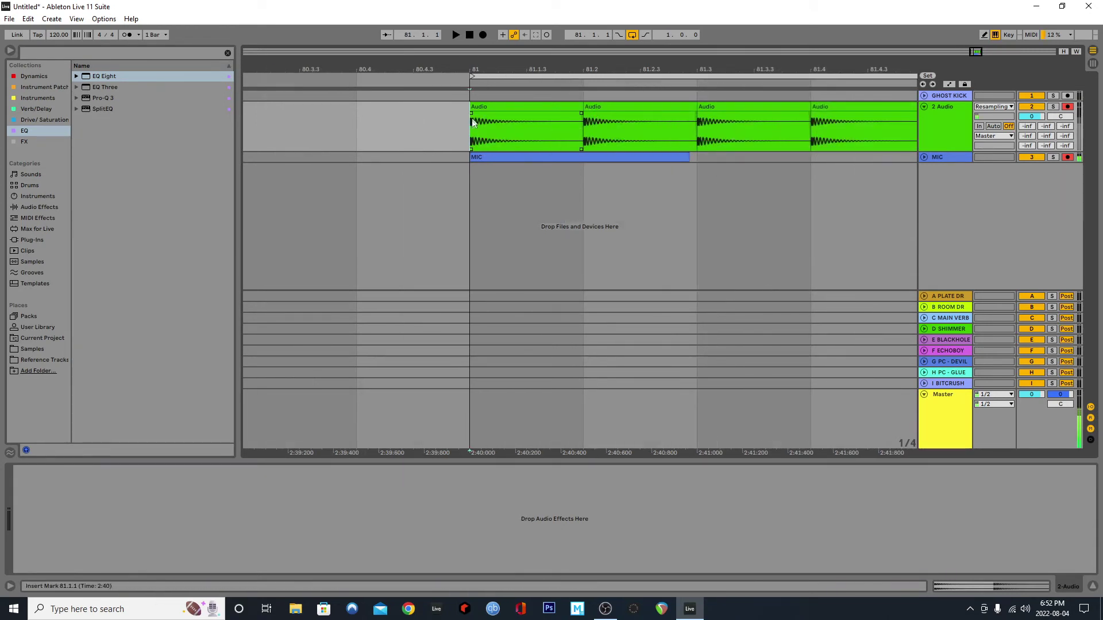
right_click(613, 127)
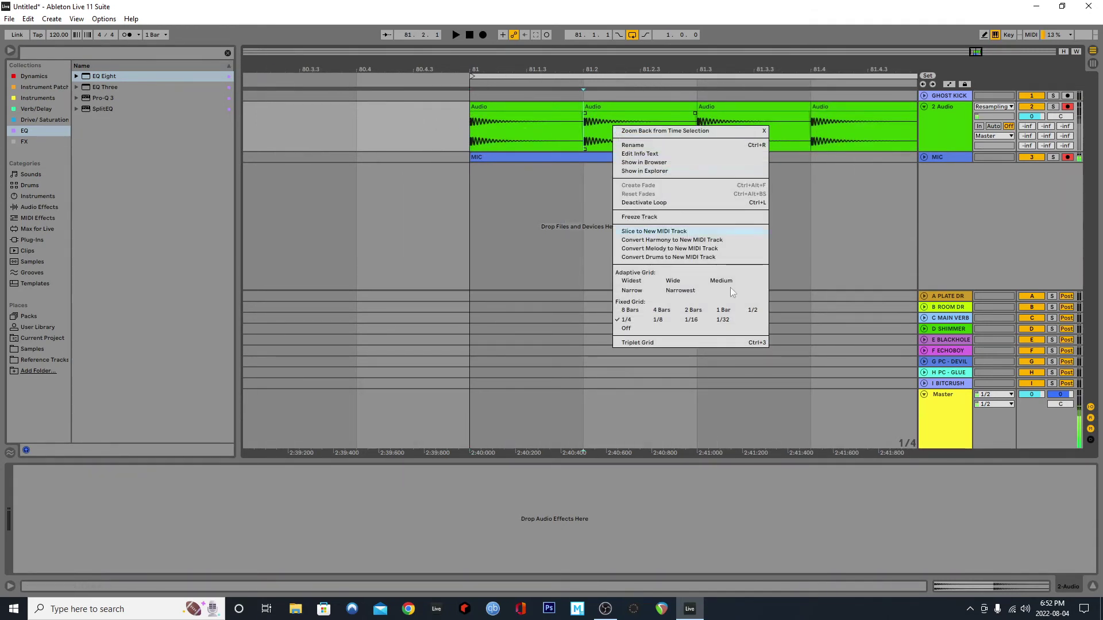
click(647, 329)
right_click(650, 132)
click(753, 333)
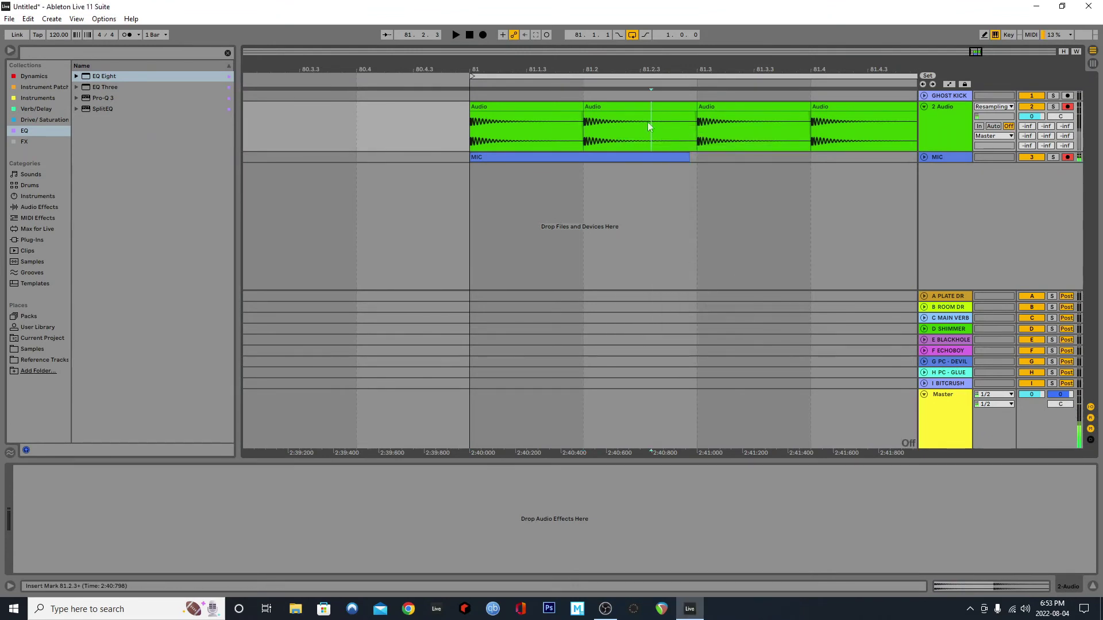
right_click(624, 120)
click(733, 317)
drag(583, 116, 397, 101)
Audition the first kick clip with a steeper fade-out curve and remove its fade-out
key(space)
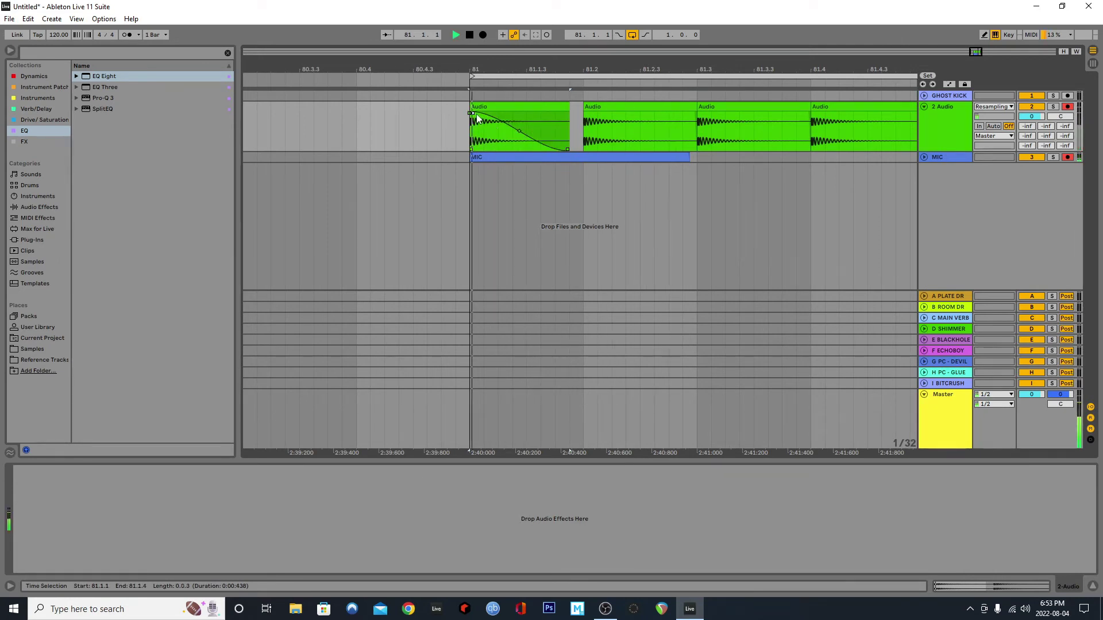
mouse_move(472, 114)
mouse_down()
mouse_move(566, 115)
mouse_move(456, 107)
mouse_up()
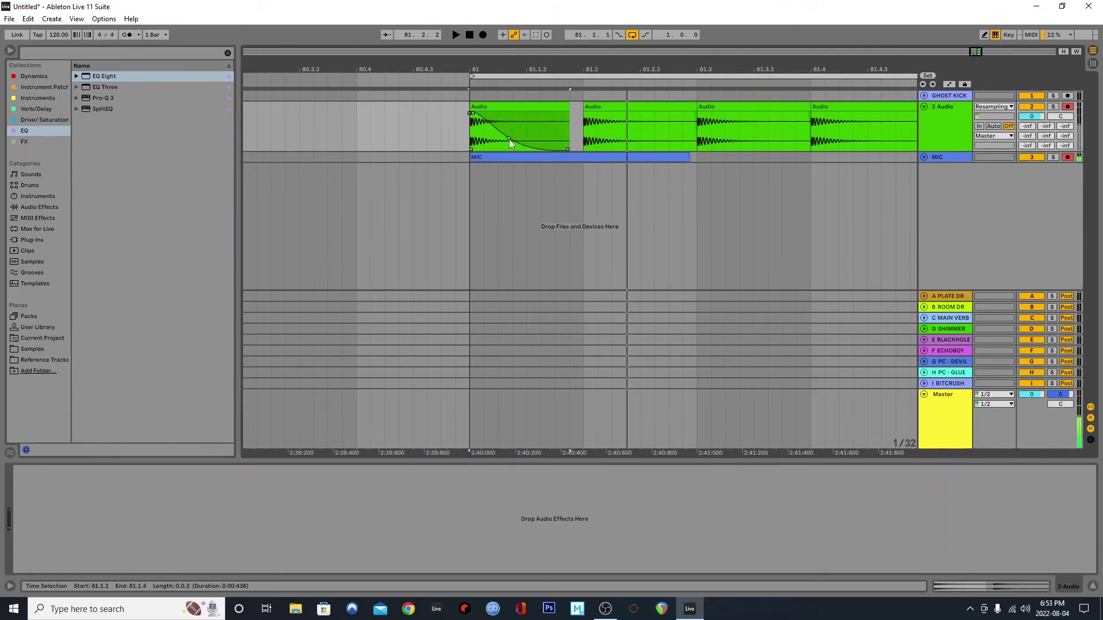
key(space)
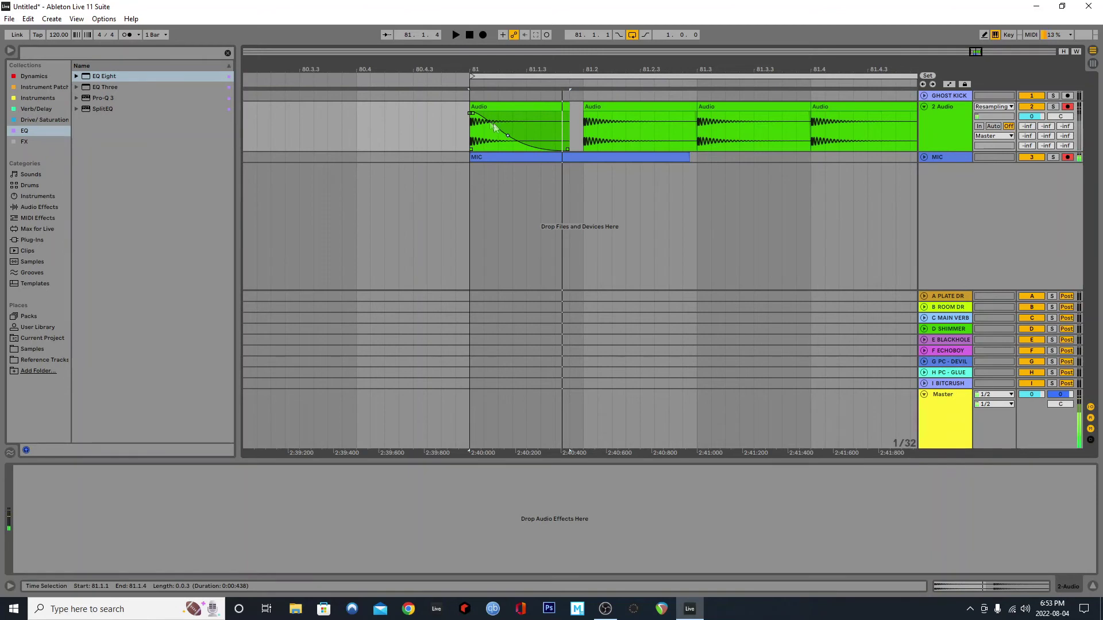
drag(472, 113, 567, 115)
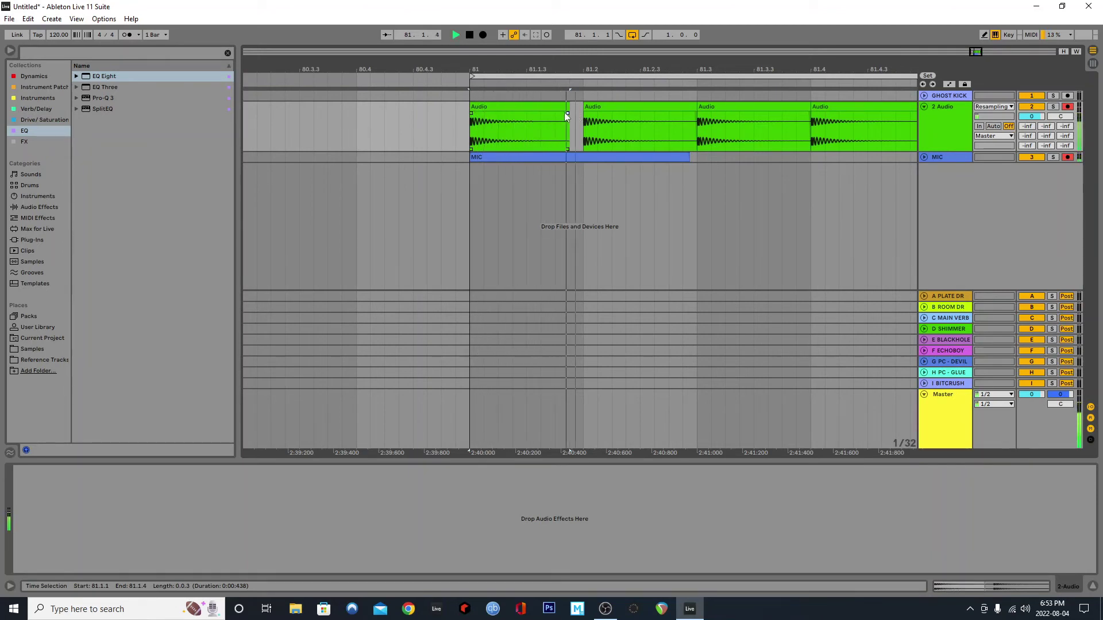
key(space)
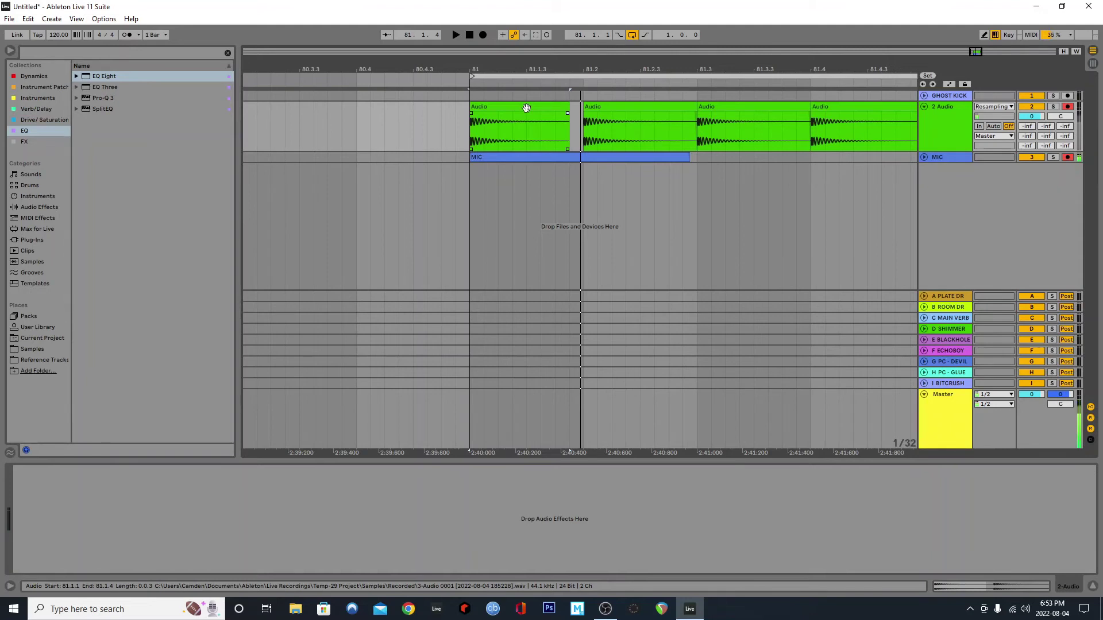
Open the first kick clip's sample view, examine the waveform's start and decay, and close the view
double_click(526, 108)
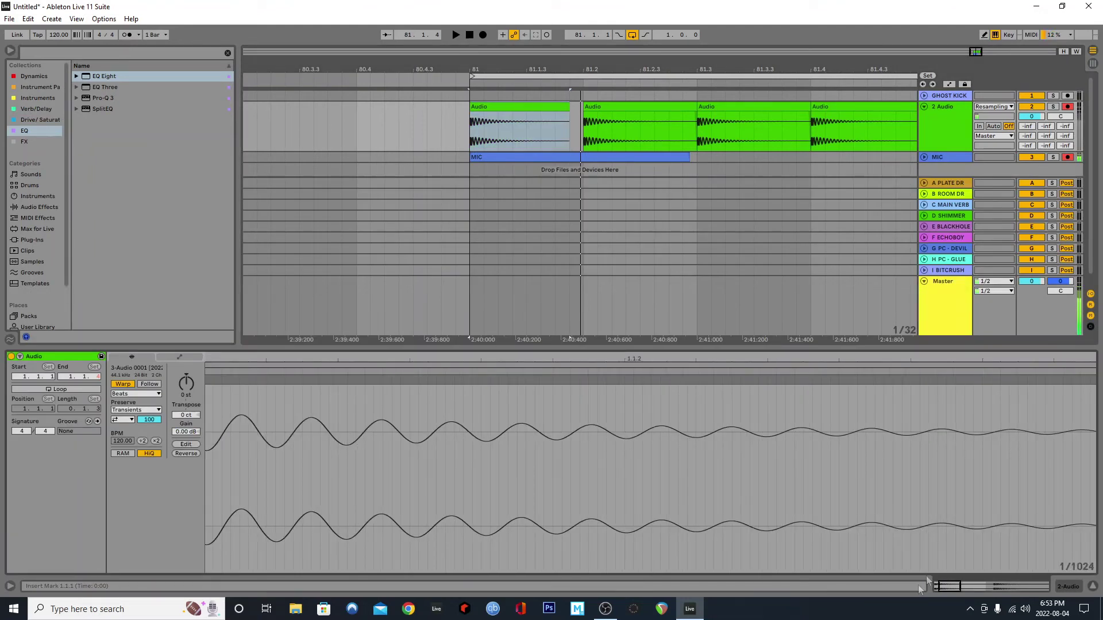
drag(945, 587, 935, 587)
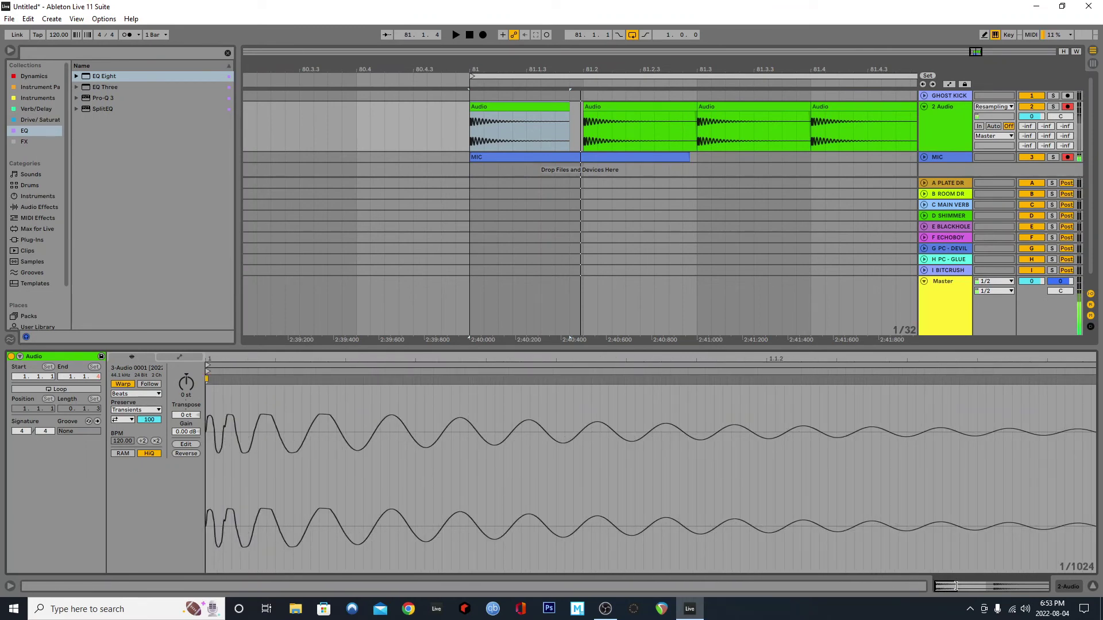
drag(956, 586, 953, 585)
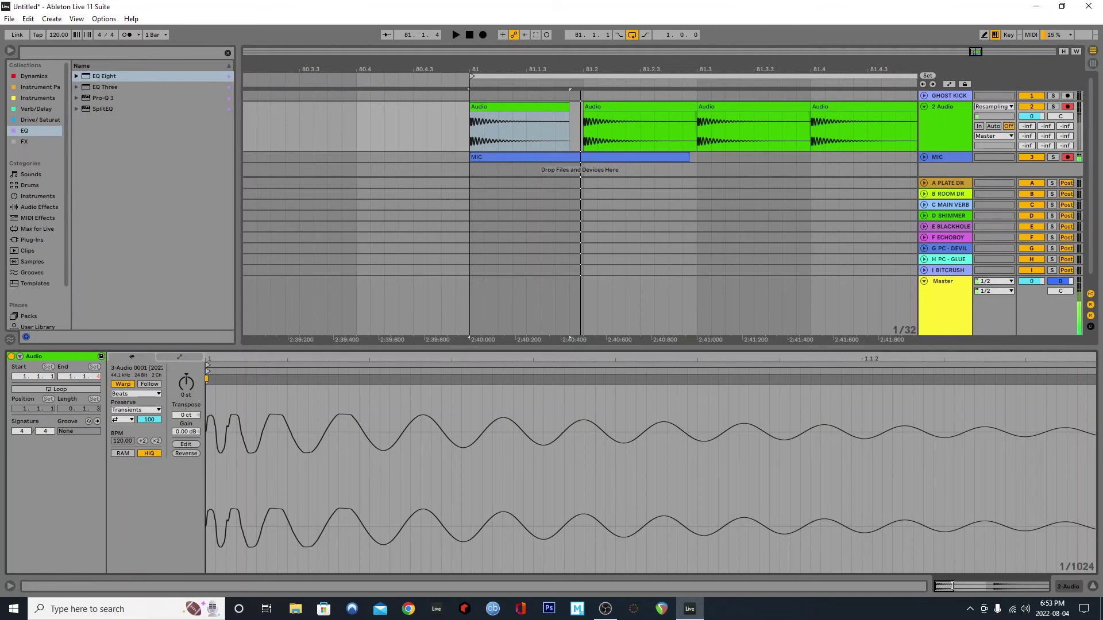
drag(952, 586, 1069, 589)
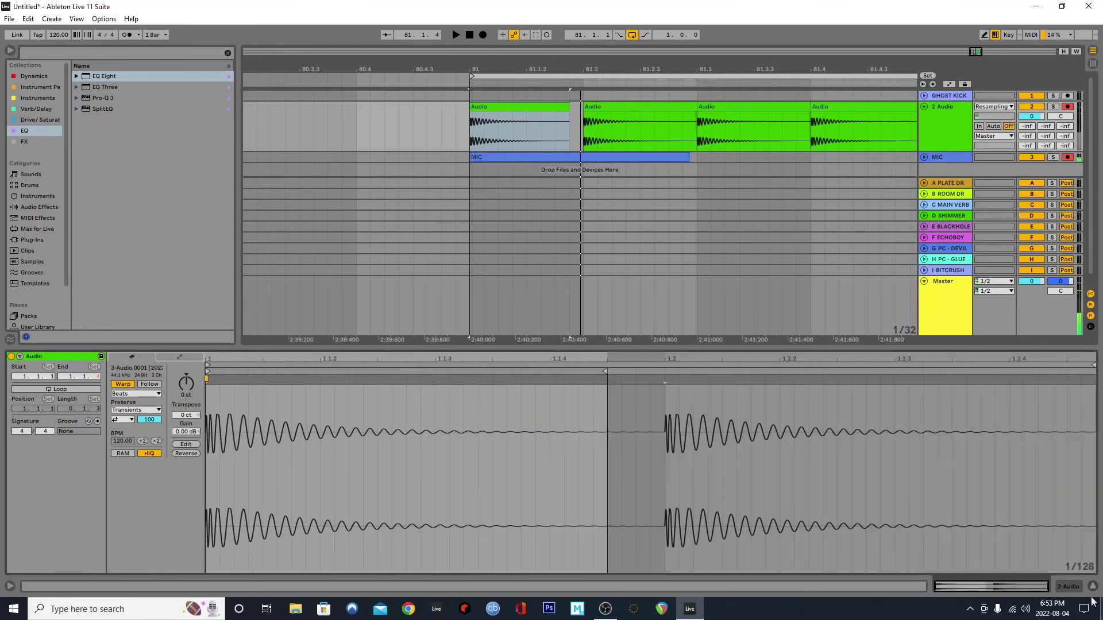
click(1093, 585)
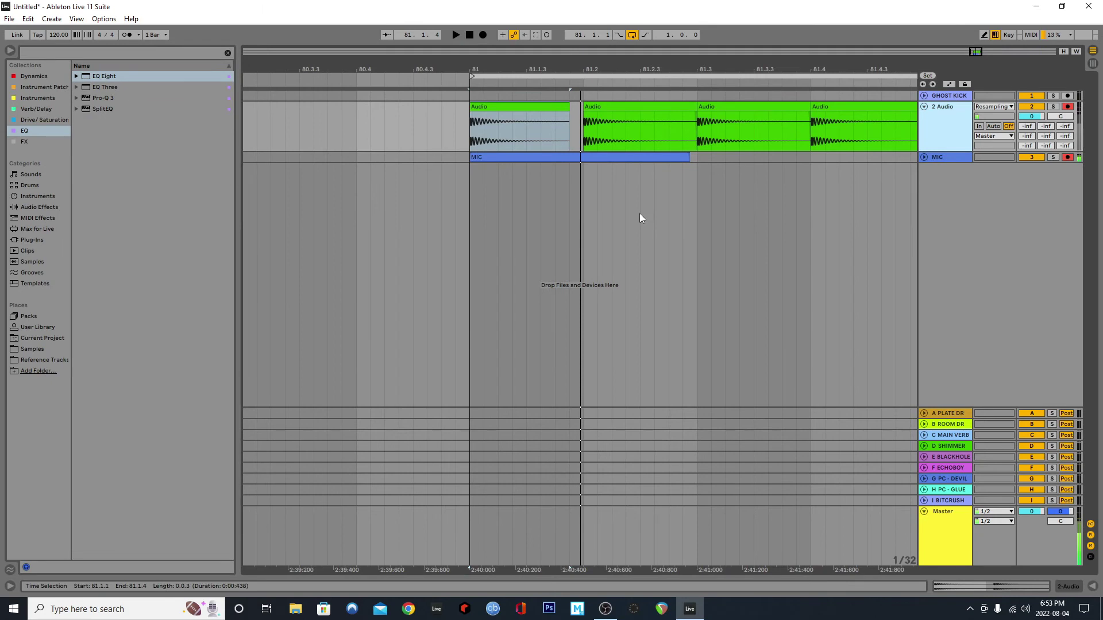
Add EQ Eight to the resampled kick's audio track
scroll(640, 207, down, 3)
mouse_move(593, 116)
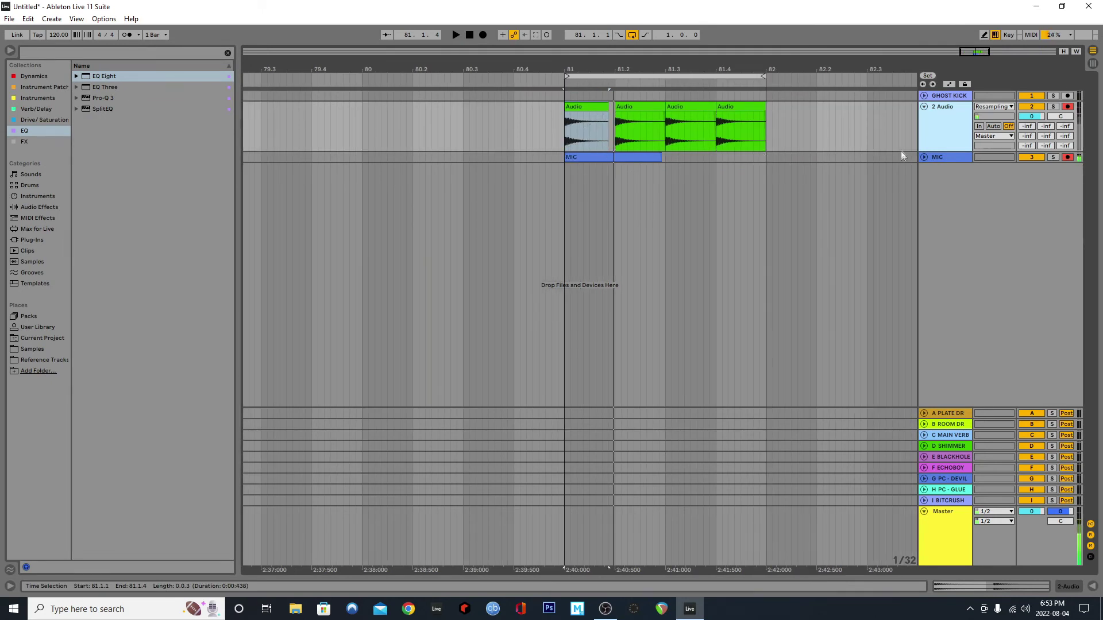
double_click(921, 125)
drag(102, 76, 216, 497)
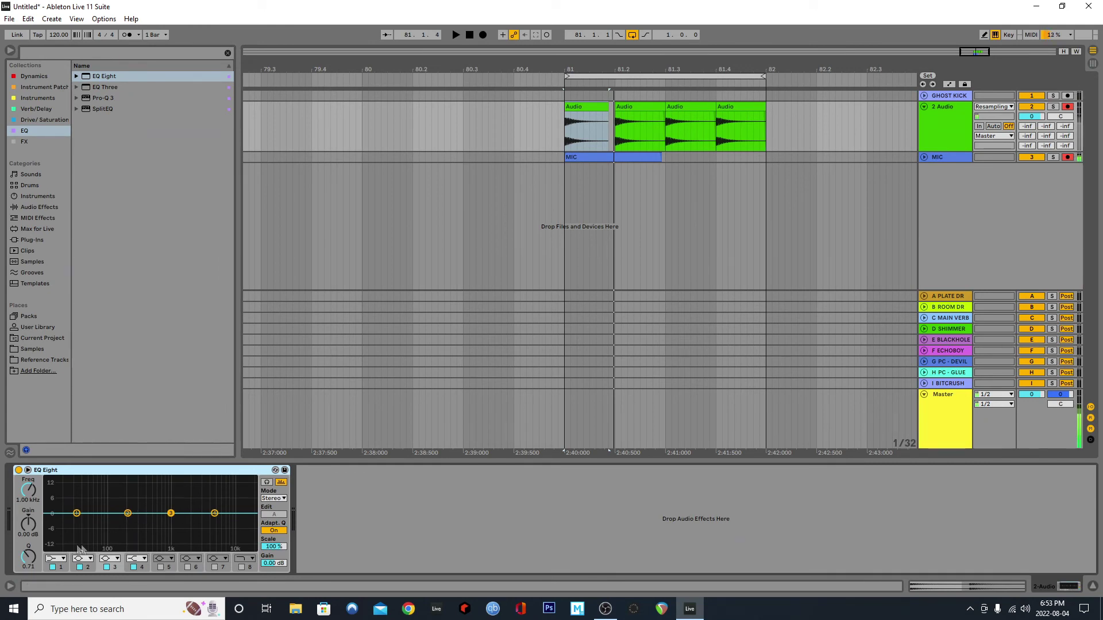
Set the arrangement grid to 4 bars and place the insert marker at the start of bar 81
right_click(562, 131)
key(Escape)
right_click(615, 137)
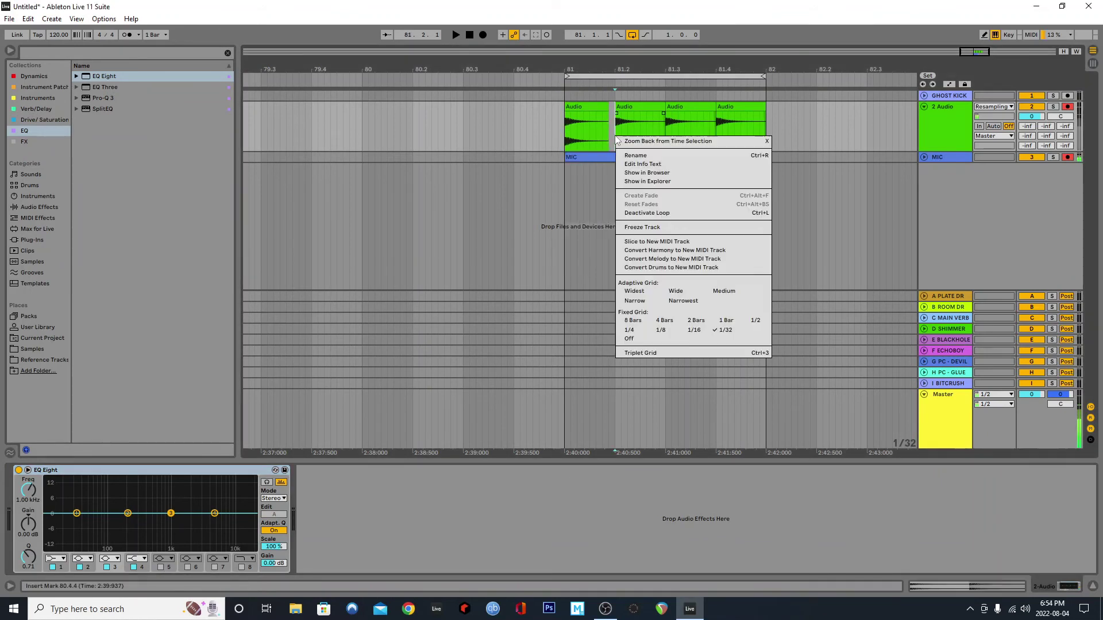
click(665, 320)
click(561, 129)
During playback, set EQ Eight's band 2 to a 6.07 dB cut at 337 Hz with a Q of 1.26
key(space)
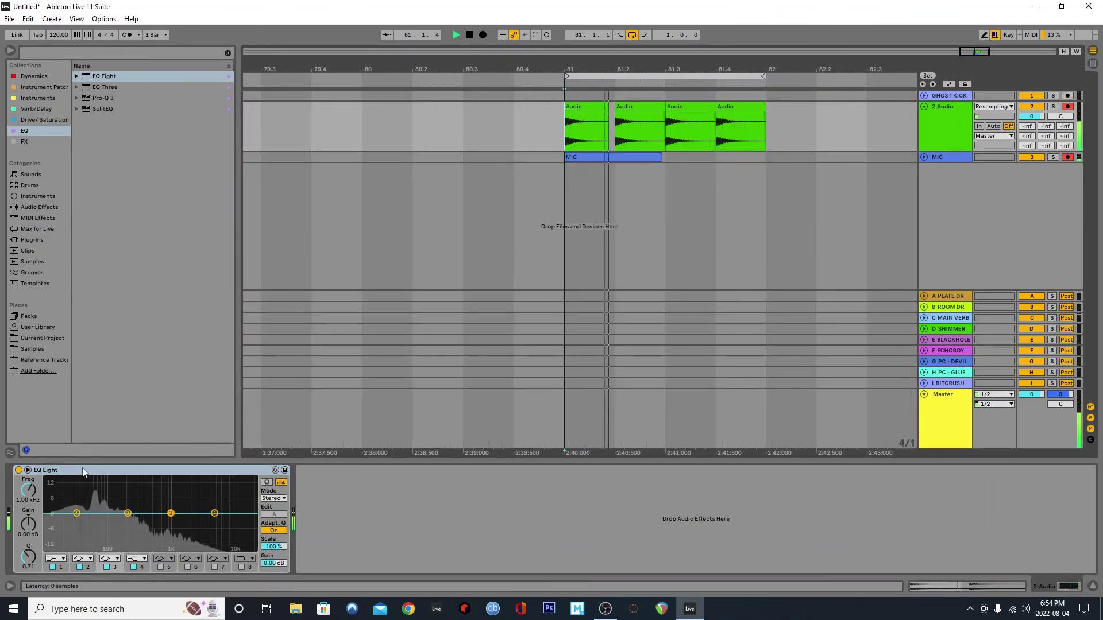
mouse_move(127, 512)
mouse_down()
mouse_move(144, 532)
mouse_move(131, 531)
mouse_move(170, 531)
mouse_move(142, 528)
mouse_up()
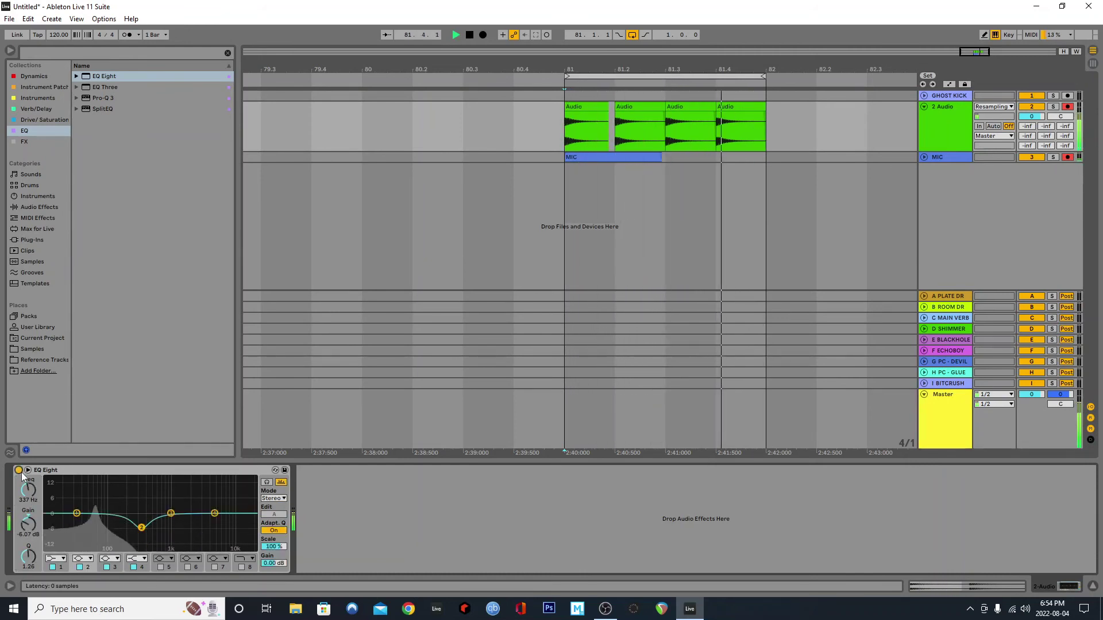
key(space)
Enable EQ Eight's band 5 and boost it 5.58 dB at 2.55 kHz with a Q of 0.39 while auditioning
click(161, 567)
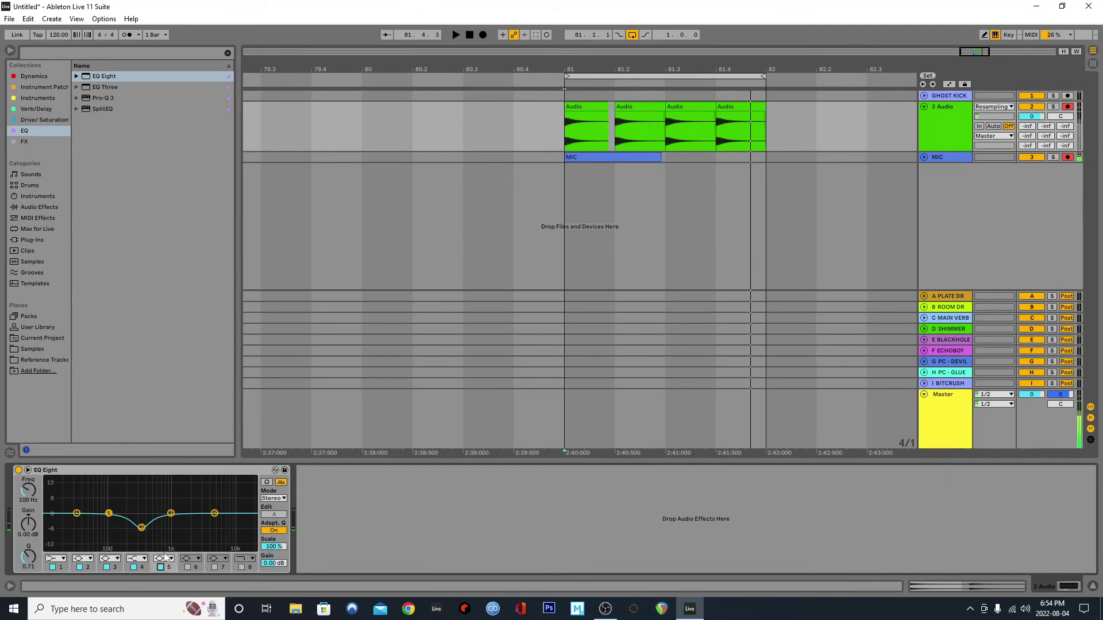
drag(114, 511, 197, 504)
key(space)
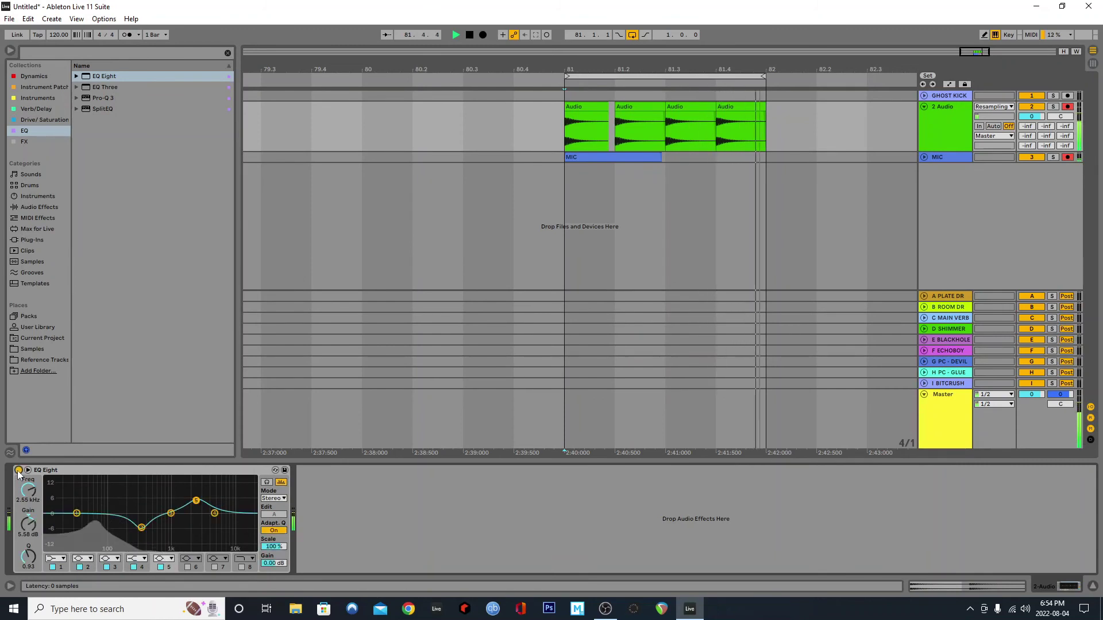
drag(28, 556, 28, 574)
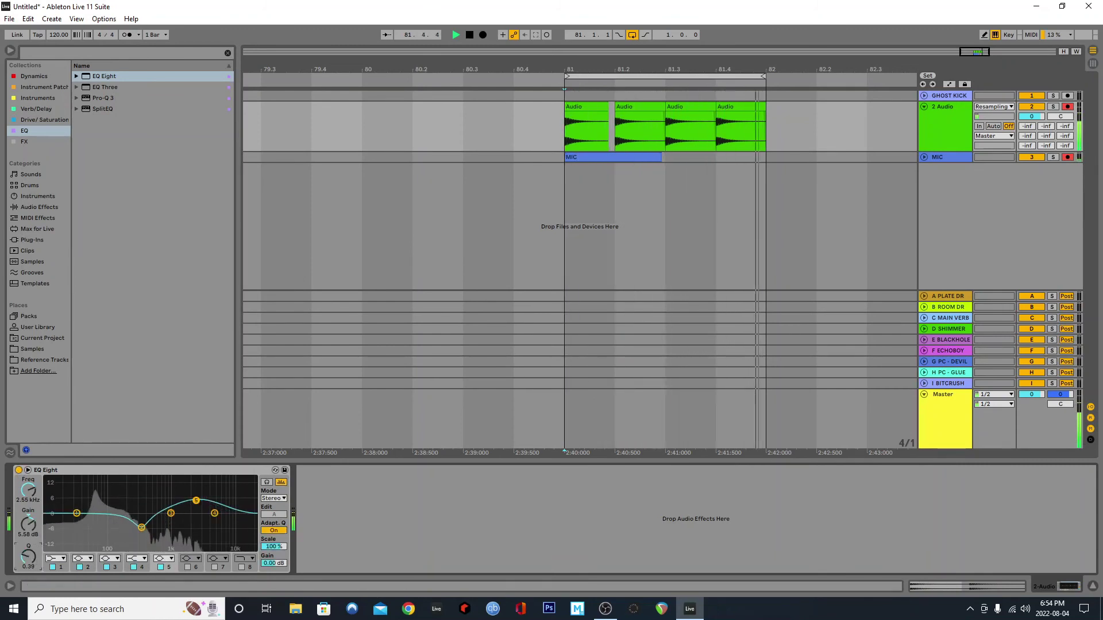
Change EQ Eight's band 1 to a steep low-cut filter at 40.5 Hz while auditioning the kick
key(space)
click(55, 558)
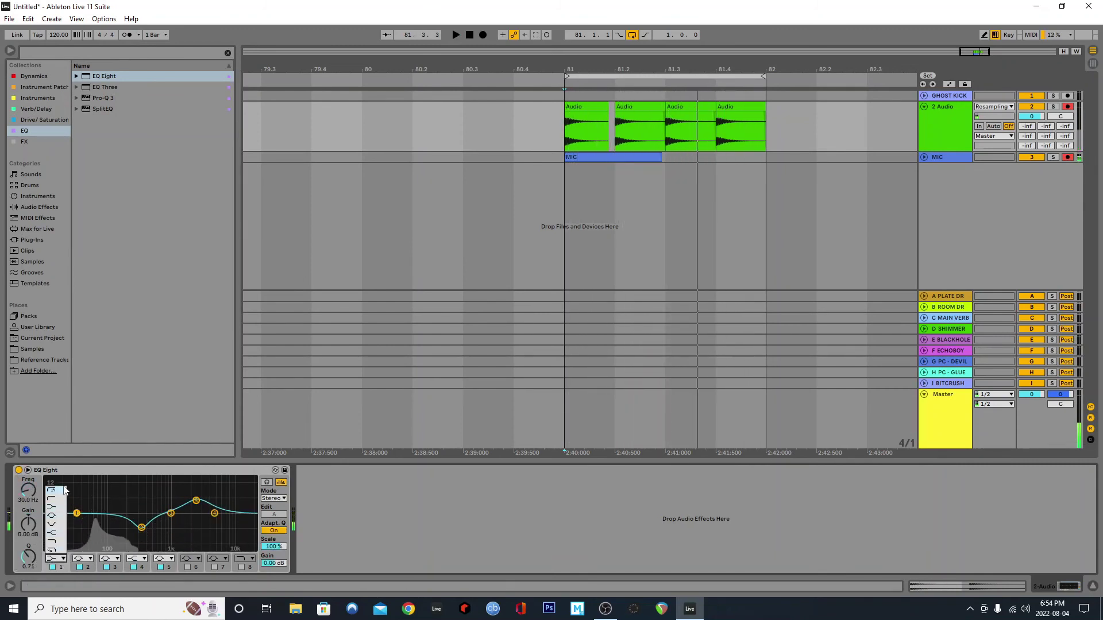
click(64, 490)
key(space)
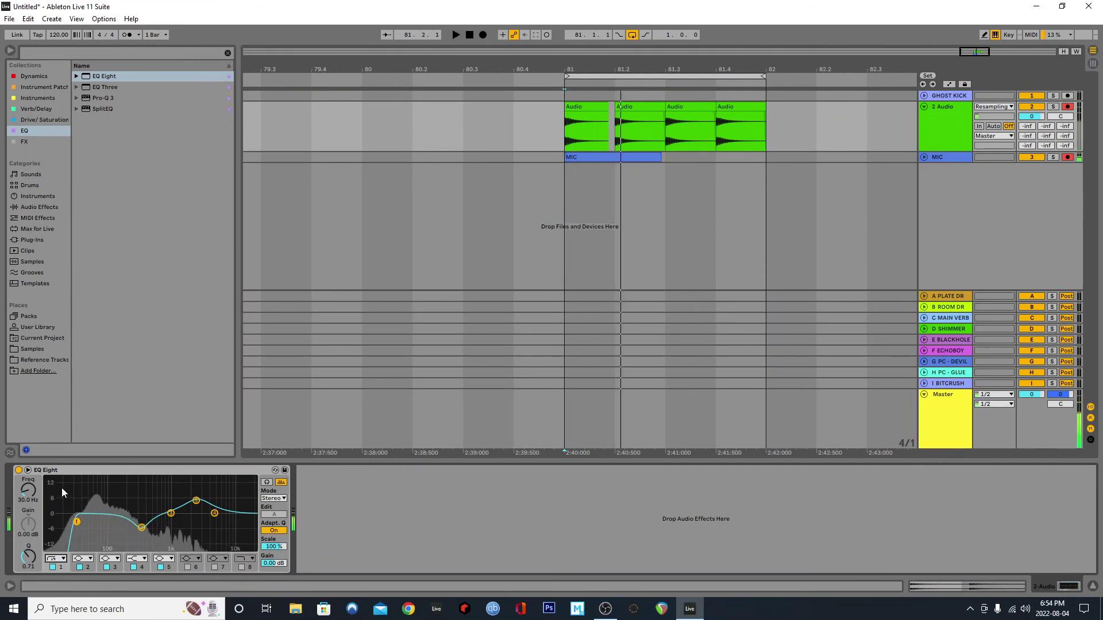
drag(36, 490, 35, 482)
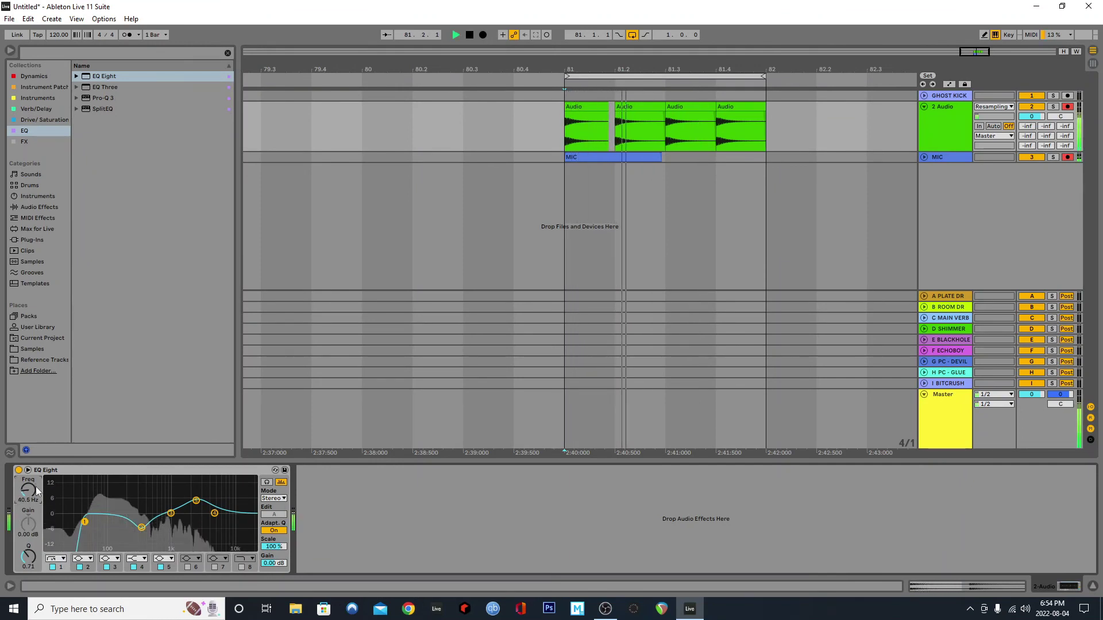
Compare the kick with EQ Eight bypassed and enabled, and collapse the device
click(18, 469)
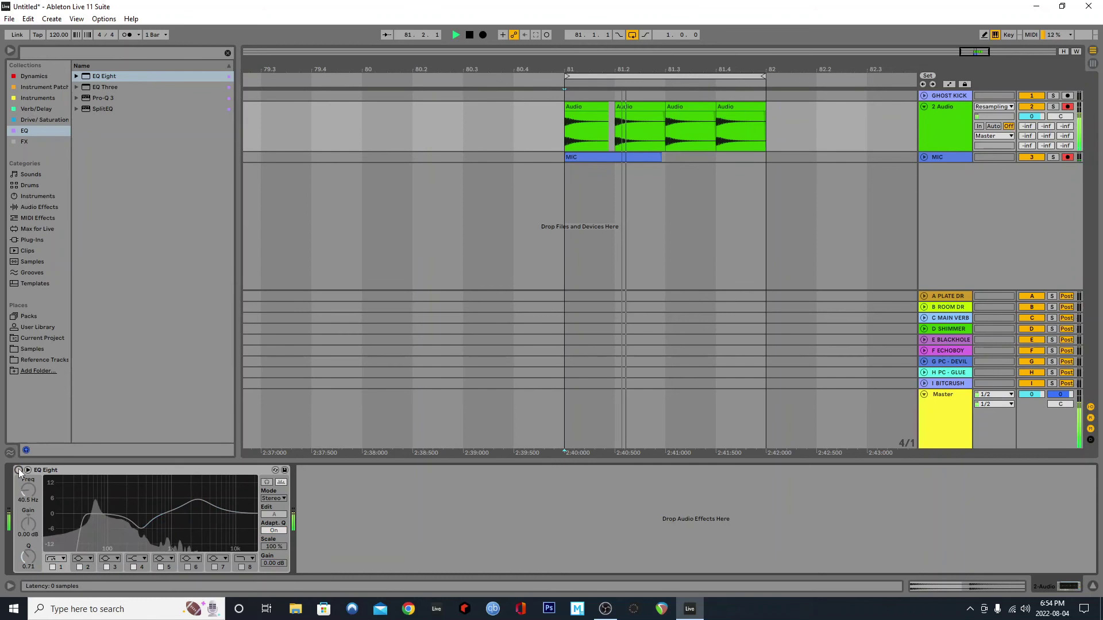
click(19, 470)
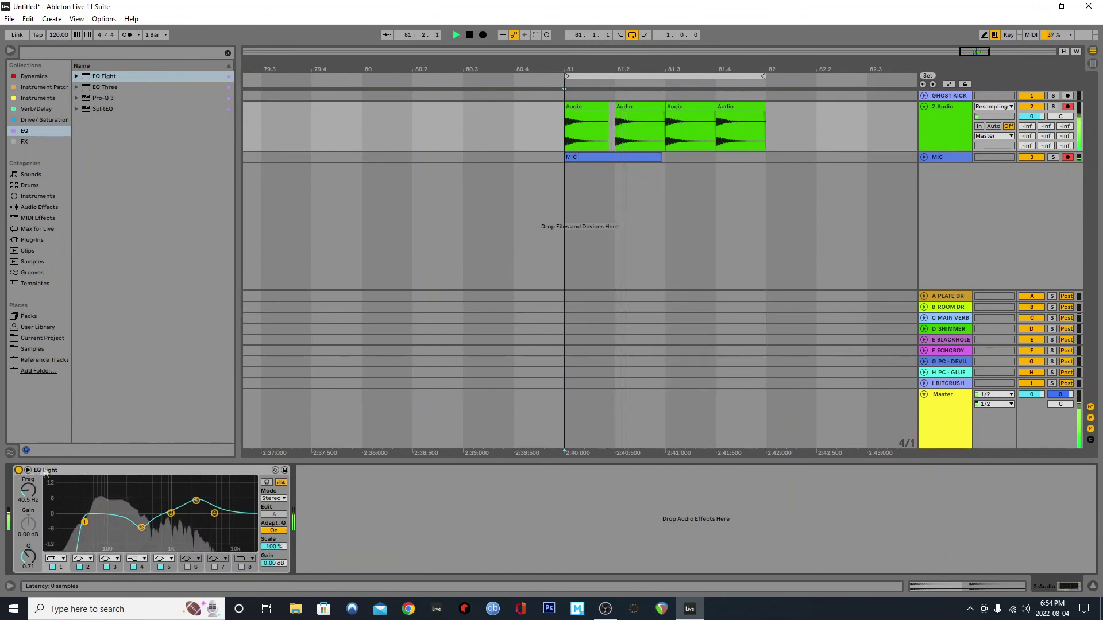
double_click(46, 470)
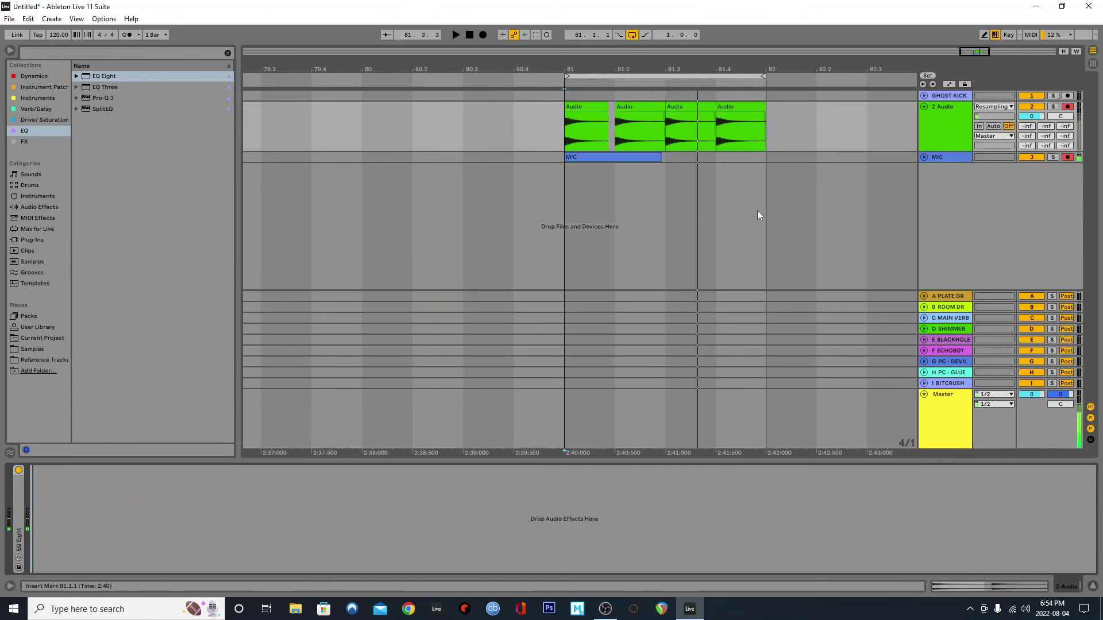
Add a Glue Compressor followed by a Utility from the Dynamics collection after EQ Eight on the 2 Audio track
click(947, 111)
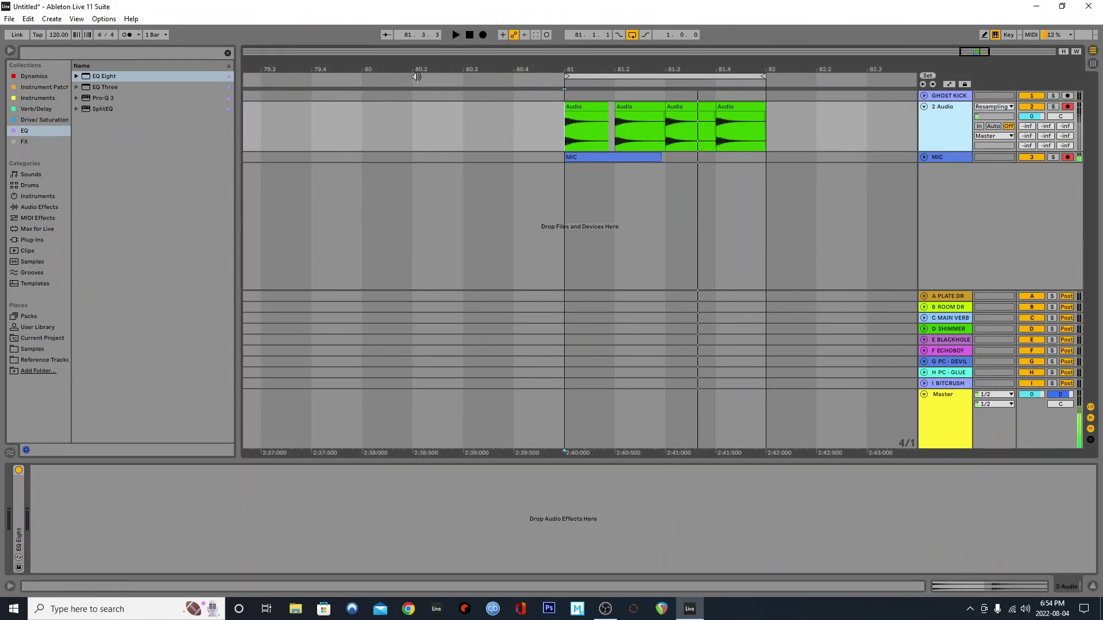
click(228, 54)
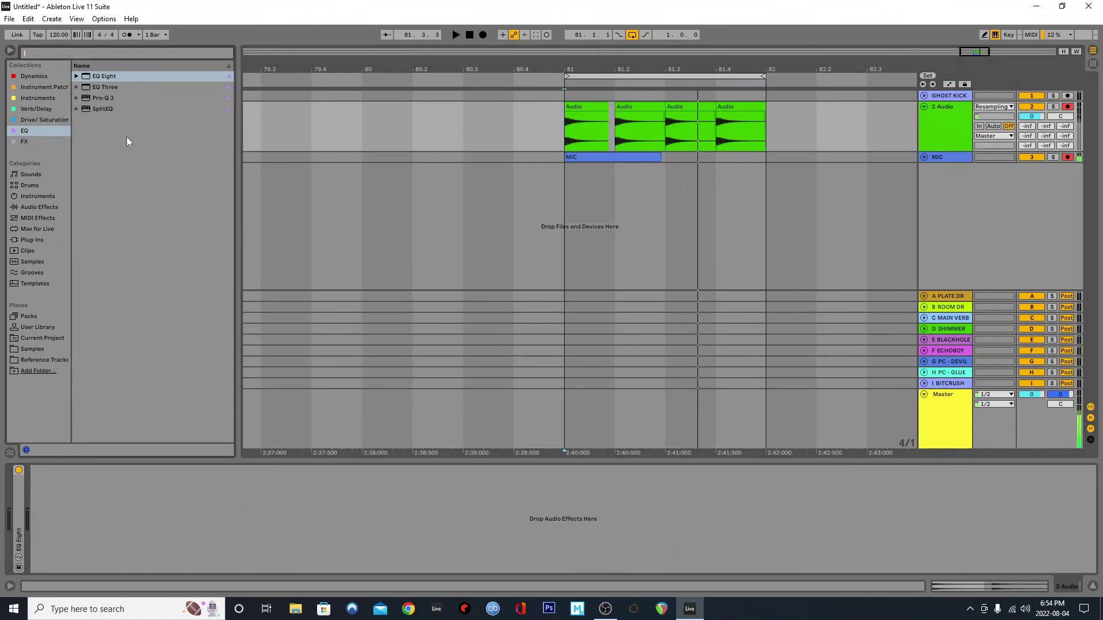
click(39, 78)
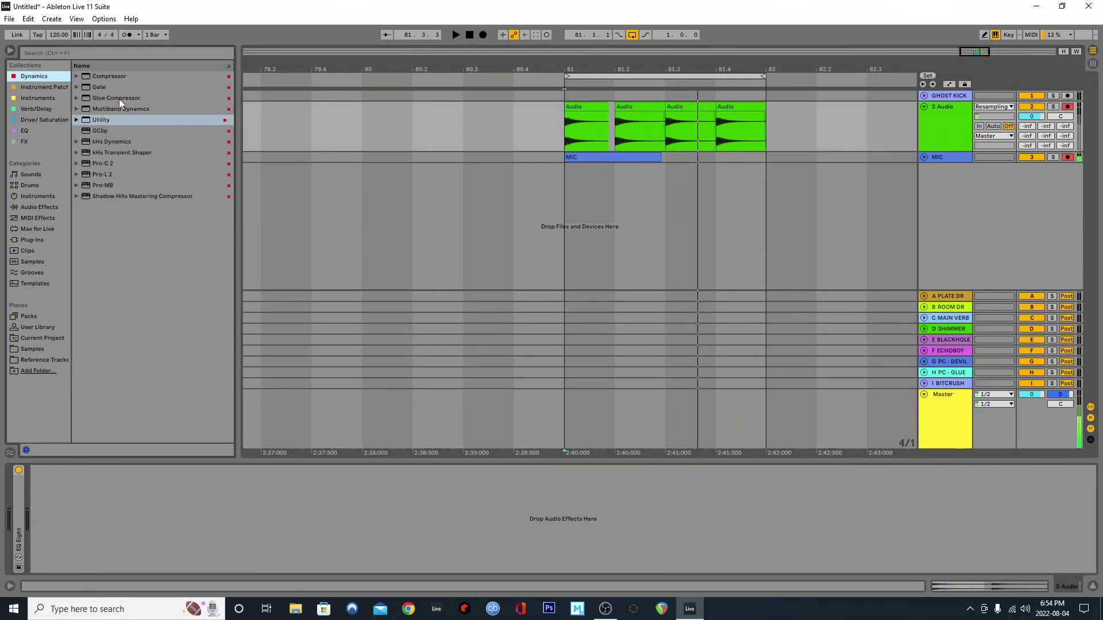
drag(118, 99, 234, 486)
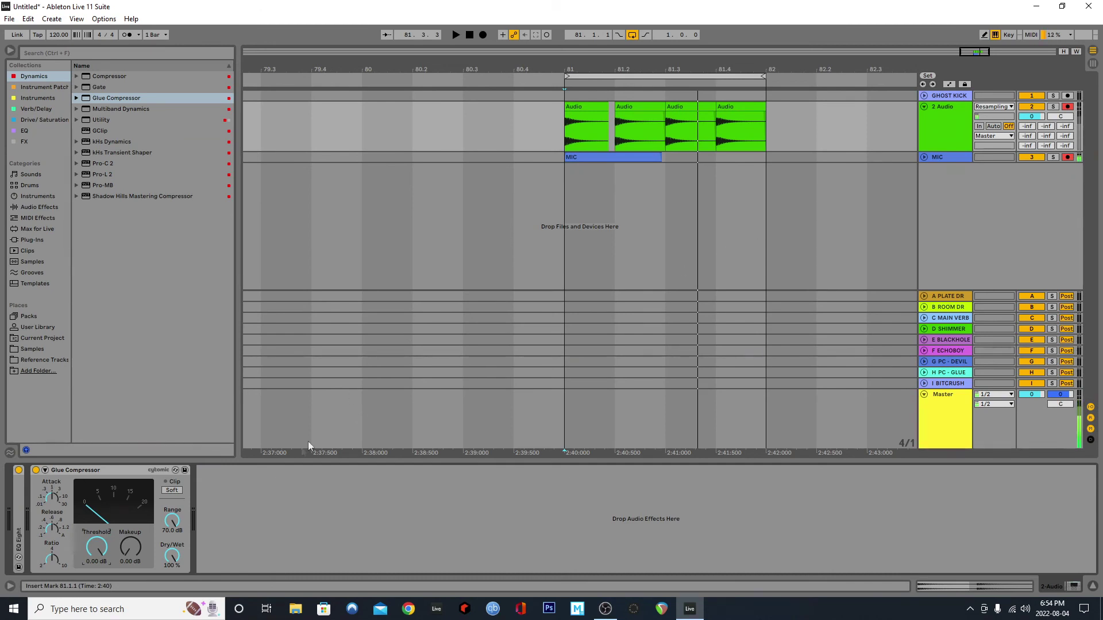
click(936, 123)
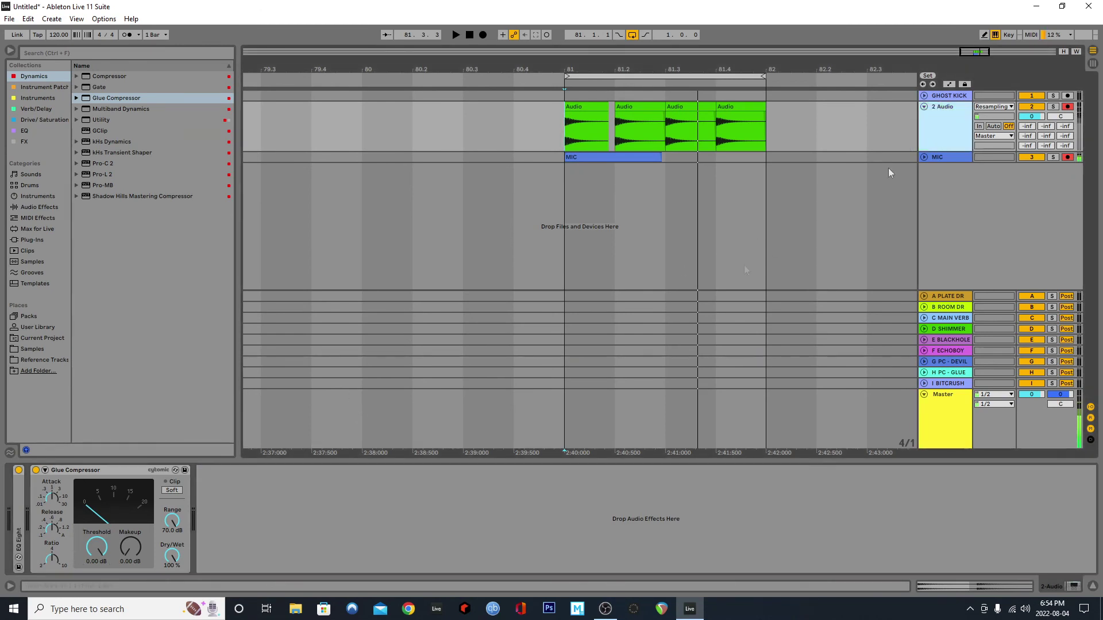
drag(101, 120, 308, 492)
Set the Glue Compressor's makeup to 20 dB and compensate with a Utility gain of -19.7 dB
drag(137, 540, 136, 547)
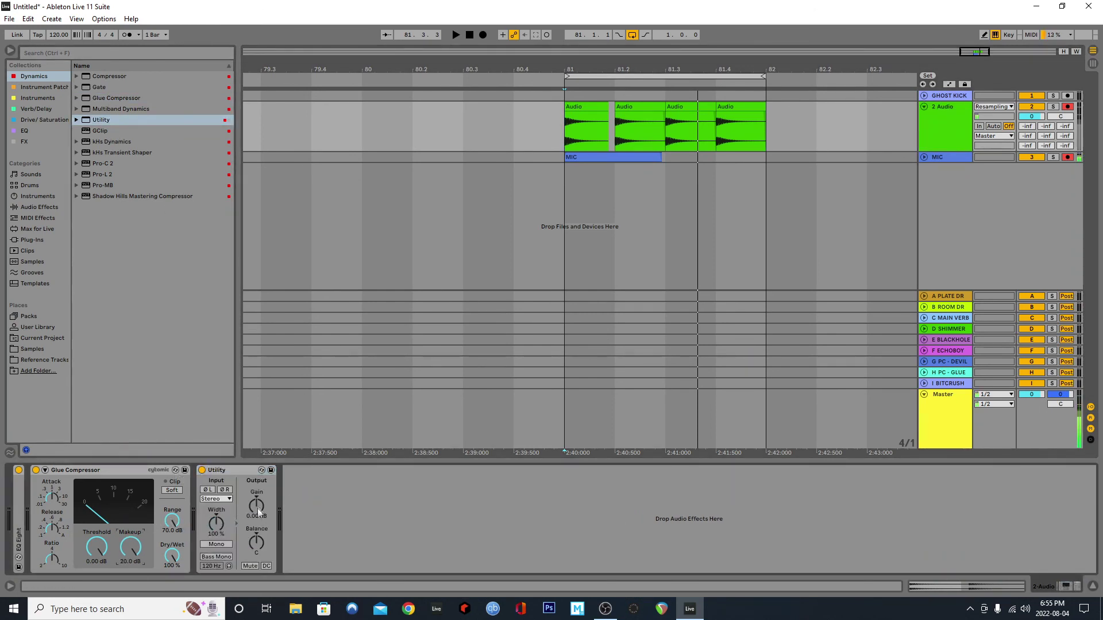
mouse_move(253, 501)
mouse_down()
mouse_move(252, 520)
mouse_move(256, 503)
mouse_up()
key(space)
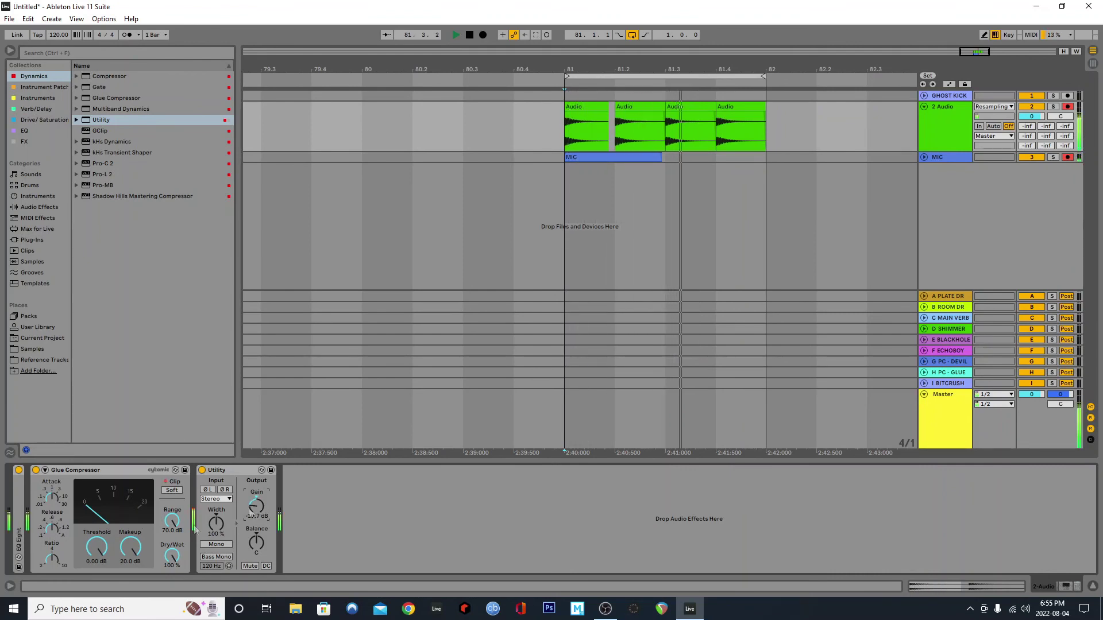
Enable the Glue Compressor's Soft clipping and audition the kick
click(171, 491)
key(space)
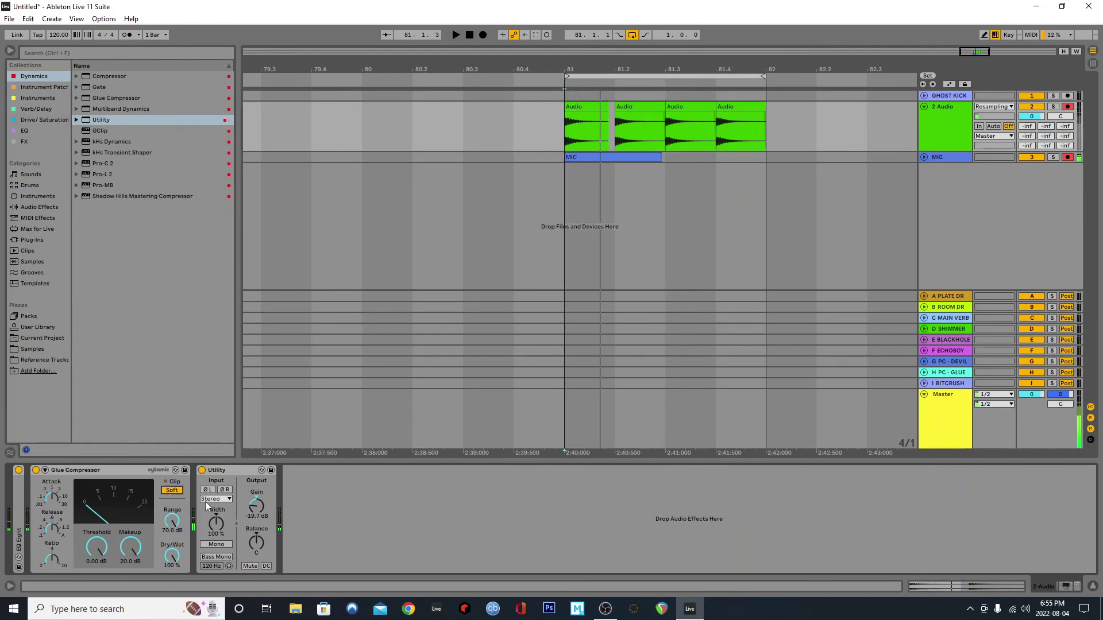
key(space)
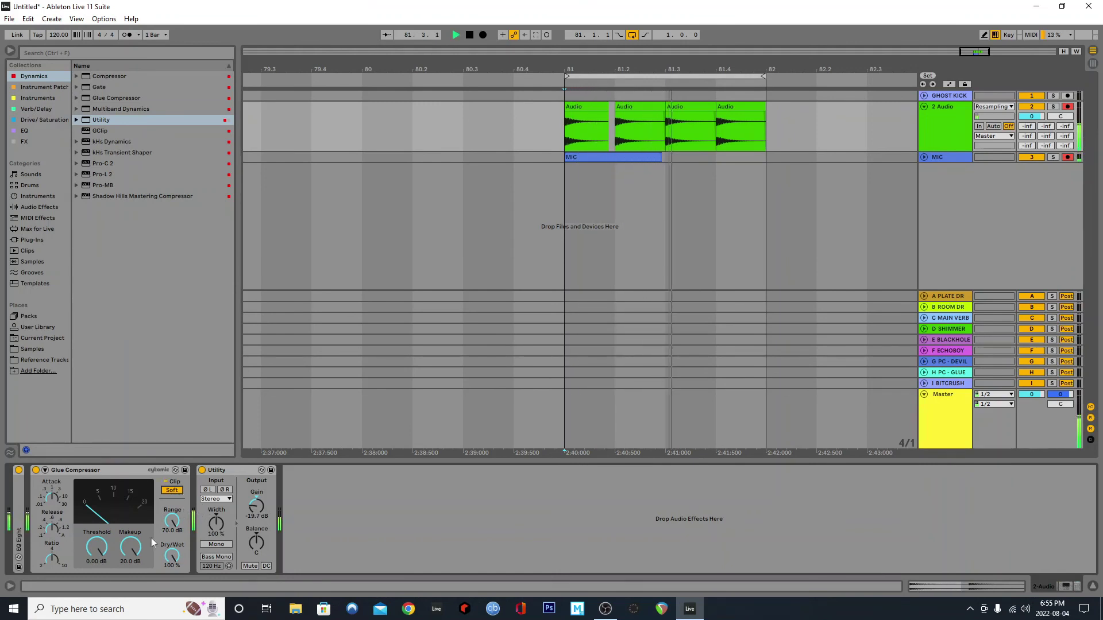
During playback, set the Glue Compressor's makeup to 13.2 dB and the Utility's gain to -12.7 dB
drag(127, 553, 127, 600)
key(space)
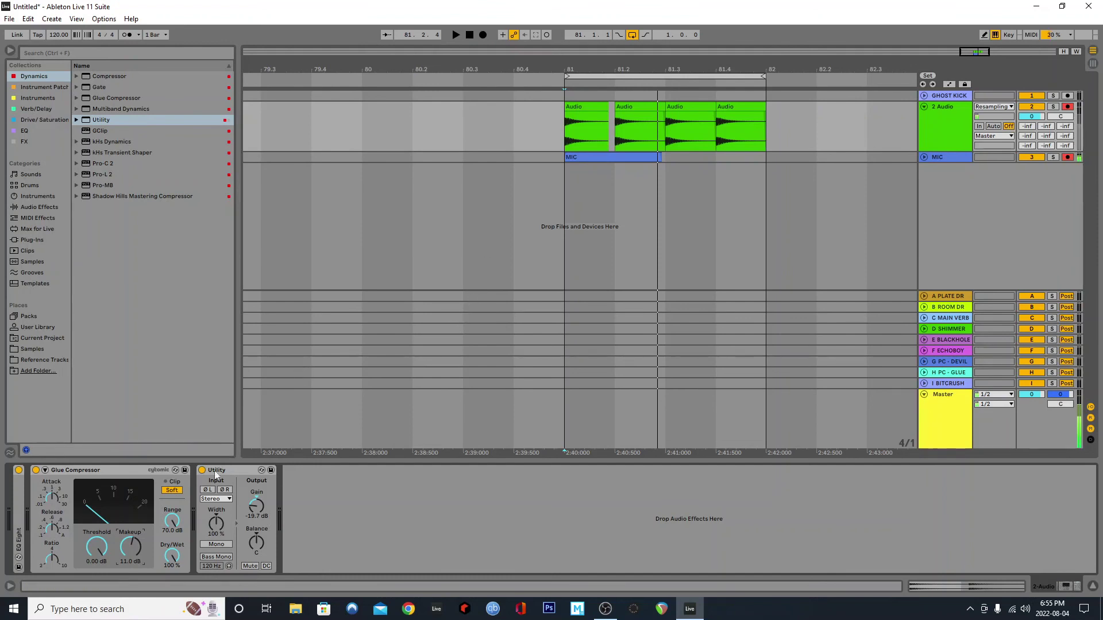
drag(136, 552, 136, 538)
key(space)
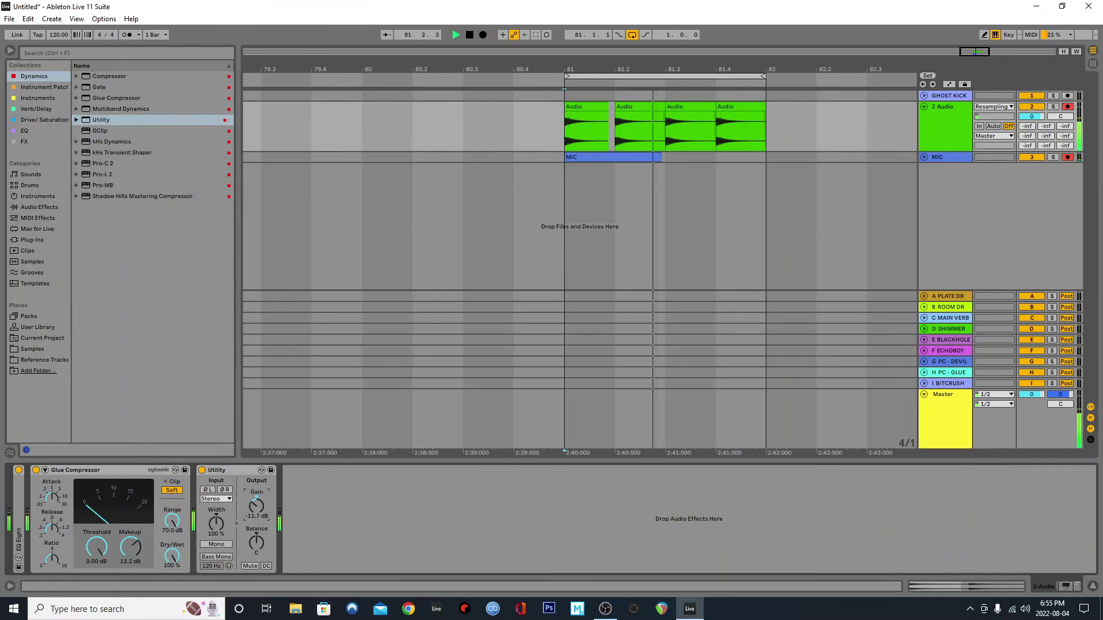
drag(256, 506, 256, 494)
key(space)
Collapse the Glue Compressor and Utility and group both into an Audio Effect Rack
double_click(67, 470)
double_click(65, 470)
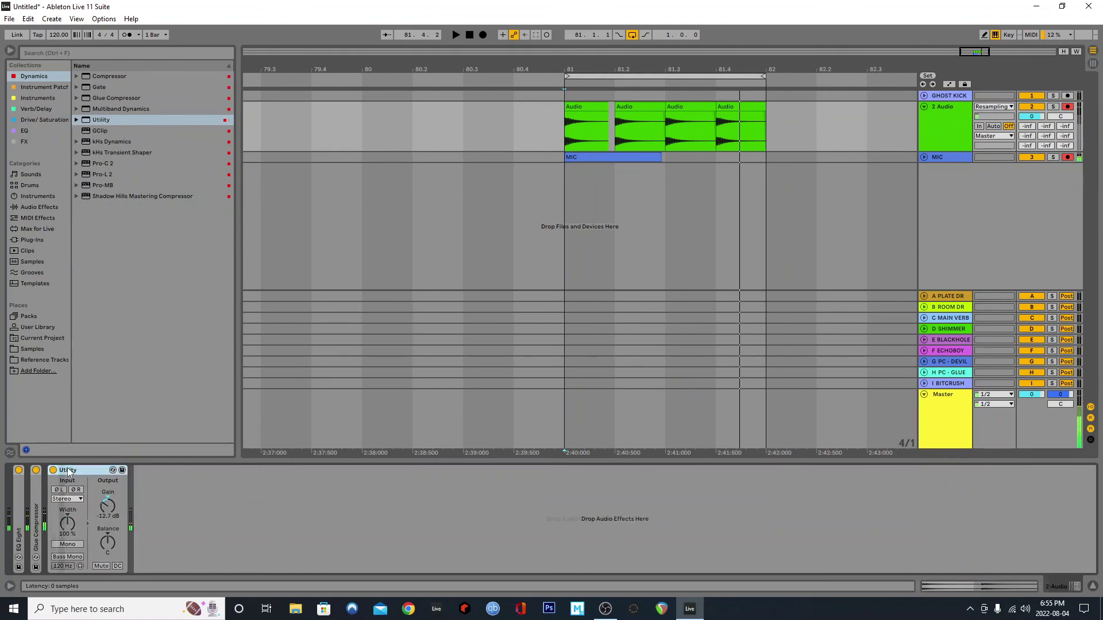
right_click(36, 495)
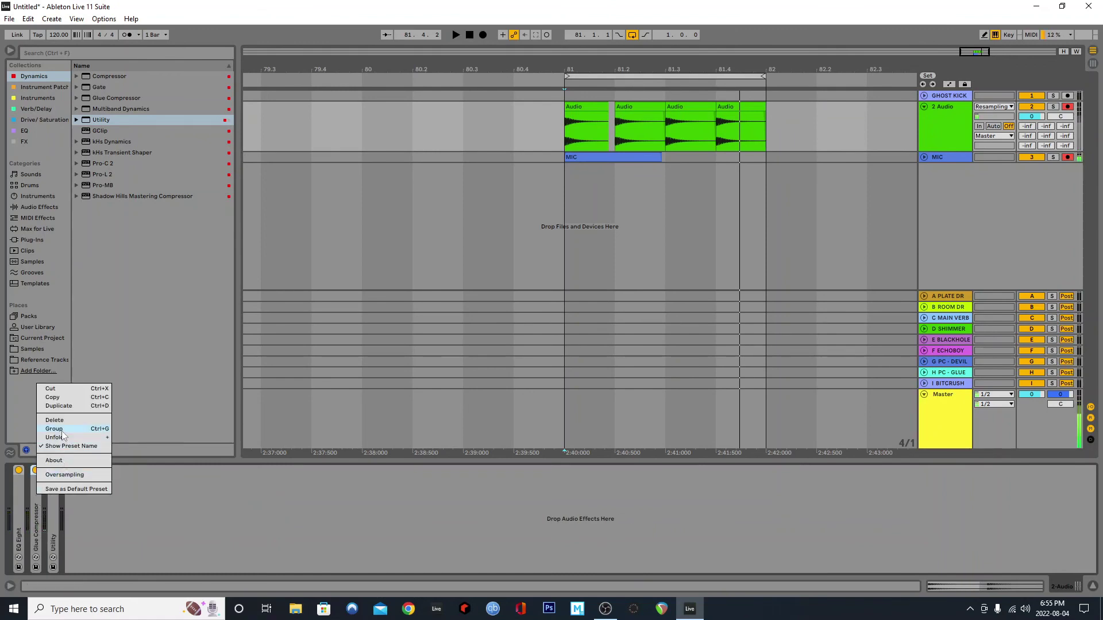
click(57, 452)
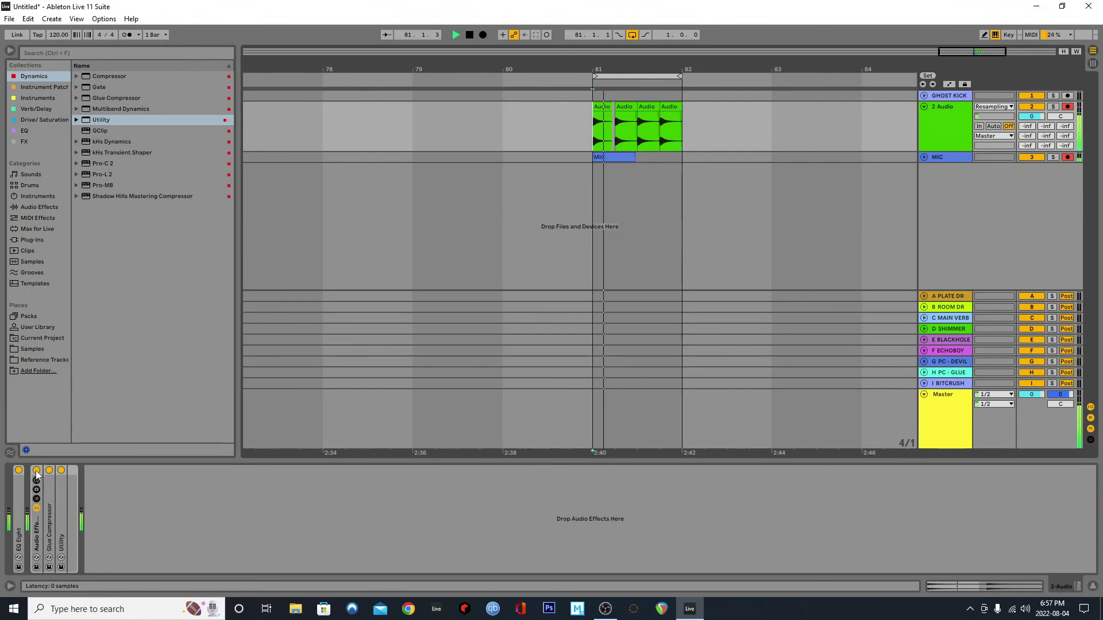
Switch to Session View and compare the kick track's level with the Audio Effect Rack bypassed and enabled
key(Tab)
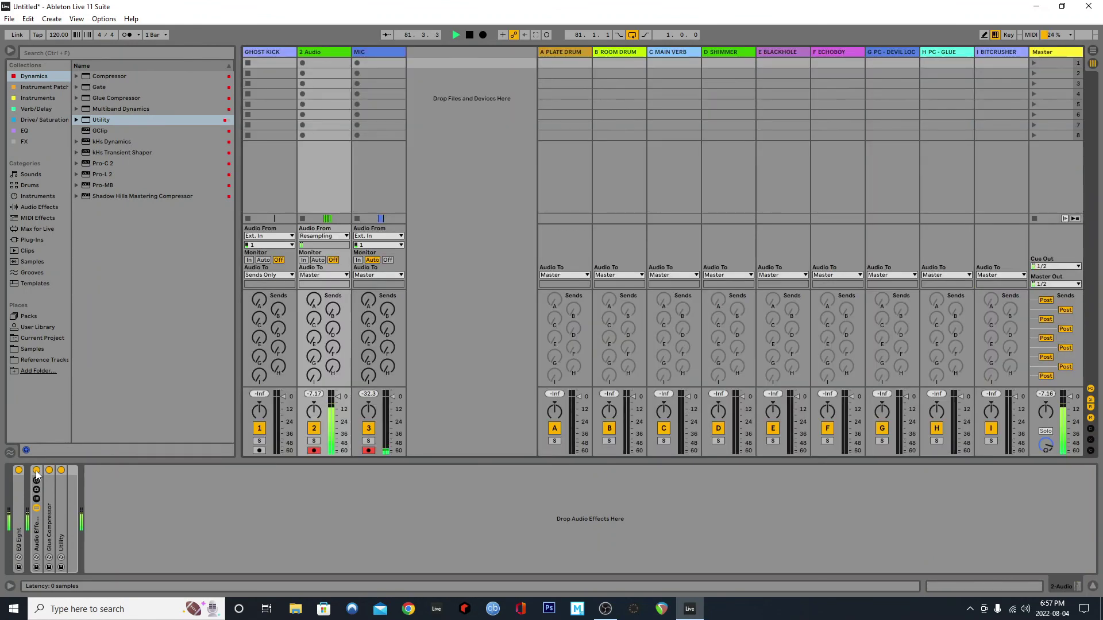
click(36, 471)
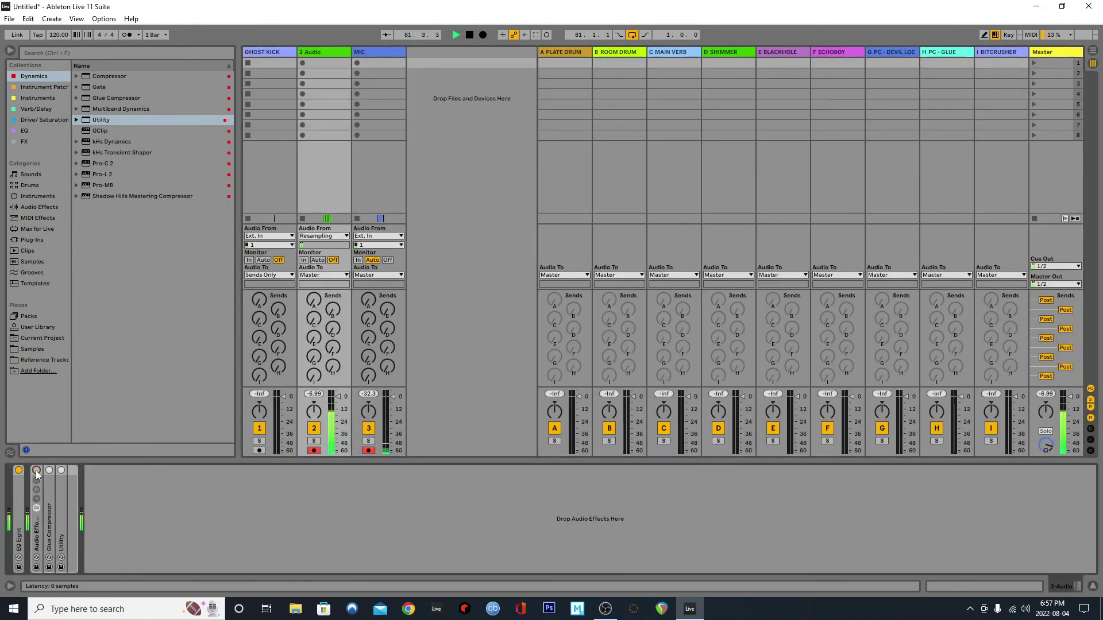
click(36, 471)
click(161, 479)
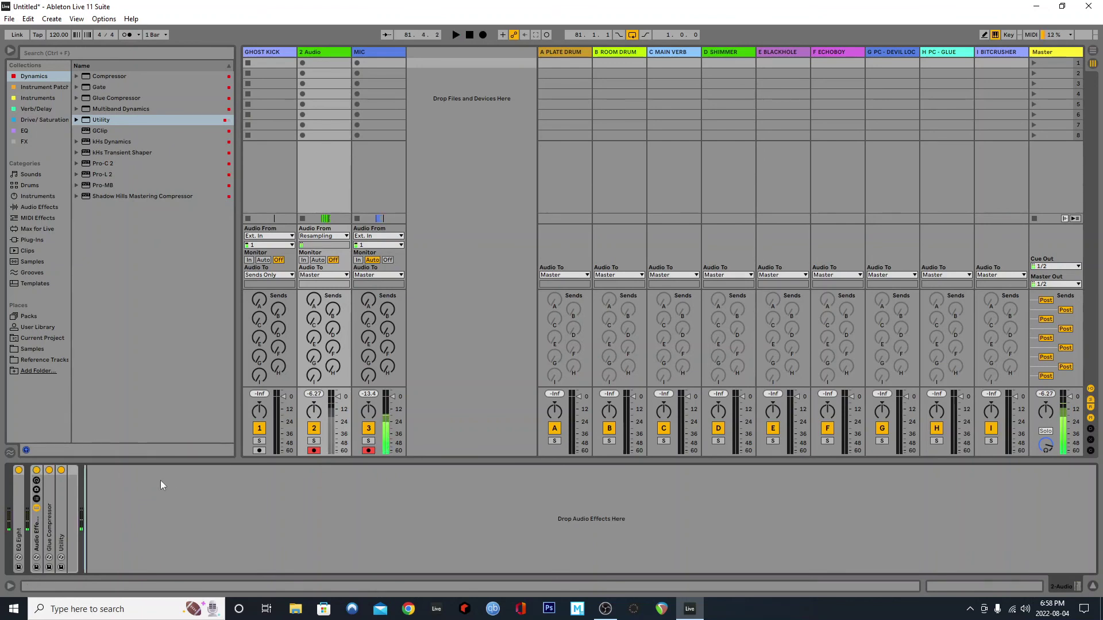